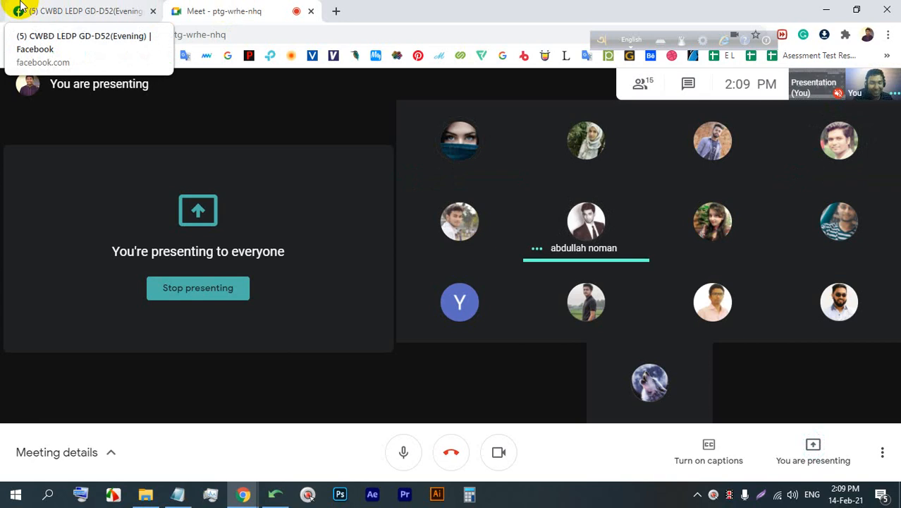
Switch to the Facebook group and open the "Lend a hand, feel the yellow" flyer post at full size.
click(88, 7)
scroll(428, 339, down, 4)
scroll(428, 298, down, 4)
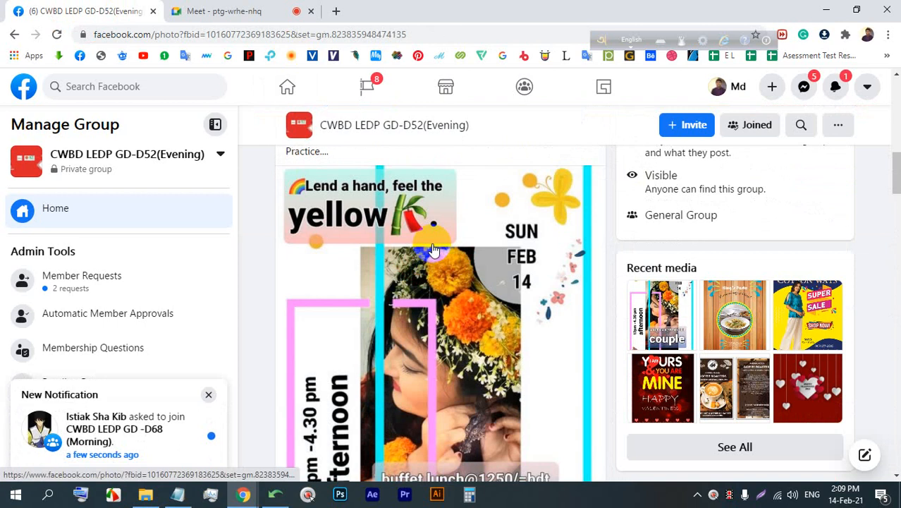
click(429, 251)
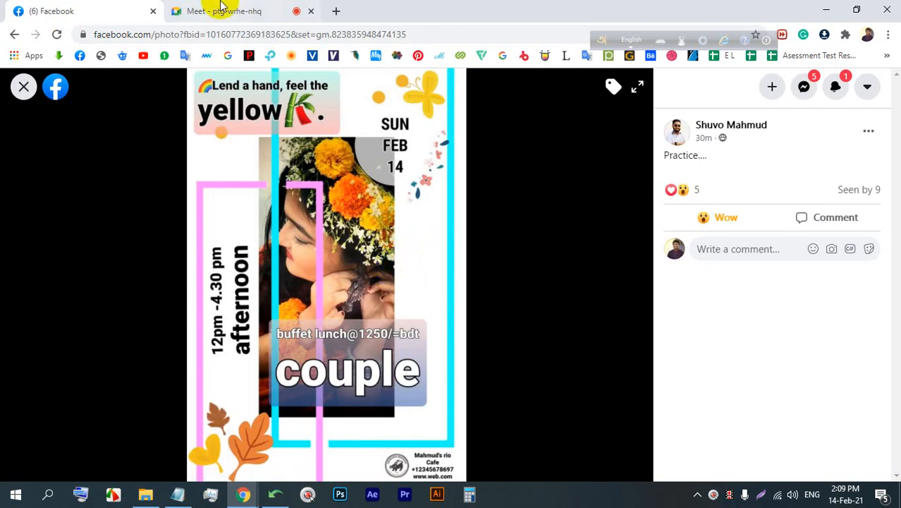
Admit the waiting participant to the Google Meet call and return to the flyer photo on Facebook.
click(222, 9)
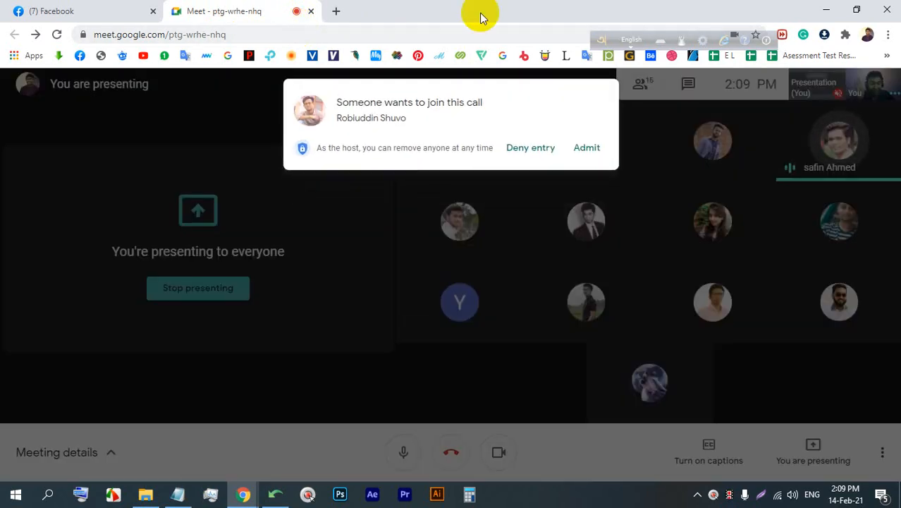
click(589, 156)
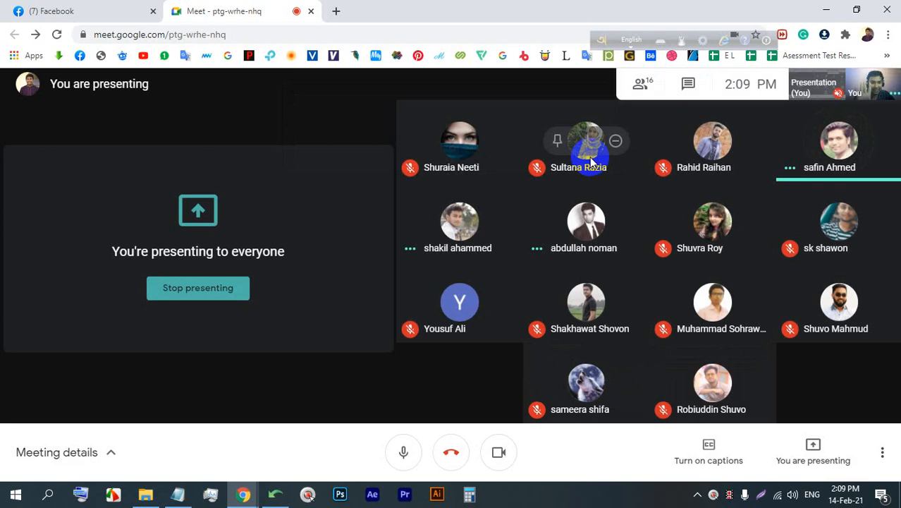
click(95, 8)
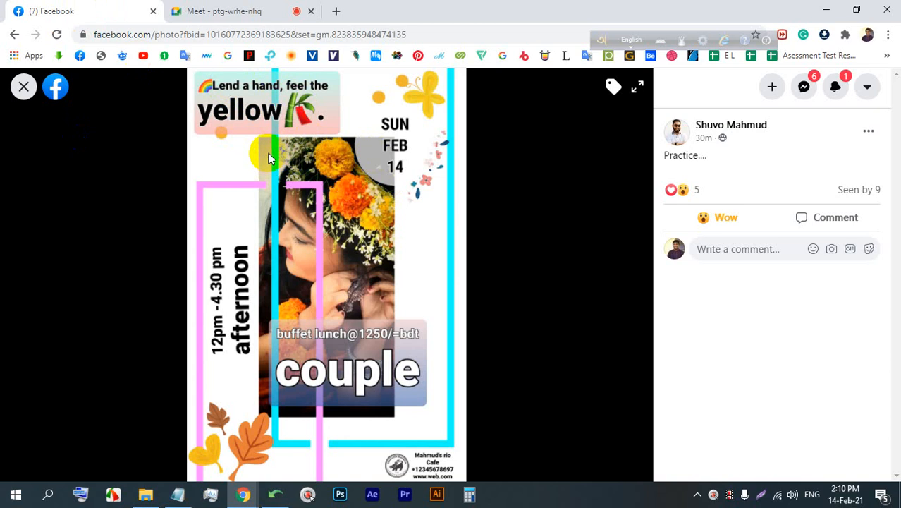
Check the Google Meet participants while reviewing the yellow couple's buffet lunch flyer on Facebook.
click(236, 11)
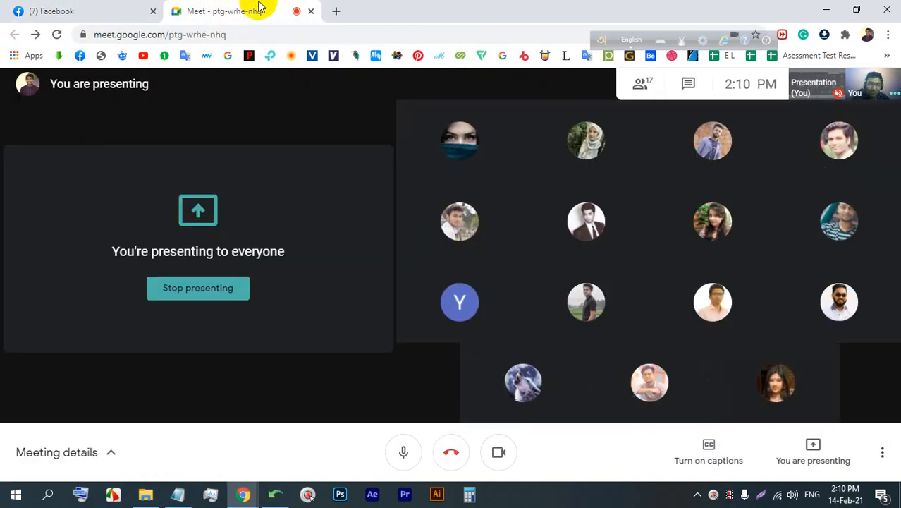
click(53, 8)
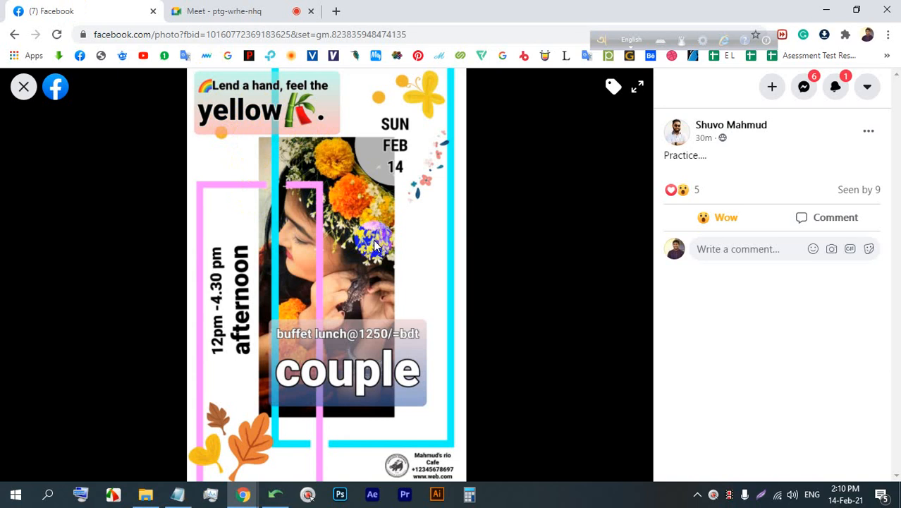
click(247, 9)
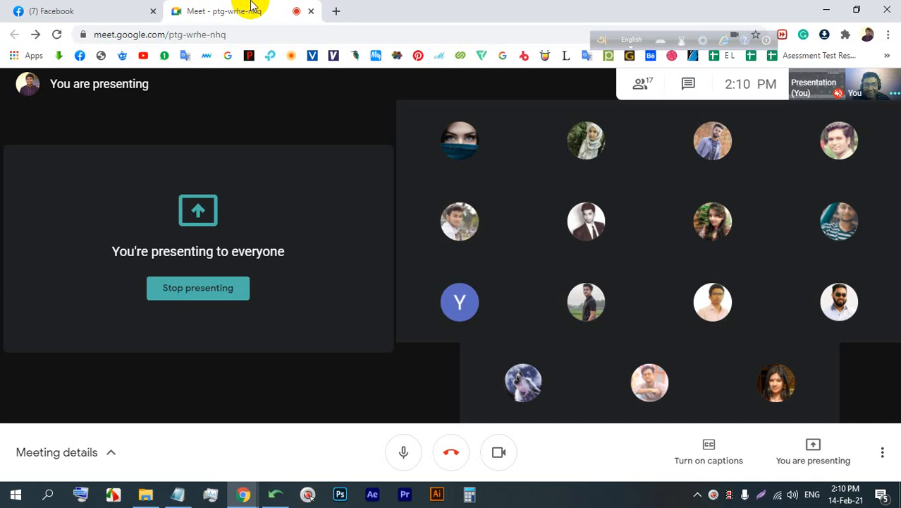
click(64, 8)
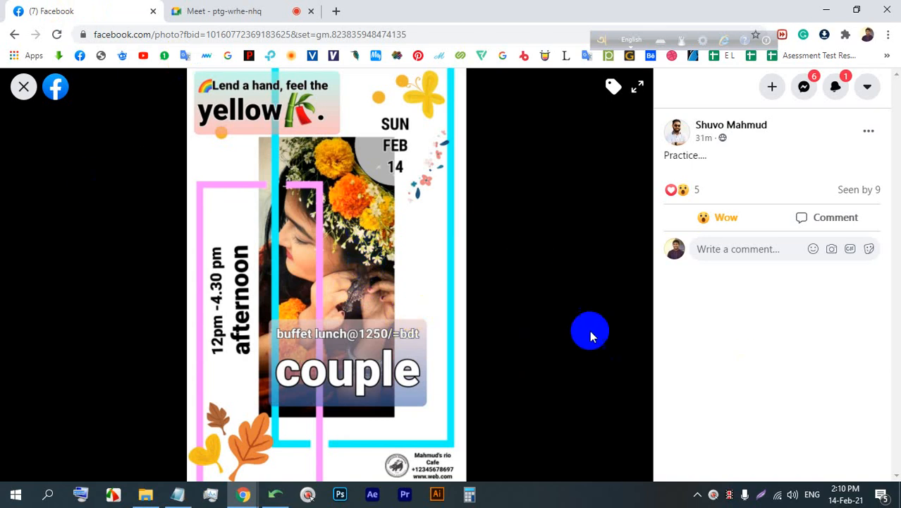
Close the yellow flyer and open the Hakuna Matata Coffee Roasters two-page flyer from the group feed.
click(22, 86)
scroll(423, 282, down, 10)
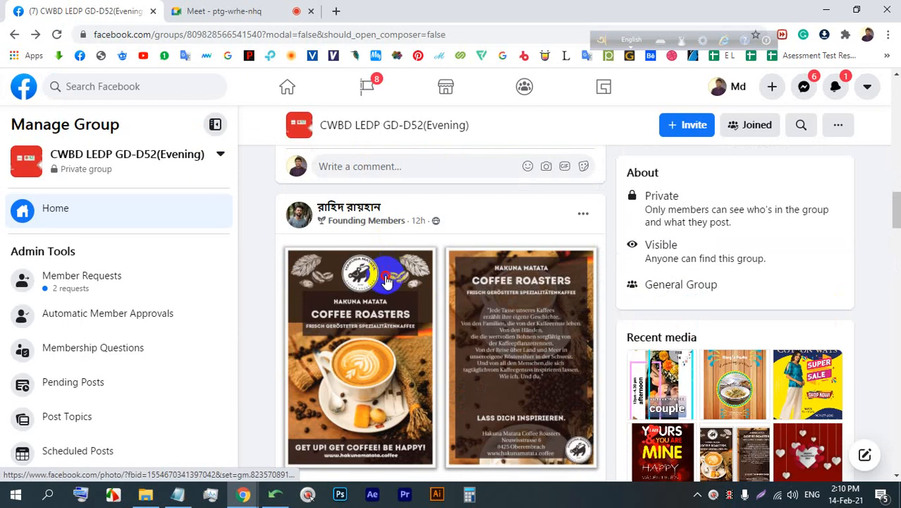
click(386, 281)
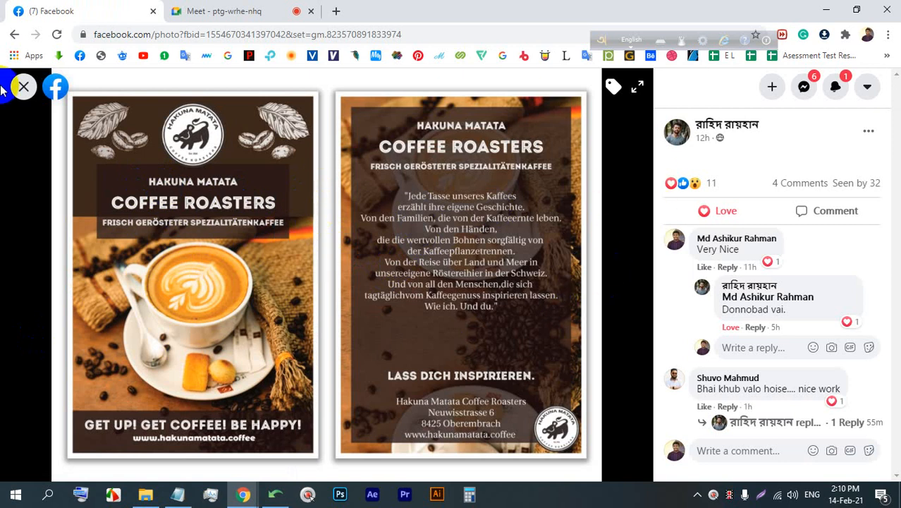
Close the coffee flyer and open the "I am yours & you are mine" Valentine's poster from the feed.
click(25, 87)
scroll(539, 315, down, 8)
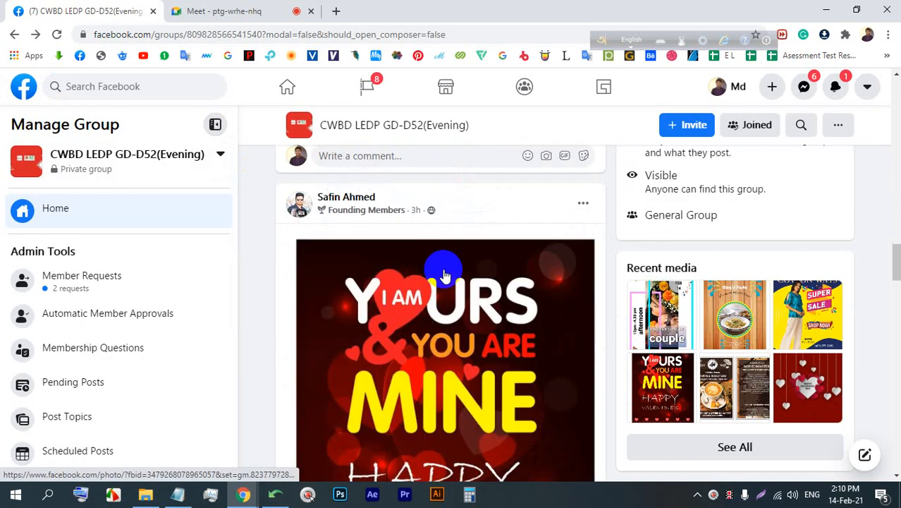
click(445, 274)
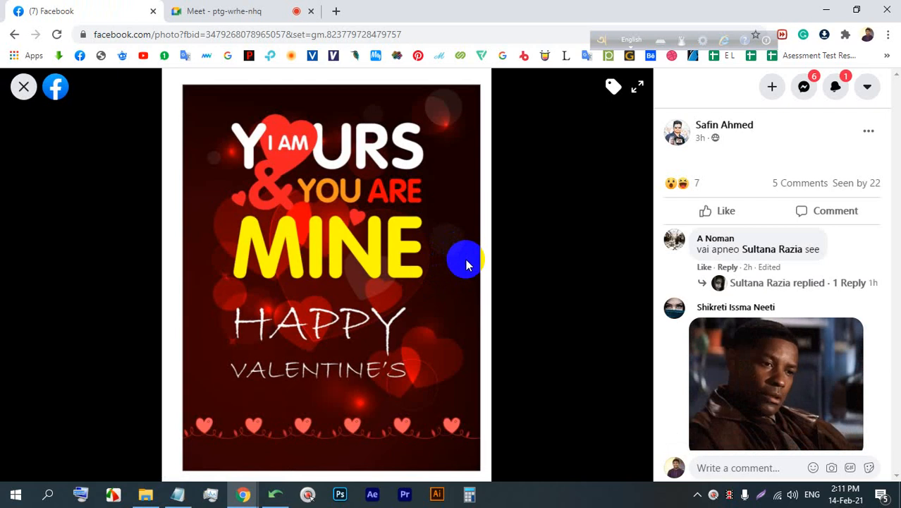
Look through the comments under the Valentine's poster in the feed and check the Google Meet call.
click(28, 86)
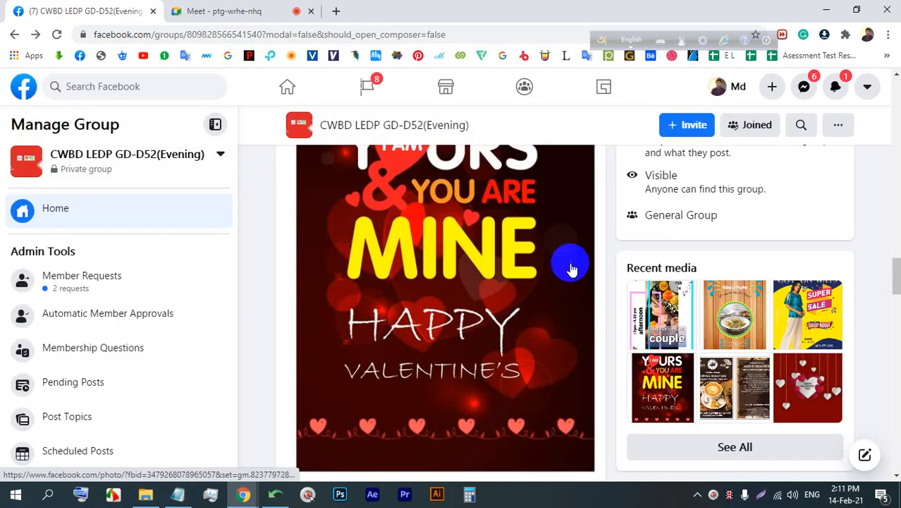
scroll(429, 251, down, 3)
scroll(429, 251, down, 5)
scroll(446, 233, up, 3)
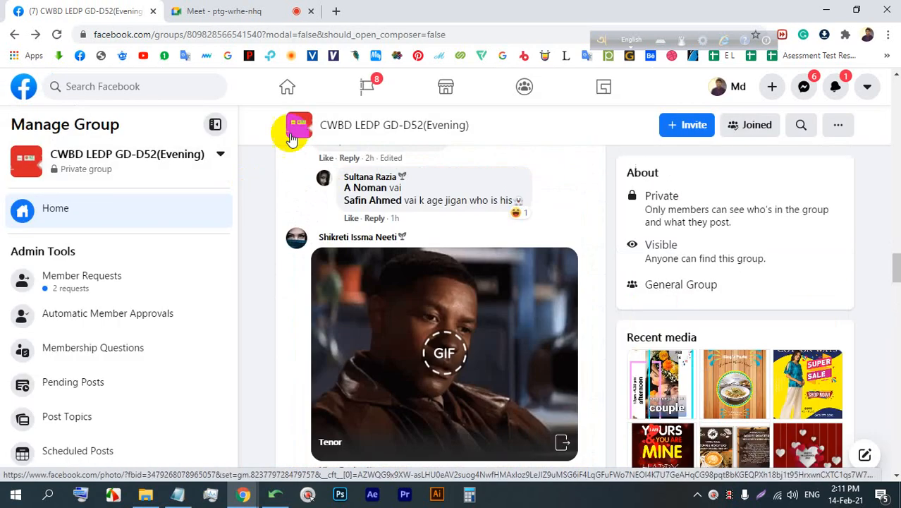
click(239, 8)
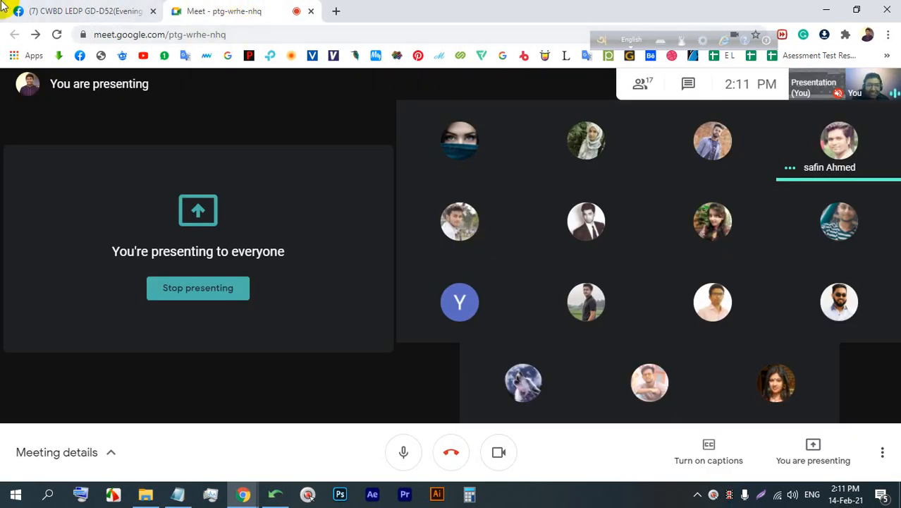
click(90, 7)
Open the King's Pasta flyer from the group feed at full size and check the Google Meet call.
scroll(439, 243, up, 5)
scroll(441, 236, down, 2)
click(446, 228)
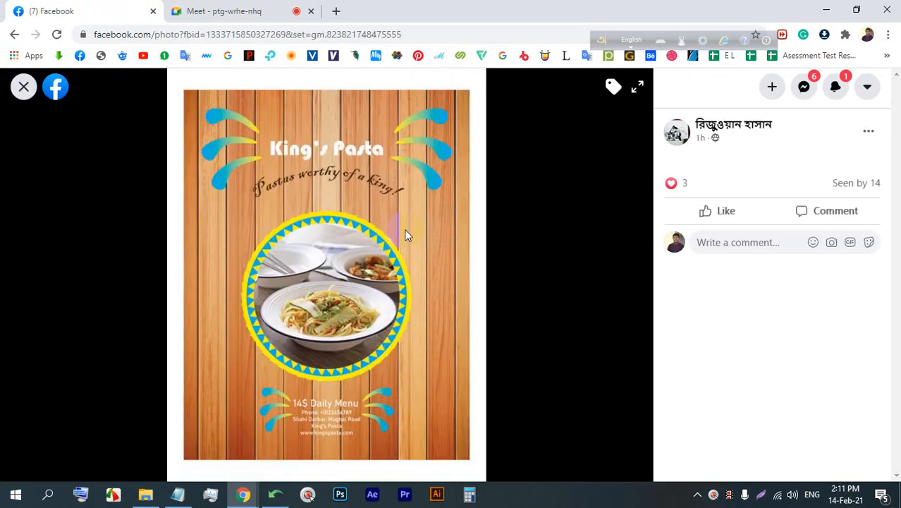
click(219, 11)
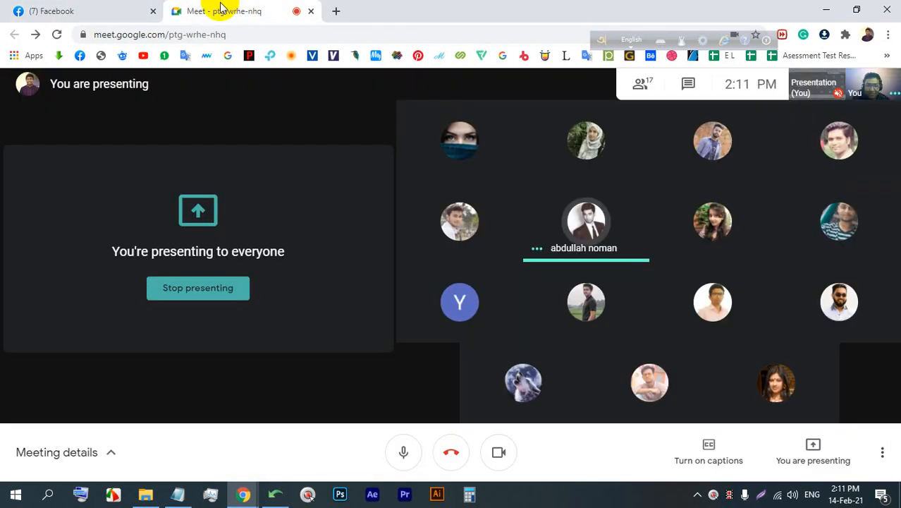
click(53, 11)
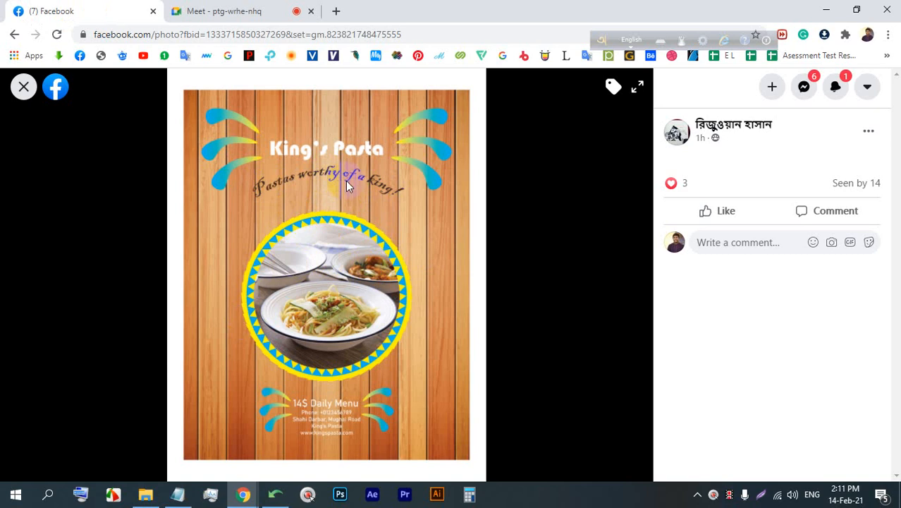
Mark the King's Pasta title with a red freehand pen on a screen capture, and discard the capture.
click(792, 493)
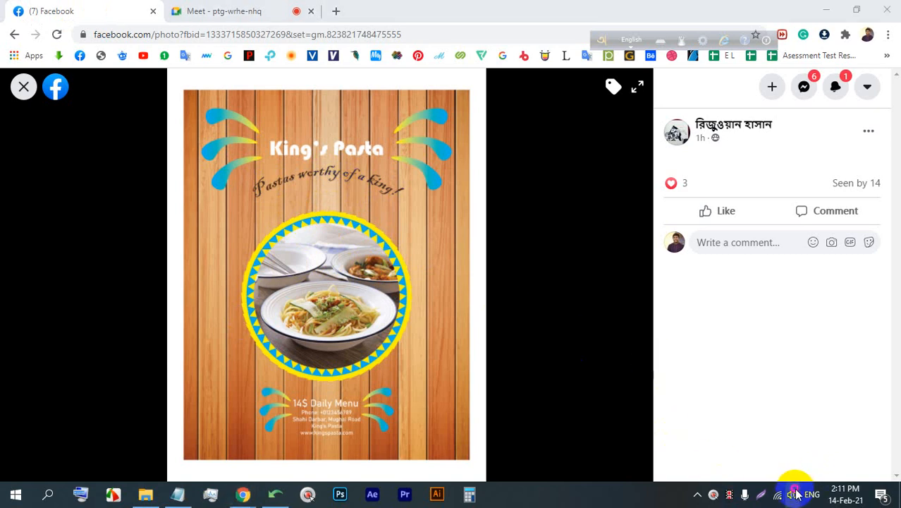
click(759, 494)
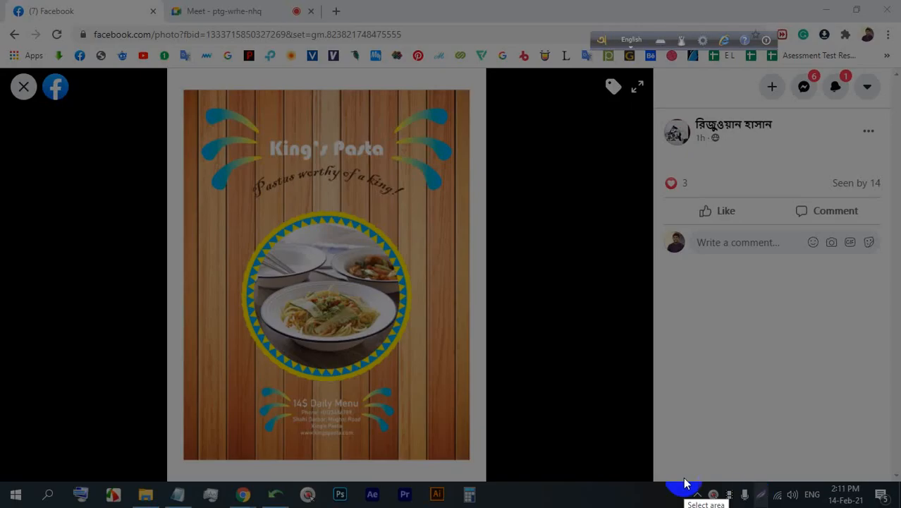
drag(590, 478, 125, 53)
click(602, 355)
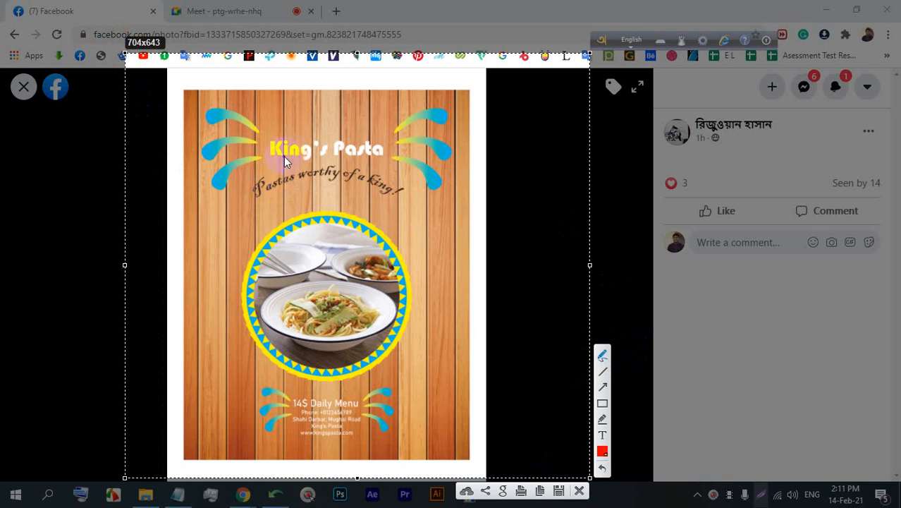
drag(270, 167, 363, 166)
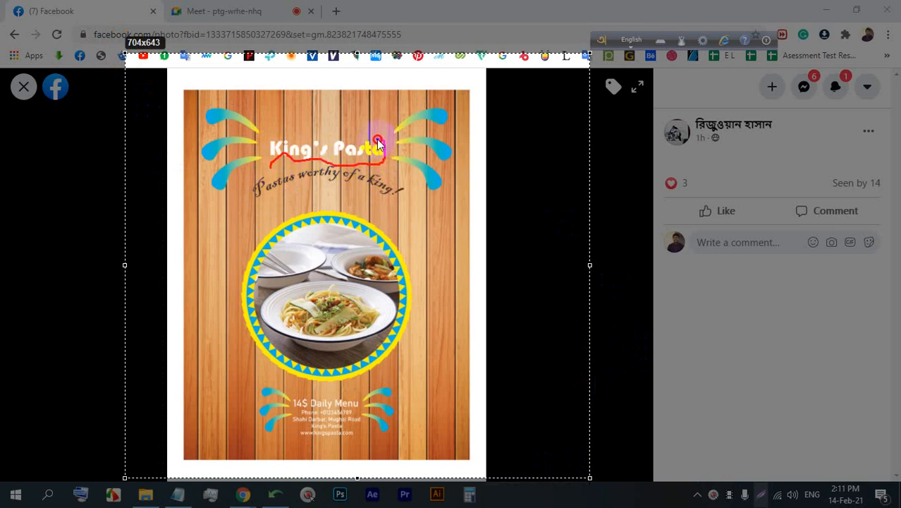
mouse_move(364, 138)
mouse_down()
mouse_move(276, 135)
mouse_move(267, 140)
mouse_move(269, 159)
mouse_move(292, 172)
mouse_move(420, 162)
mouse_up()
click(578, 489)
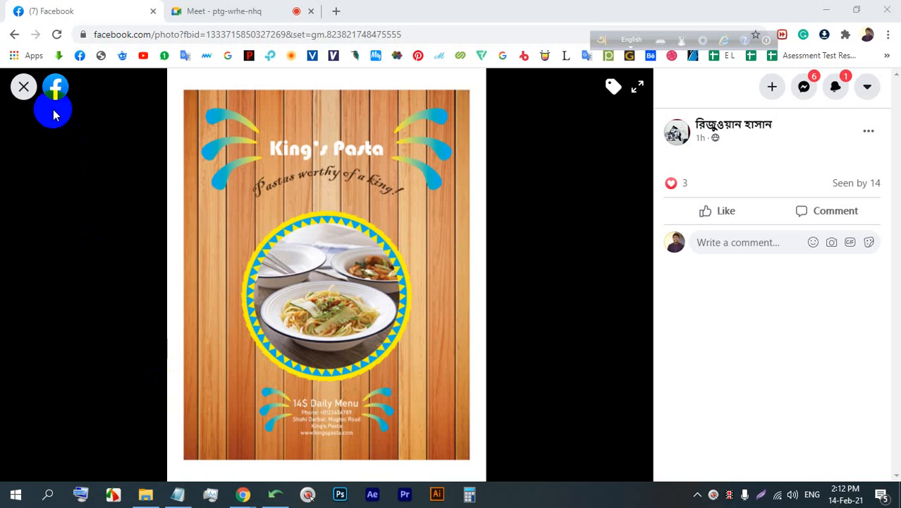
Check the Google Meet call, and open the Cotton Ways Super Sale flyer from the Facebook group feed.
click(196, 9)
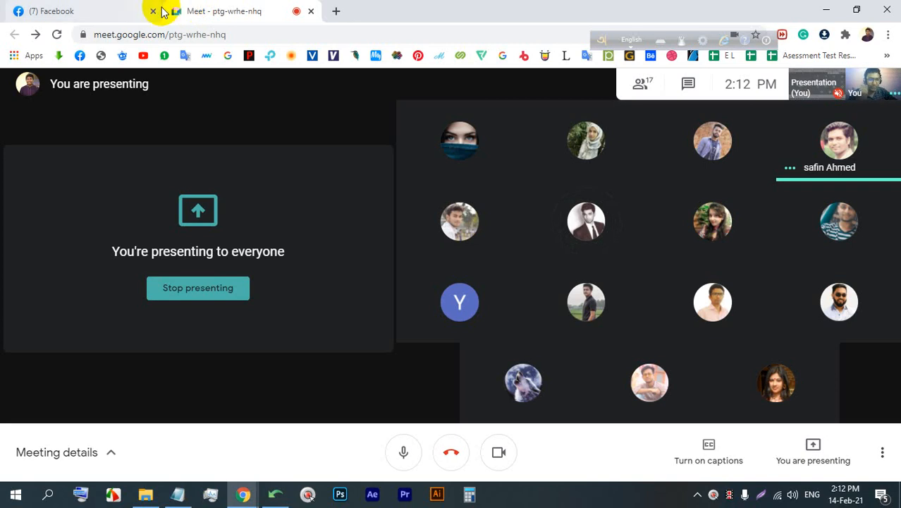
click(4, 8)
click(22, 85)
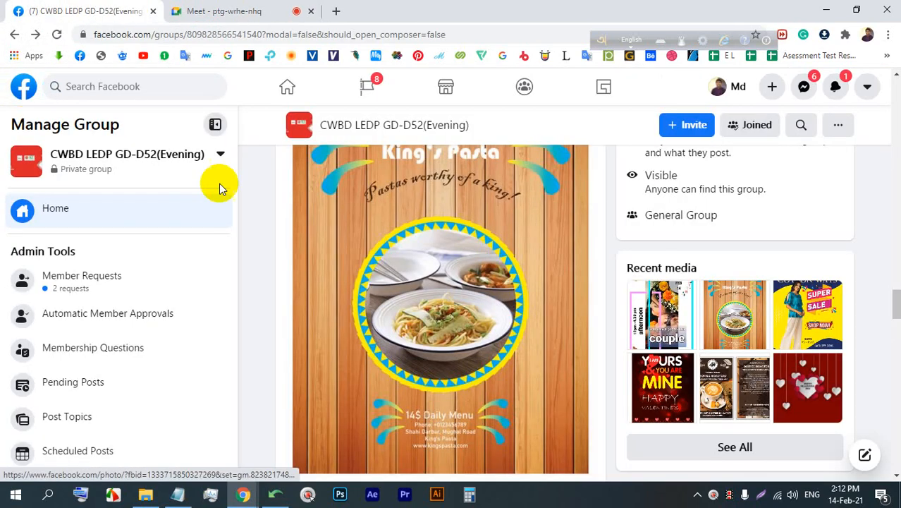
scroll(437, 296, down, 5)
click(522, 268)
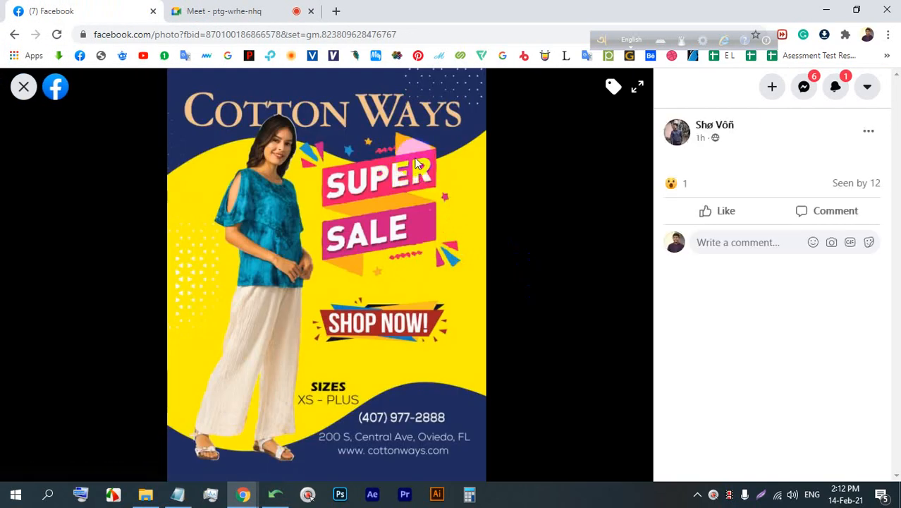
Close the Cotton Ways flyer and open the "Relax & Enjoy" coffee flyer mockup from the group feed.
click(25, 91)
scroll(375, 260, down, 4)
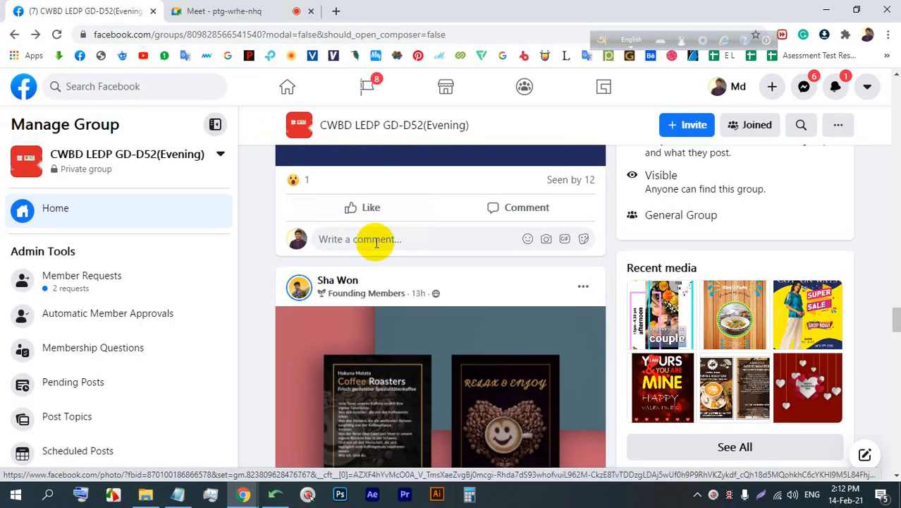
scroll(375, 241, down, 3)
click(460, 217)
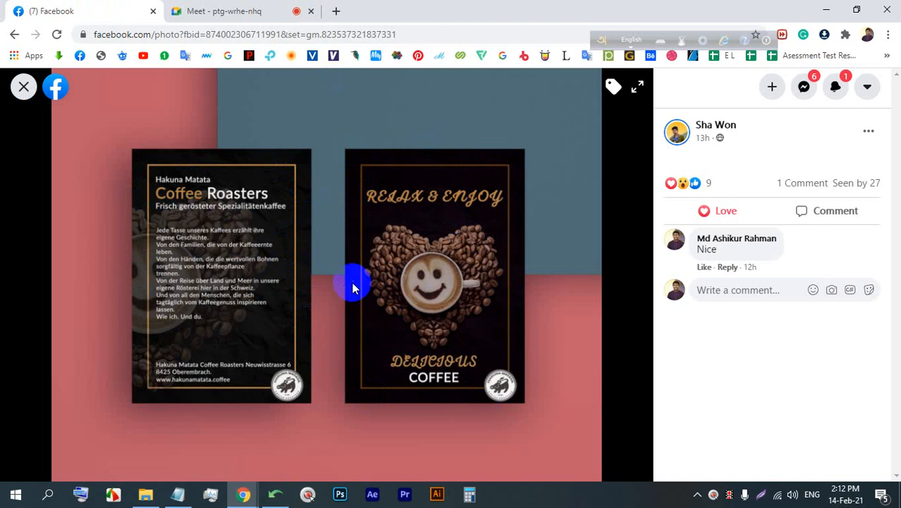
Open the red Happy Valentine Day design with hanging hearts from the feed and check the Google Meet call.
click(24, 86)
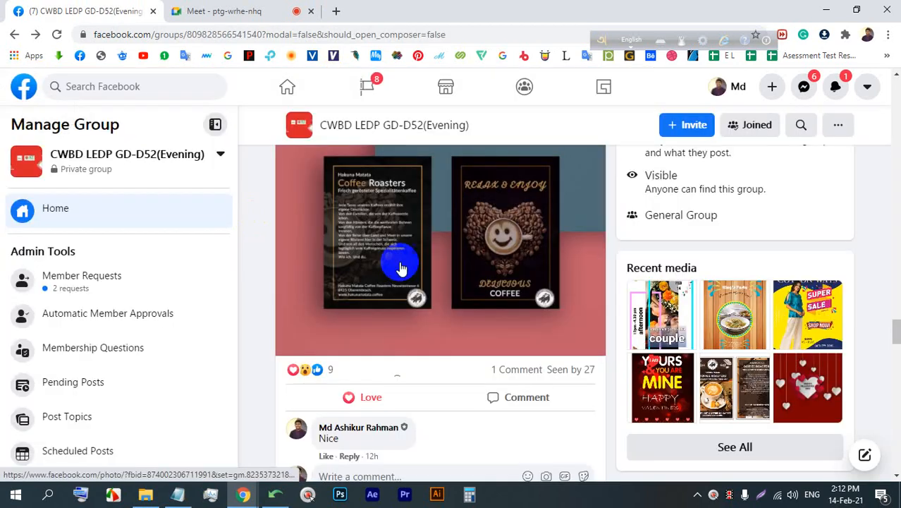
scroll(402, 261, down, 5)
click(446, 260)
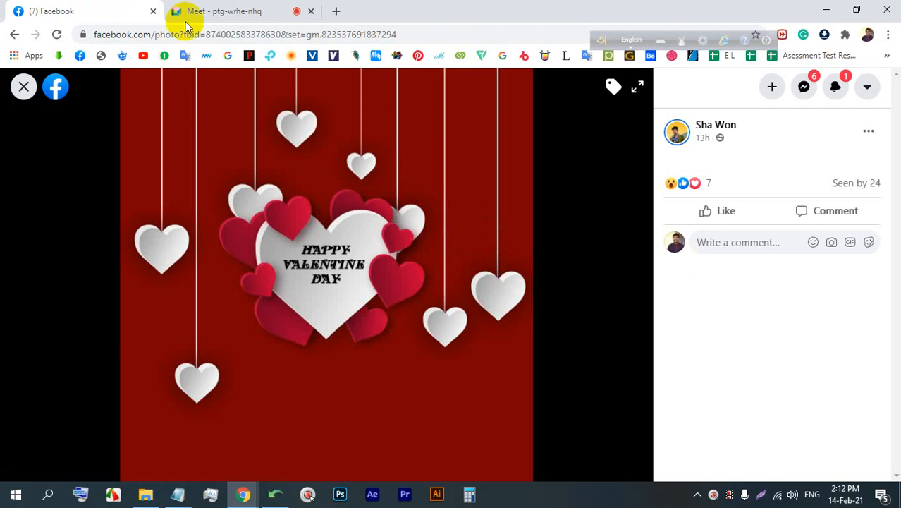
click(217, 9)
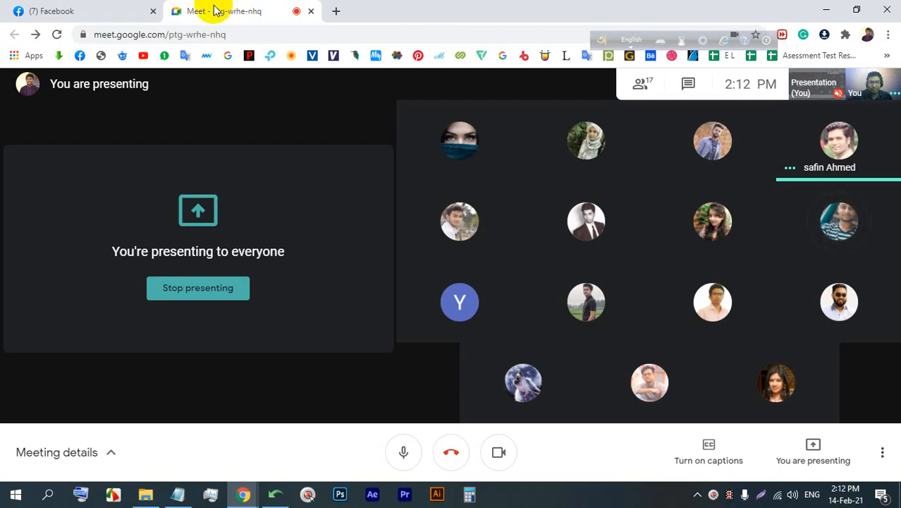
mouse_move(530, 278)
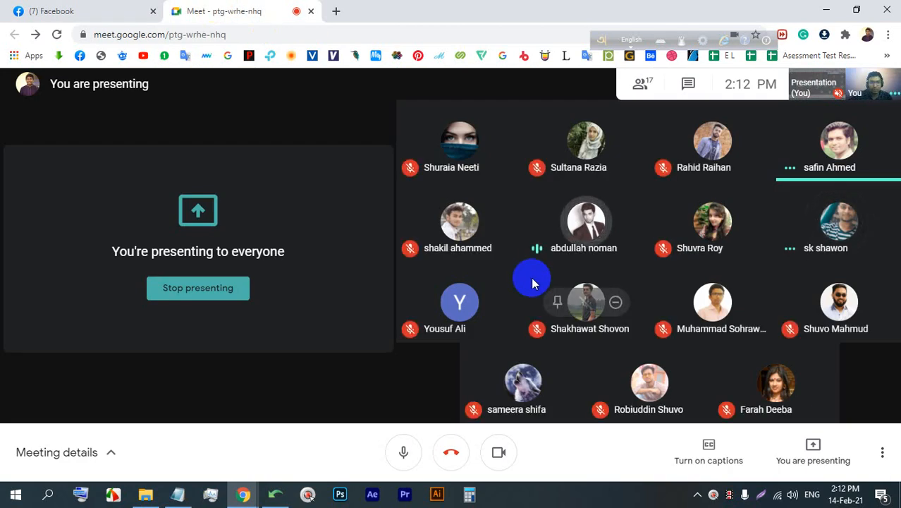
Save the red Happy Valentine Day design from the group as a JPEG image and open the downloaded file.
click(99, 6)
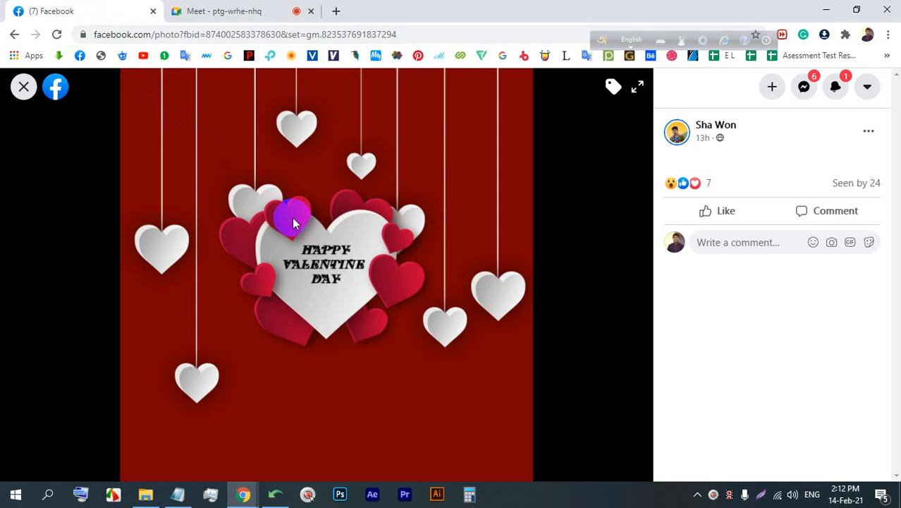
right_click(313, 154)
click(349, 178)
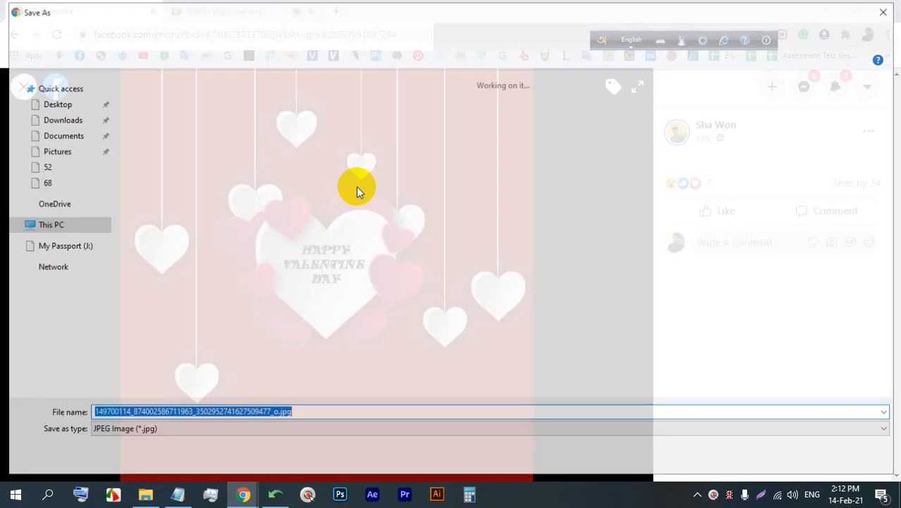
key(Return)
click(36, 458)
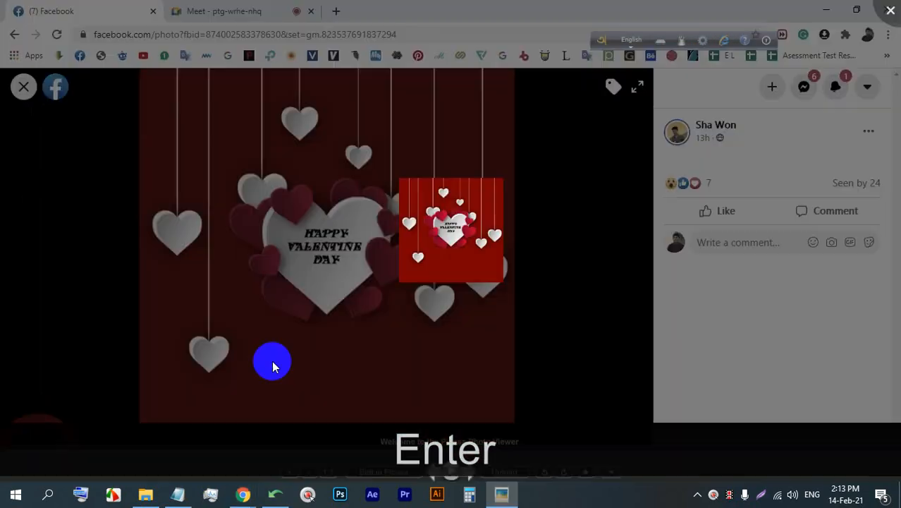
Examine the hearts, shadows and lettering of the saved Valentine image up close and as a whole, and close the viewer.
scroll(569, 217, up, 3)
drag(509, 243, 318, 205)
scroll(493, 210, up, 1)
drag(575, 234, 550, 180)
scroll(493, 209, up, 3)
scroll(420, 211, down, 3)
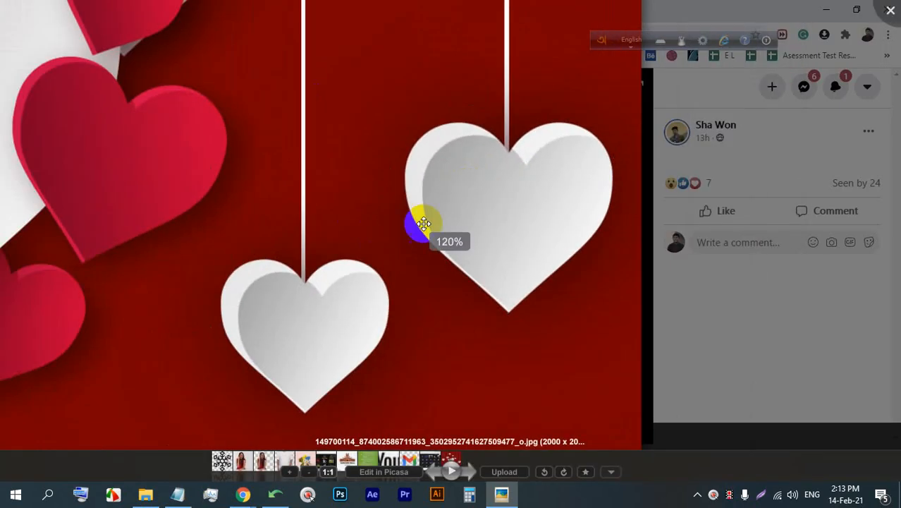
scroll(424, 223, down, 1)
drag(200, 297, 441, 211)
drag(392, 260, 674, 254)
drag(322, 145, 382, 187)
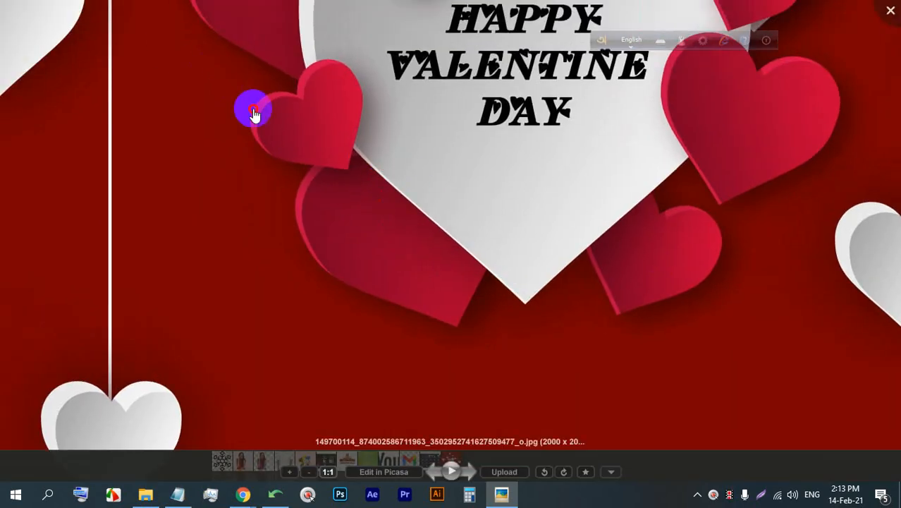
drag(254, 112, 392, 195)
scroll(392, 195, up, 3)
scroll(431, 224, down, 3)
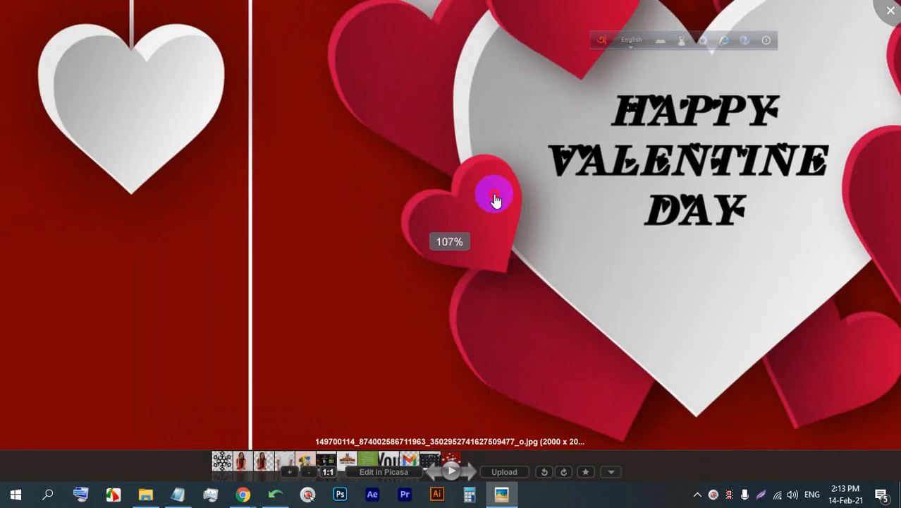
drag(494, 194, 552, 281)
scroll(574, 205, down, 3)
drag(708, 180, 536, 162)
scroll(553, 150, down, 2)
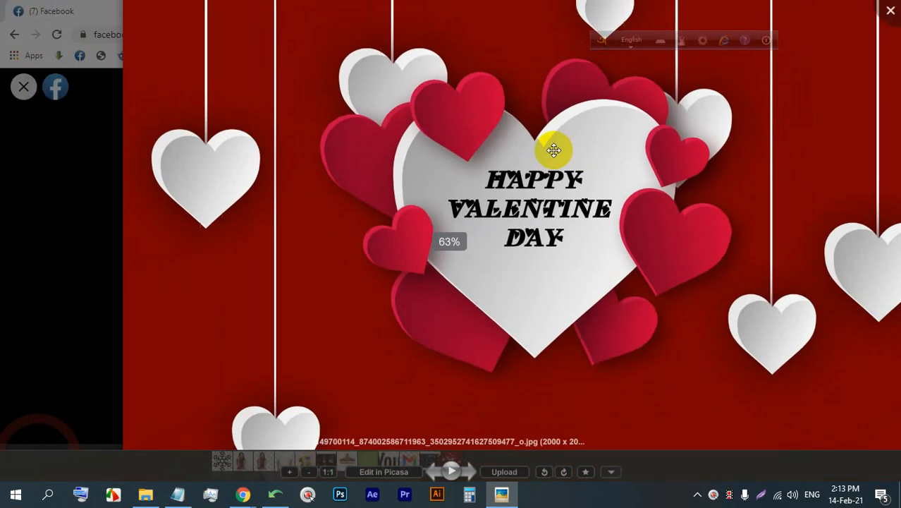
scroll(554, 150, down, 3)
scroll(373, 104, down, 1)
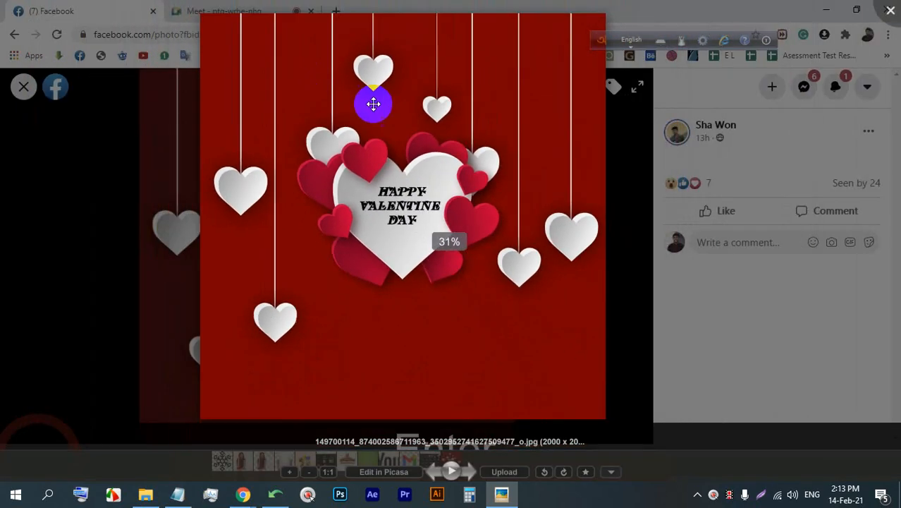
scroll(799, 79, down, 3)
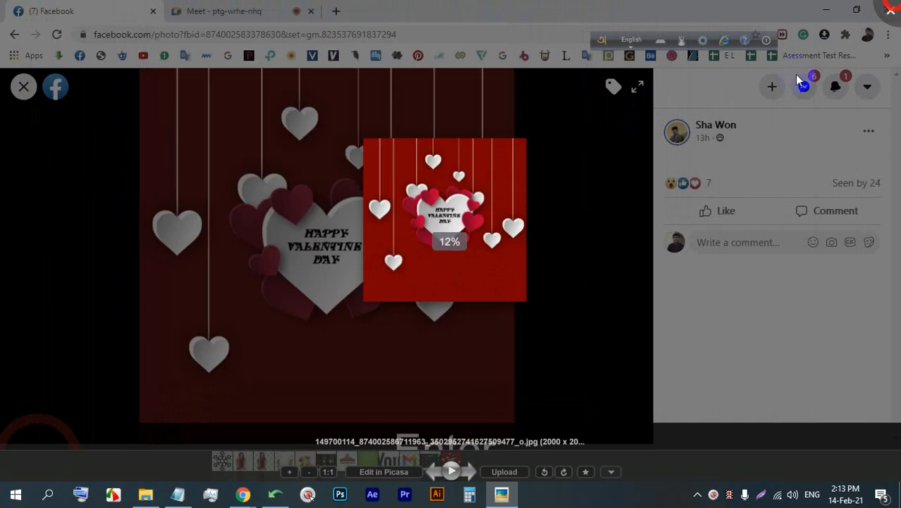
key(Escape)
Close the Valentine photo on Facebook and check the Google Meet call.
click(23, 86)
click(225, 10)
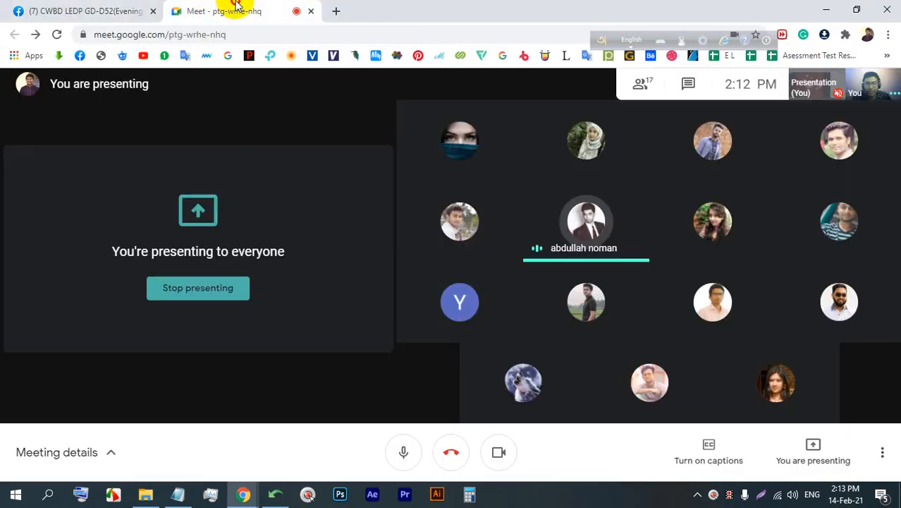
click(24, 10)
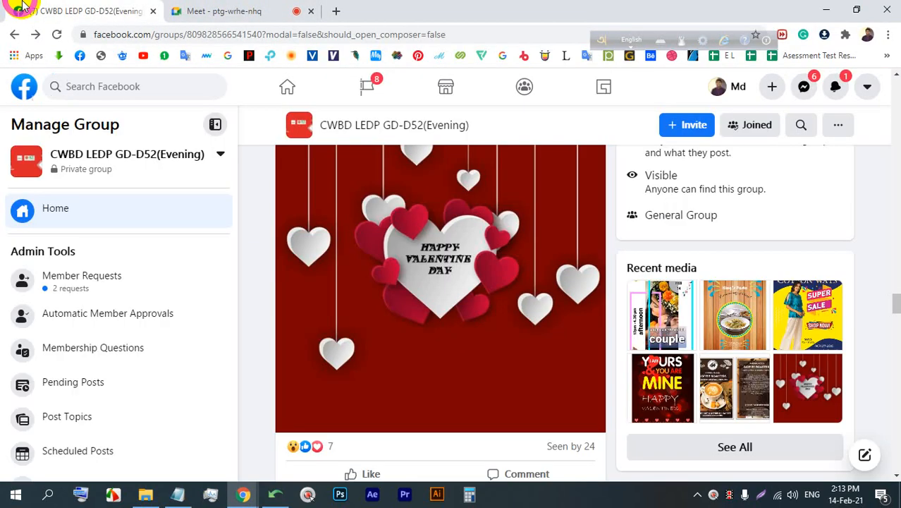
click(243, 9)
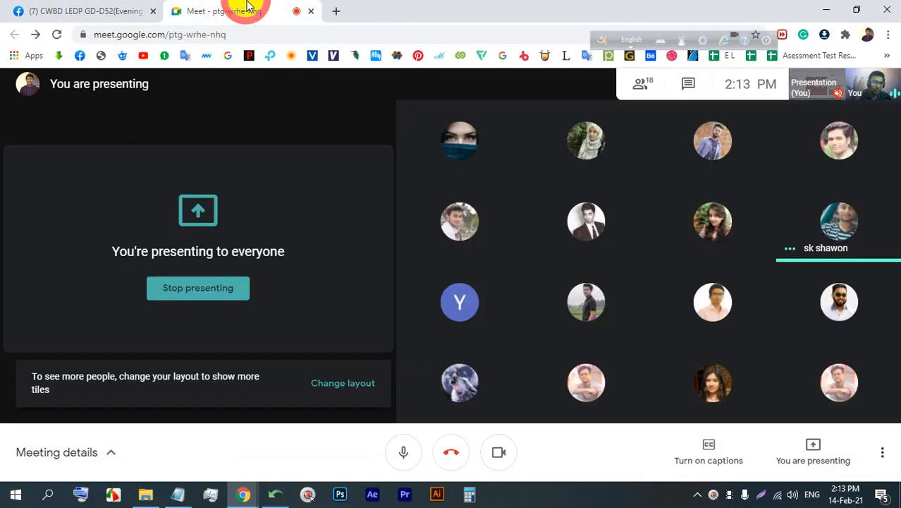
Look through the Facebook group feed below the Valentine post for further designs, and return to the Meet call.
click(66, 9)
scroll(436, 310, down, 4)
scroll(436, 310, down, 15)
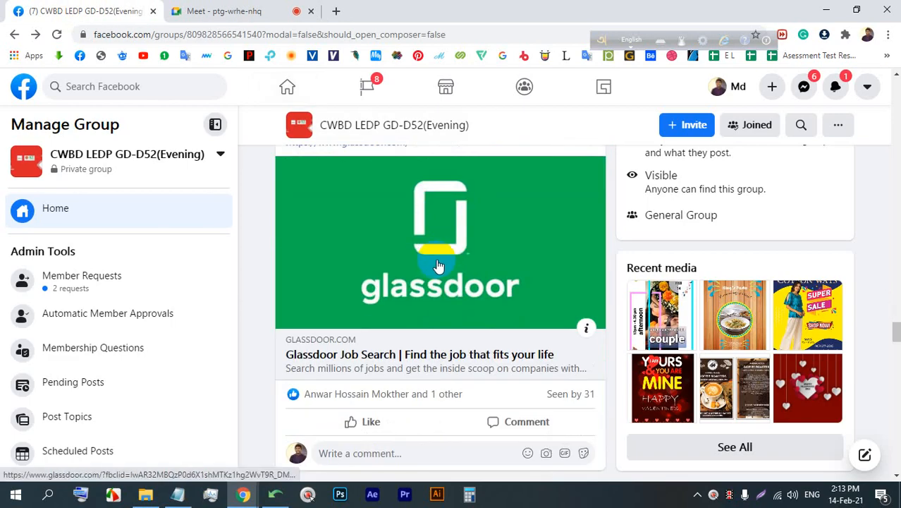
scroll(457, 343, up, 5)
click(267, 8)
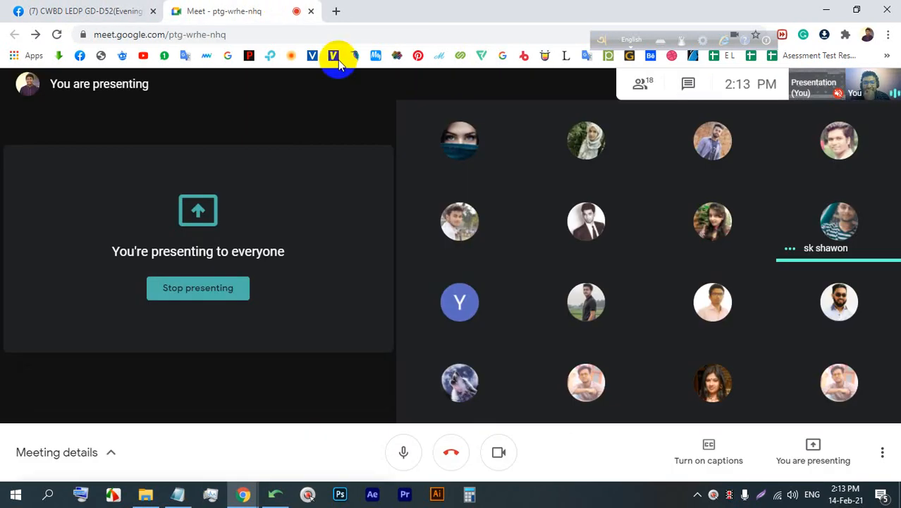
Launch Illustrator and switch back to the Google Meet call in Chrome.
click(437, 496)
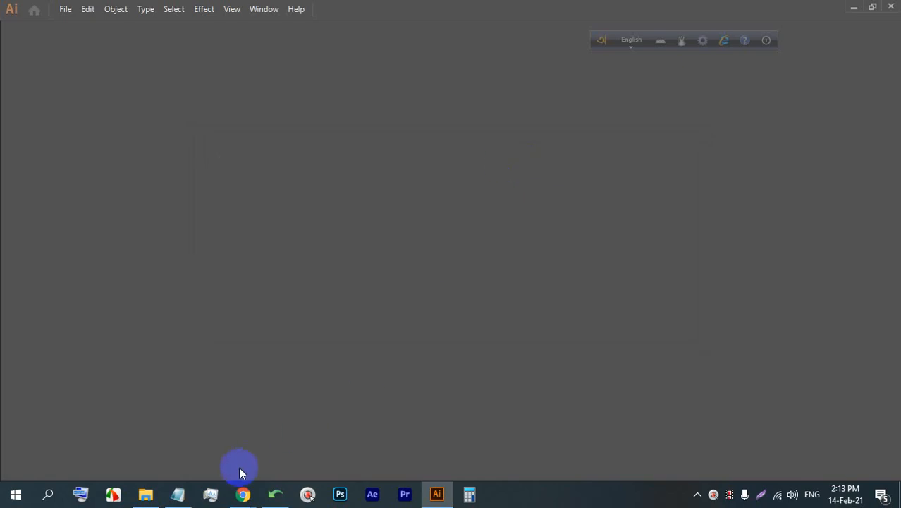
click(243, 494)
click(172, 434)
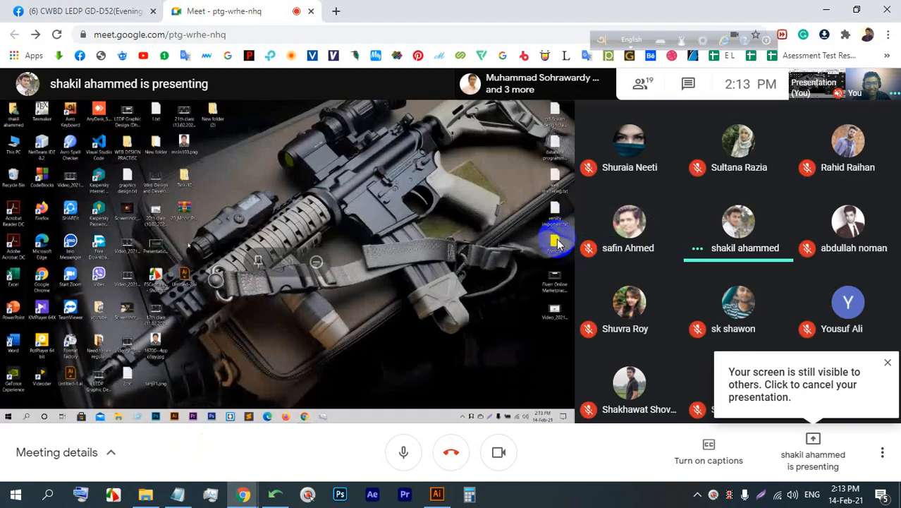
Stop sharing the screen in Meet and watch the student's presentation in full screen, leaving full screen at the end.
click(810, 455)
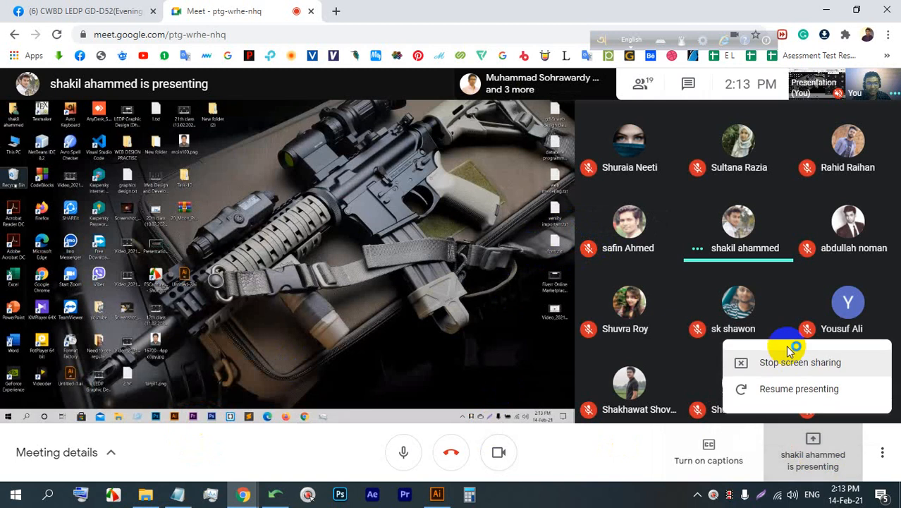
click(791, 363)
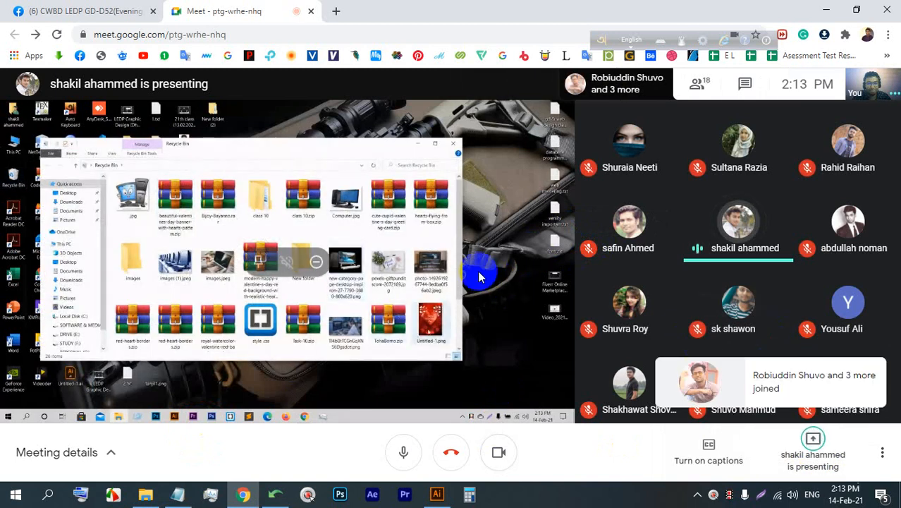
double_click(459, 238)
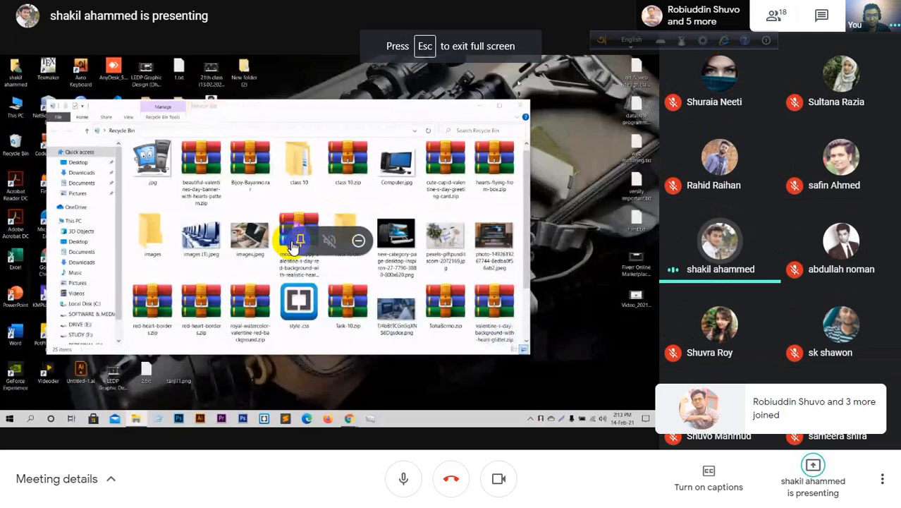
click(294, 243)
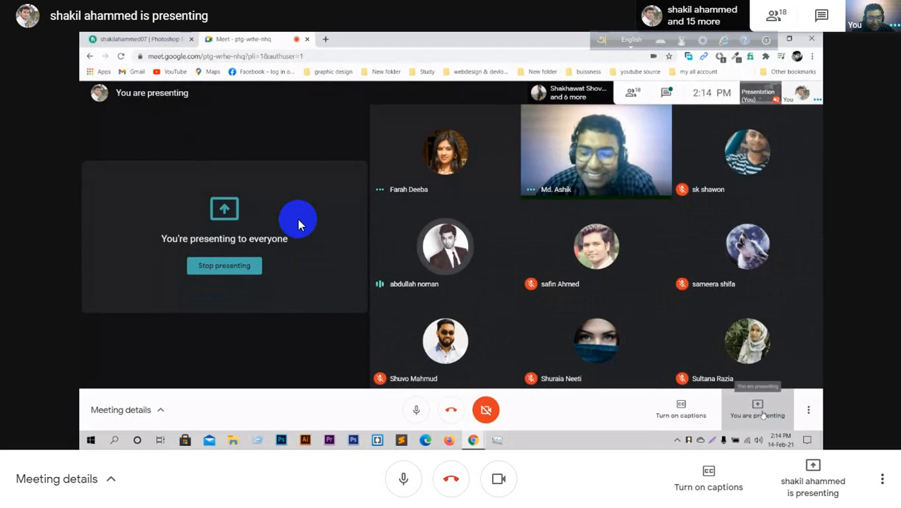
click(757, 408)
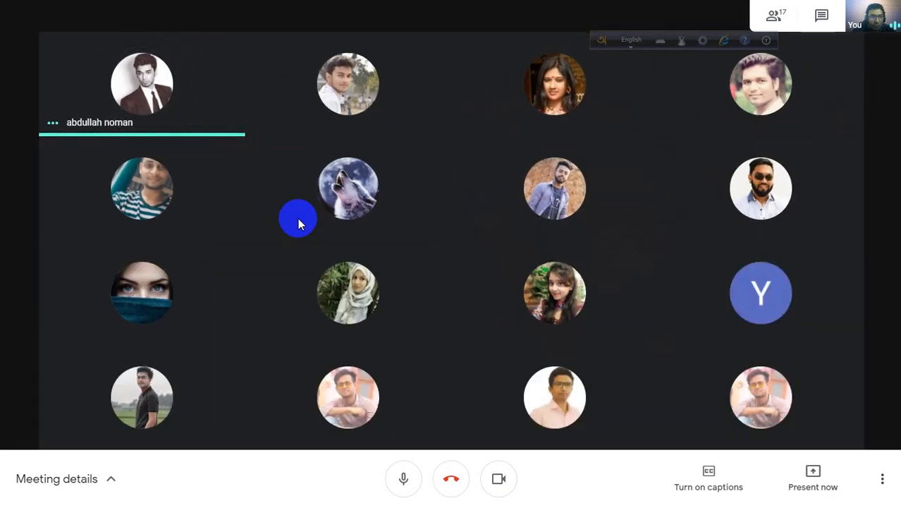
click(459, 48)
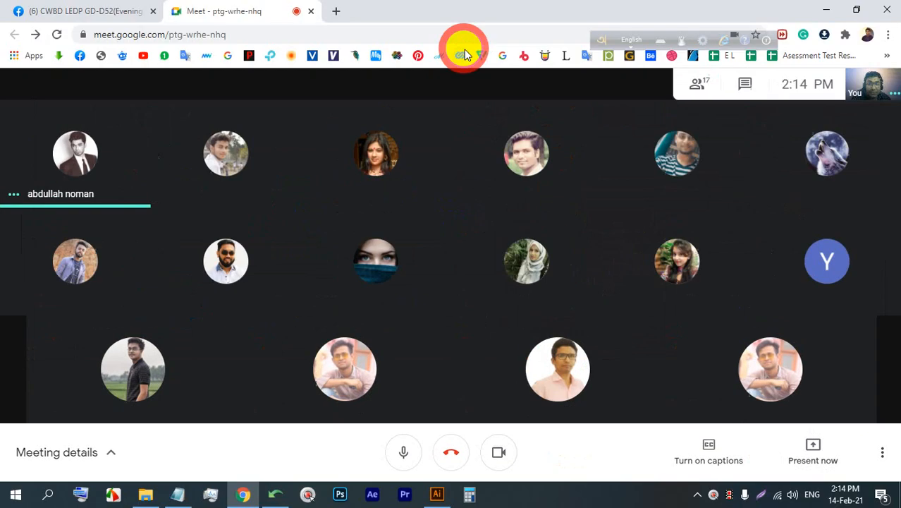
Present the entire screen to the Meet call and dismiss the sharing notice.
mouse_move(541, 150)
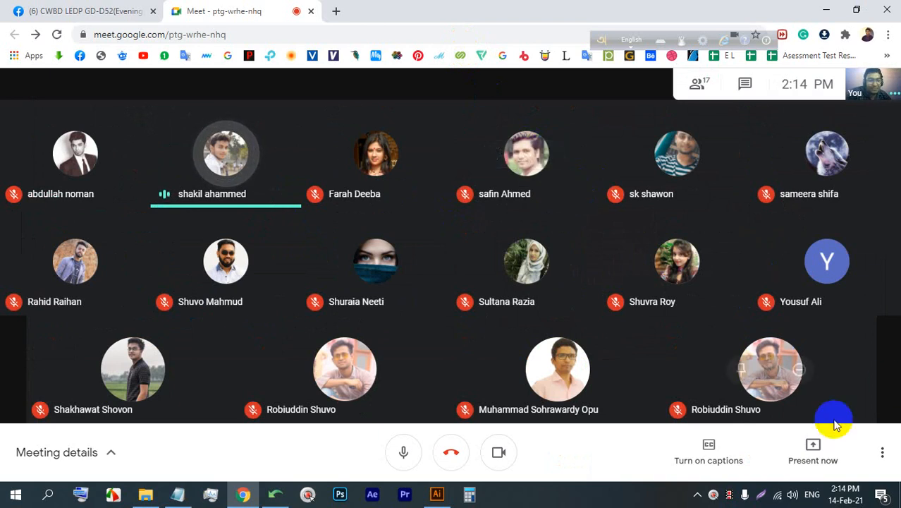
click(813, 449)
click(804, 343)
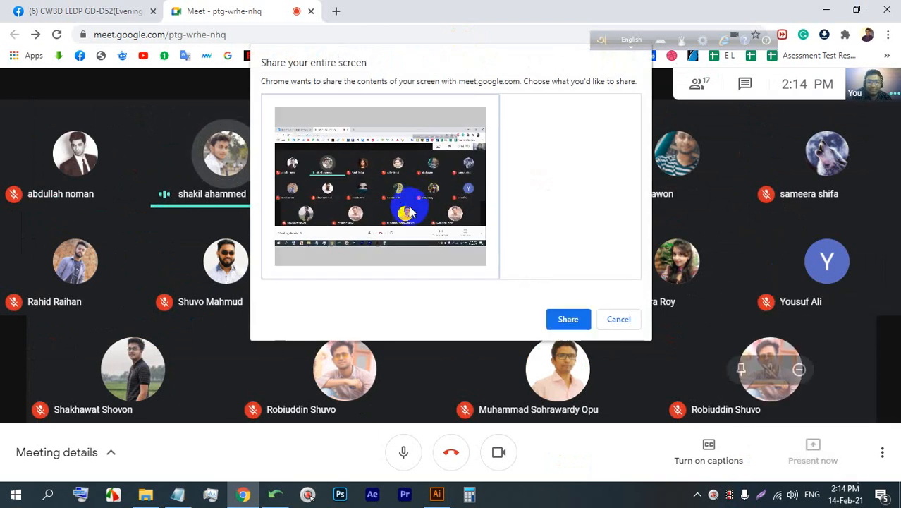
click(568, 325)
click(573, 460)
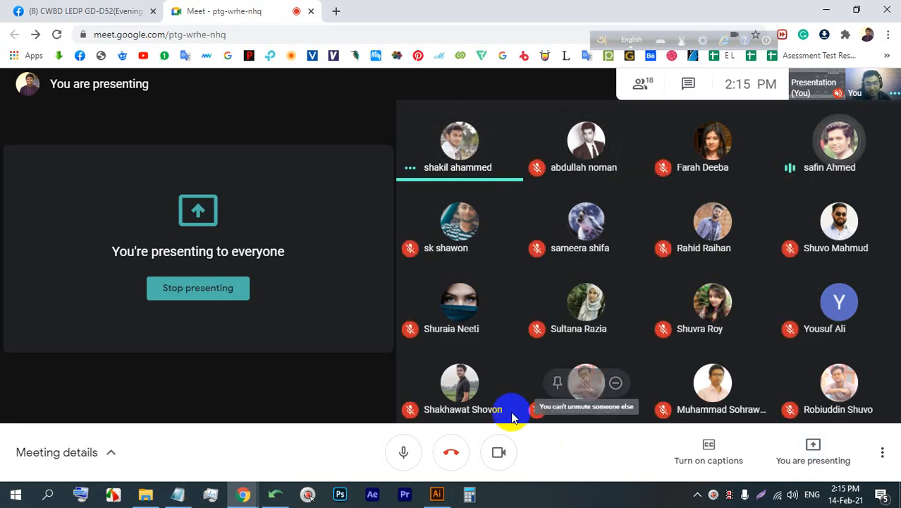
Switch to Illustrator and create a new Web-Large document of 1920 x 1080 px.
click(445, 496)
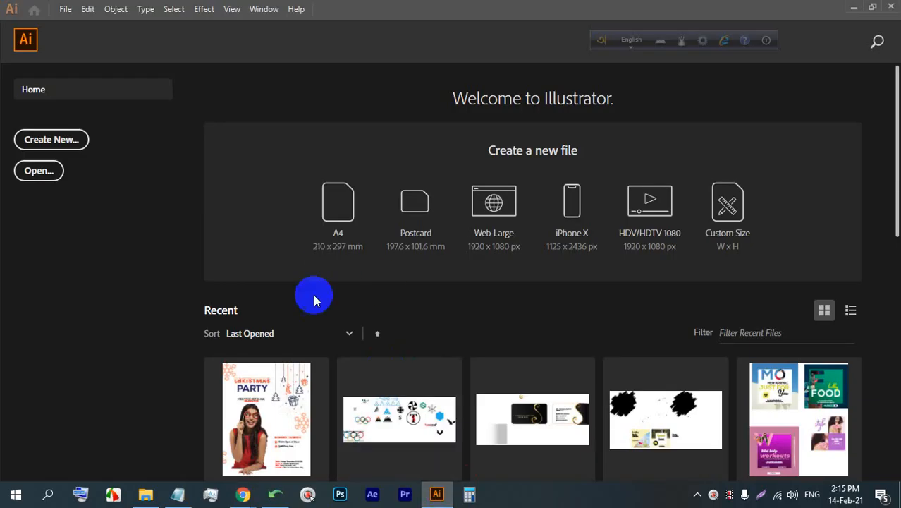
click(65, 9)
click(98, 24)
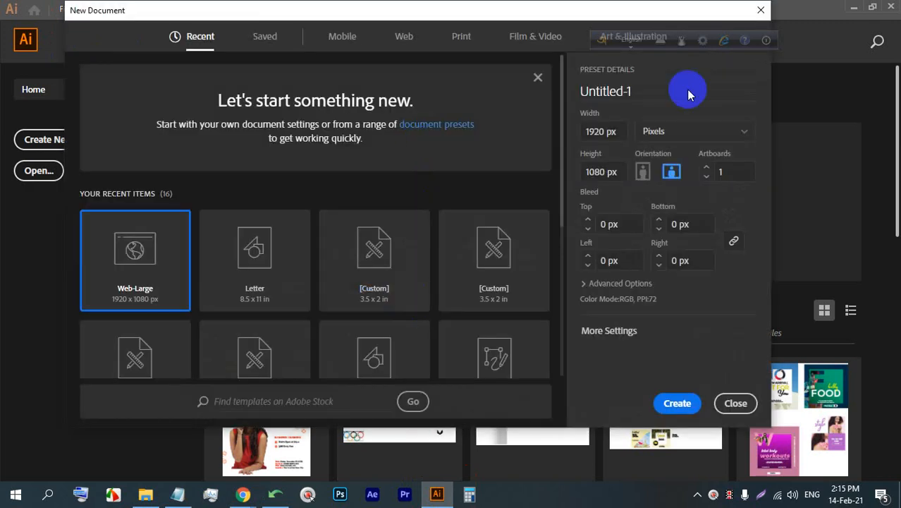
click(731, 403)
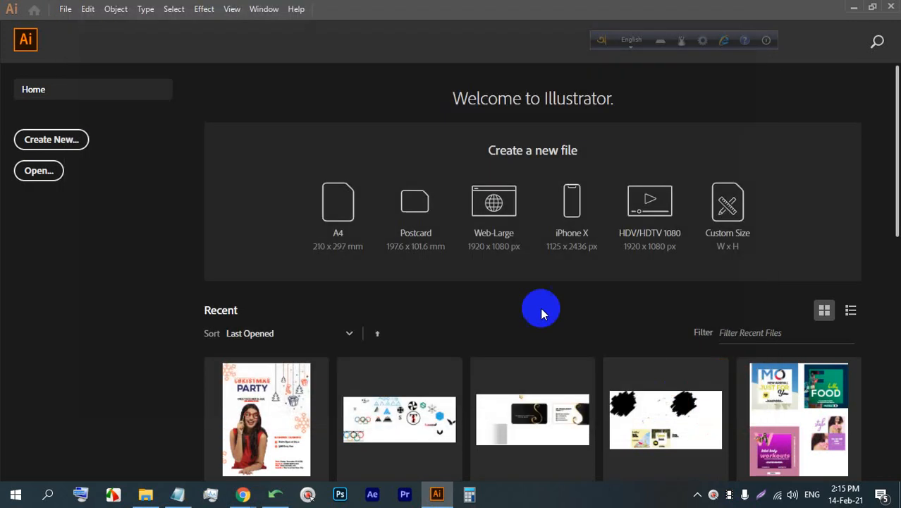
click(507, 220)
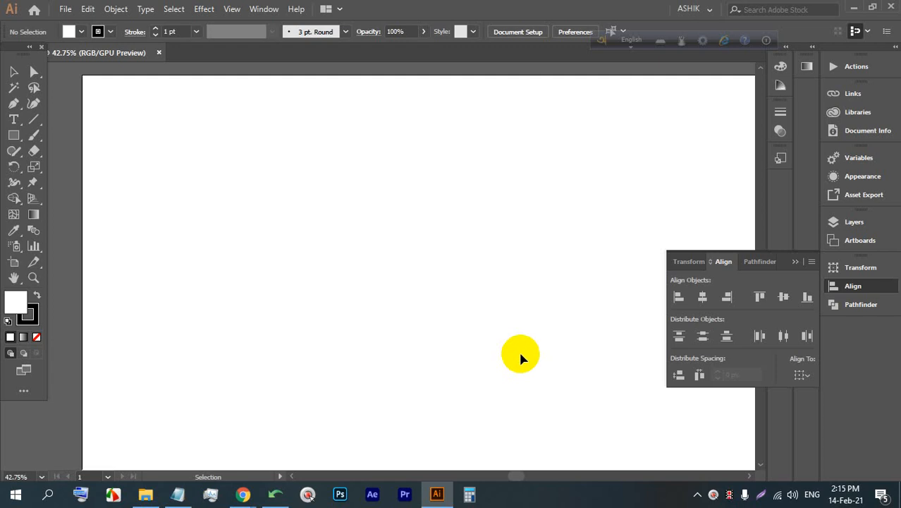
Admit the waiting participant to the Google Meet call in Chrome, and open an empty browser tab beside it.
mouse_move(243, 494)
click(167, 432)
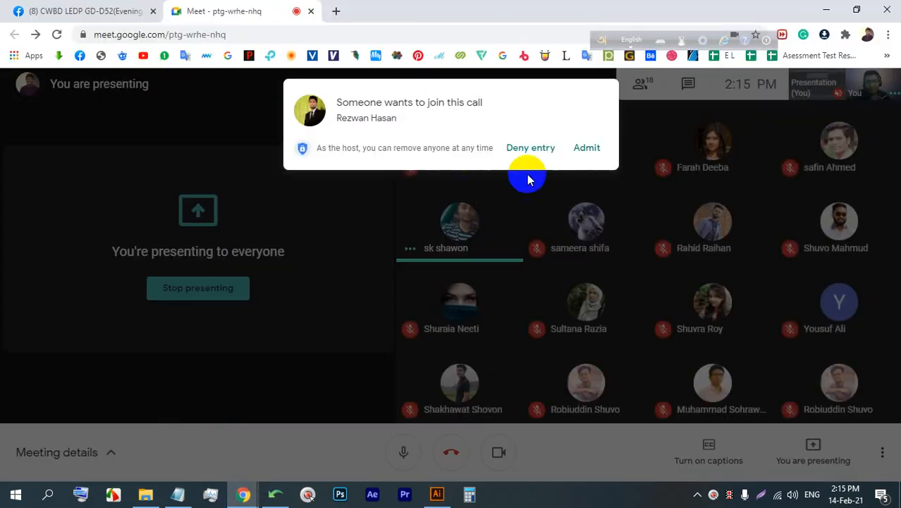
click(589, 150)
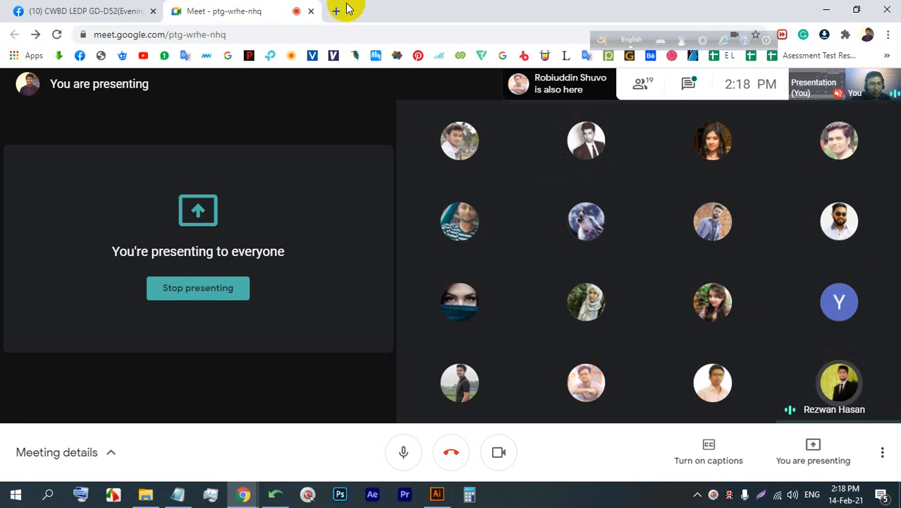
click(337, 8)
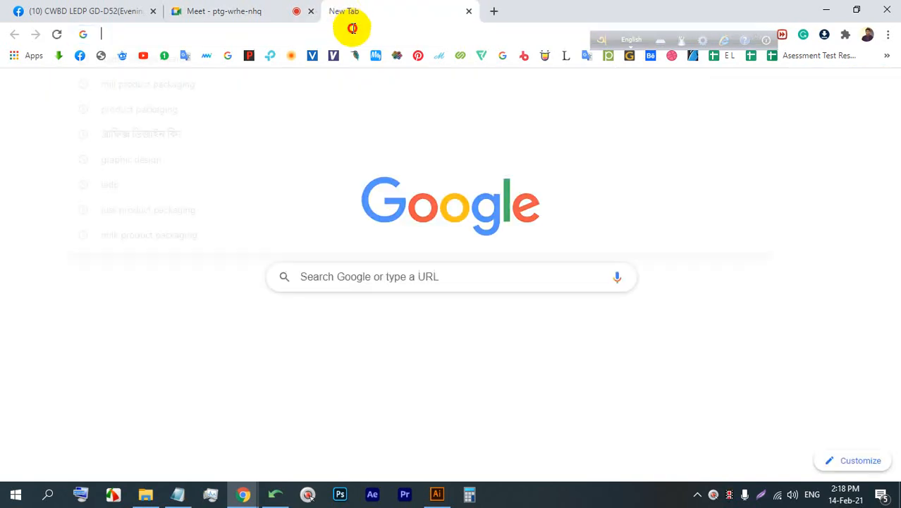
click(243, 8)
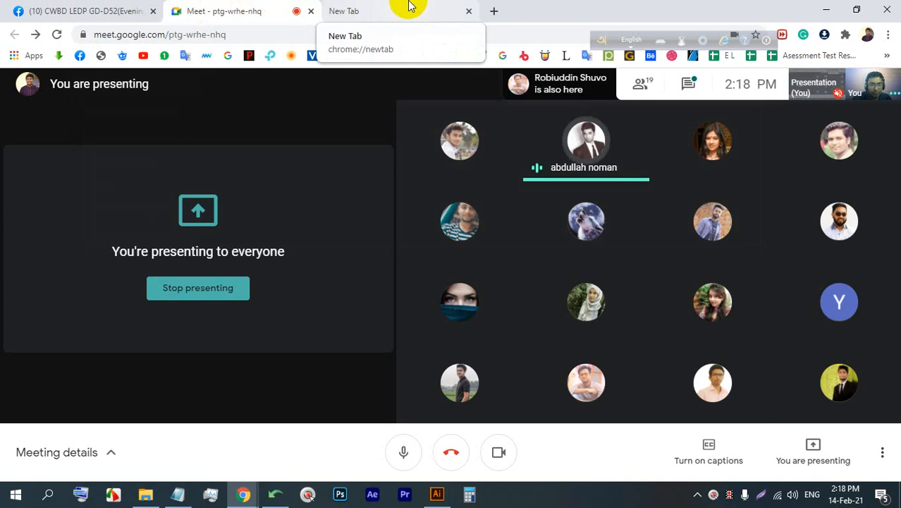
Stop presenting in the Meet call and admit the next waiting participant.
click(225, 288)
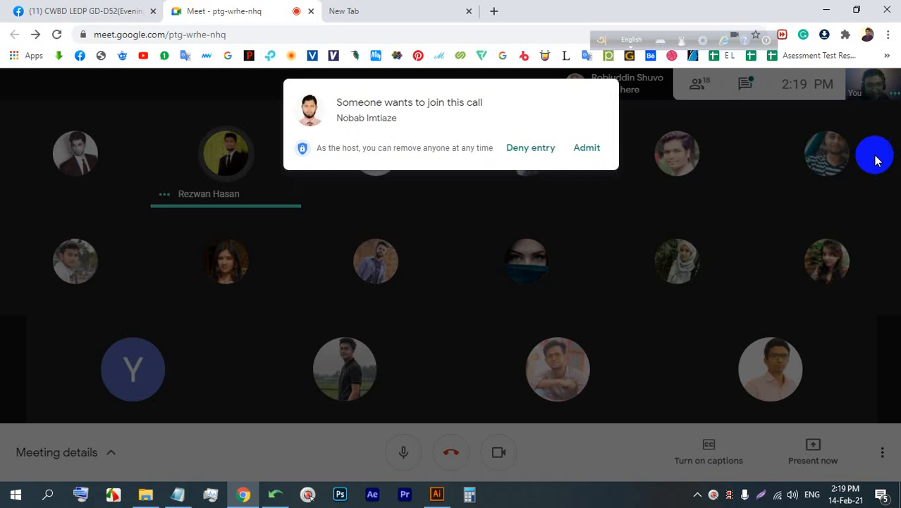
click(585, 146)
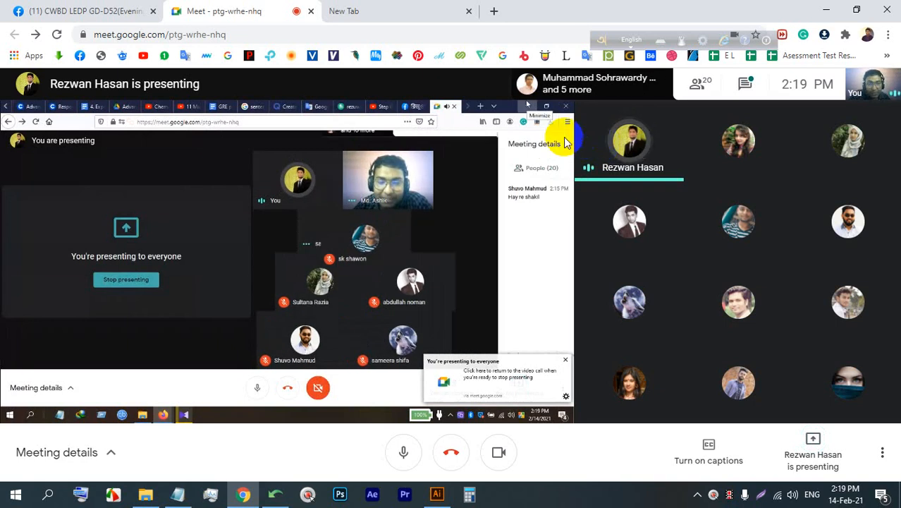
Show the Meet presentation full screen and admit the participants waiting to join the call.
double_click(462, 174)
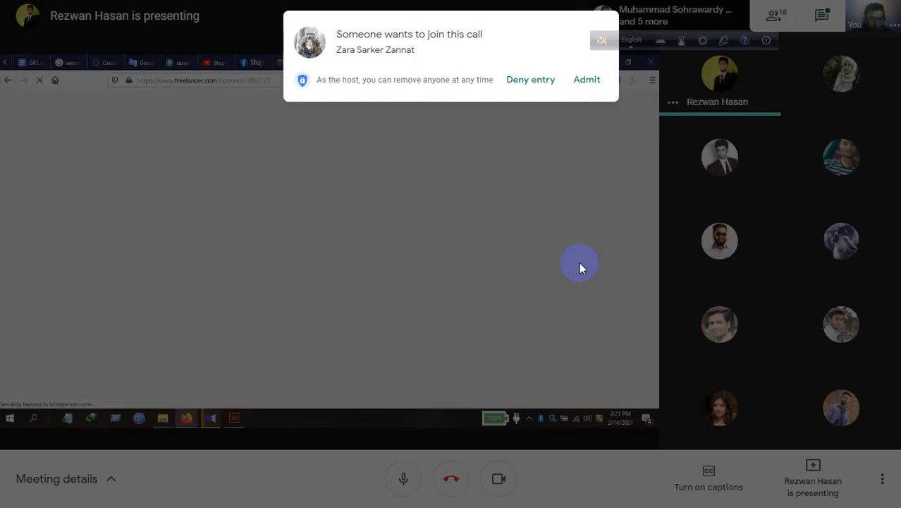
click(587, 80)
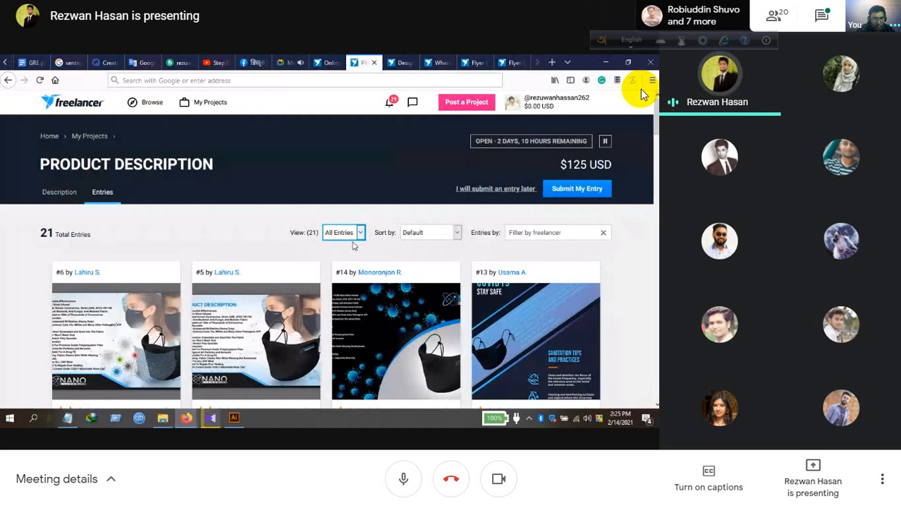
scroll(353, 244, down, 2)
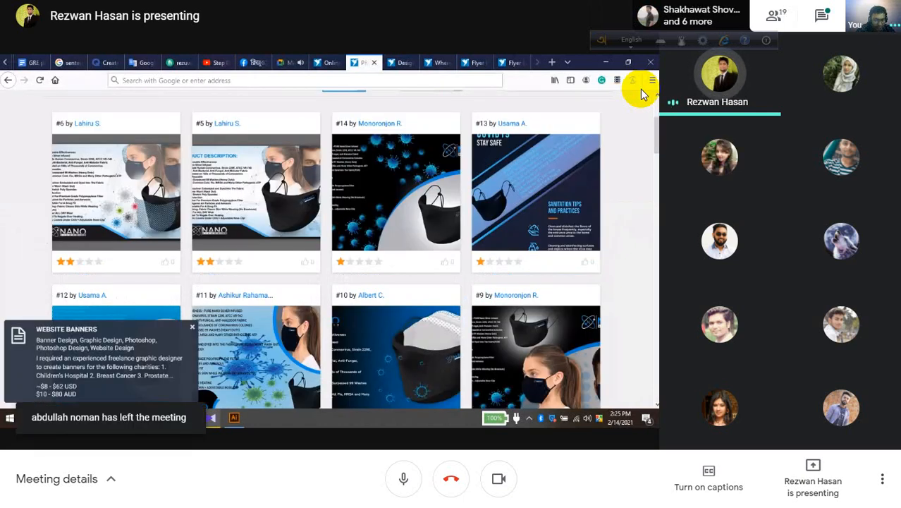
scroll(327, 182, up, 2)
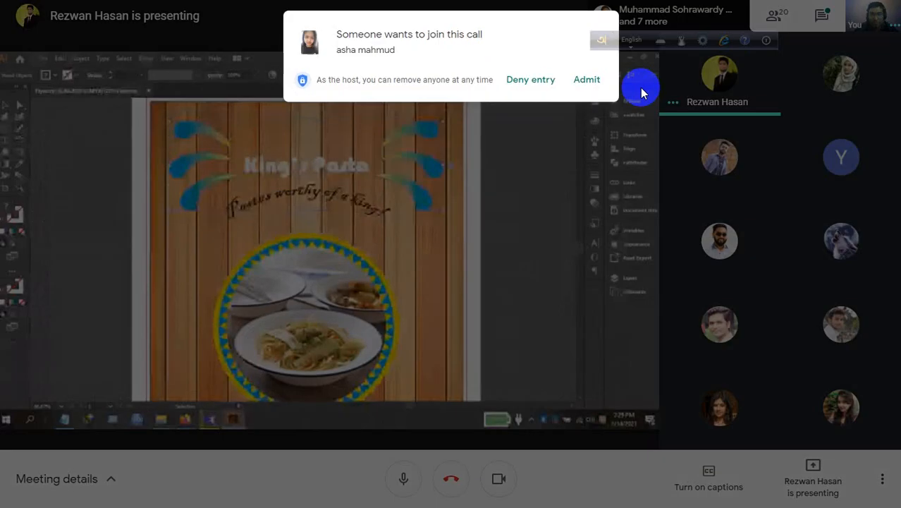
click(592, 80)
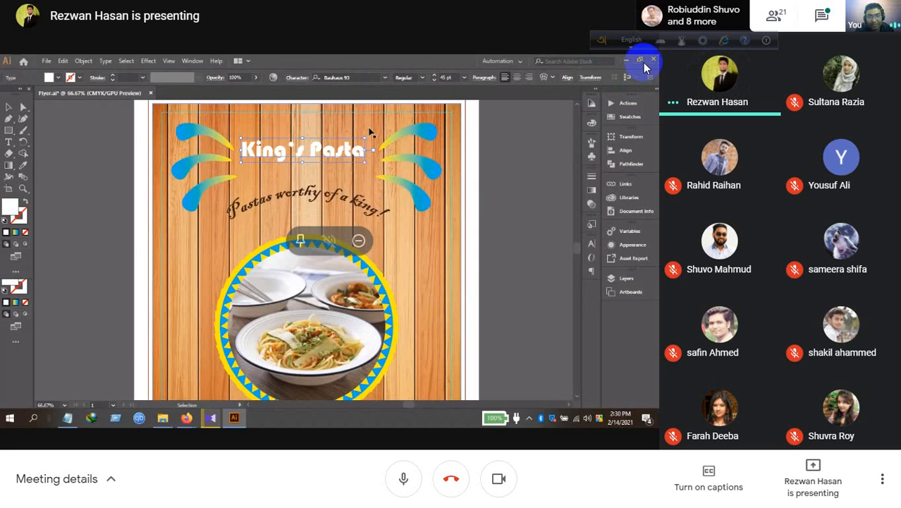
Leave the full-screen view, present the entire screen to the Meet call and dismiss the sharing notice.
click(455, 44)
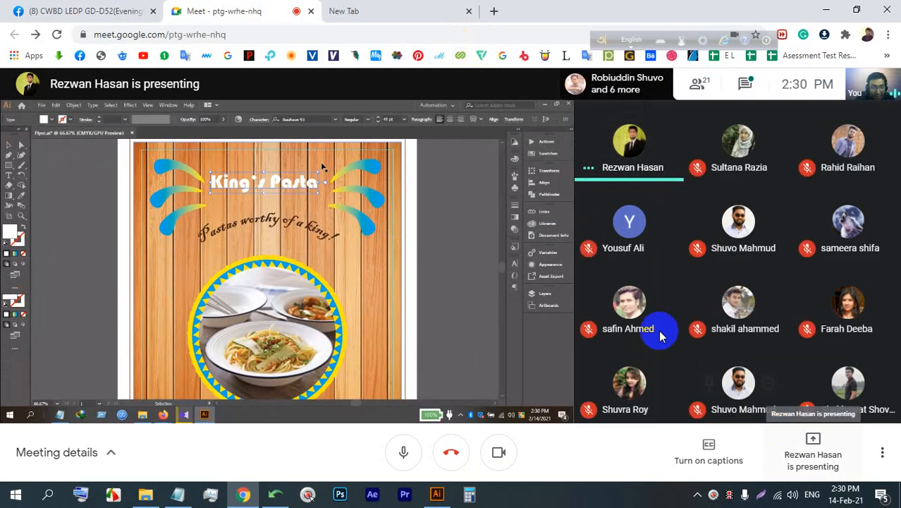
click(807, 459)
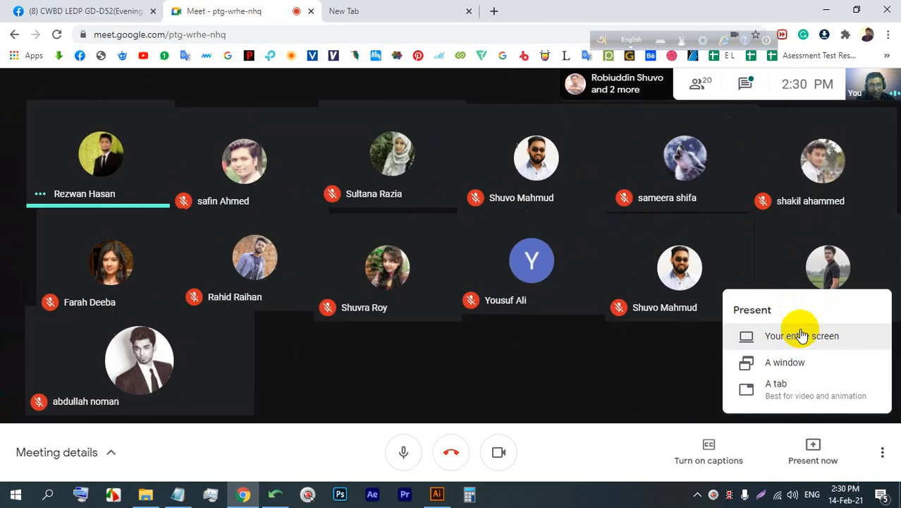
click(800, 337)
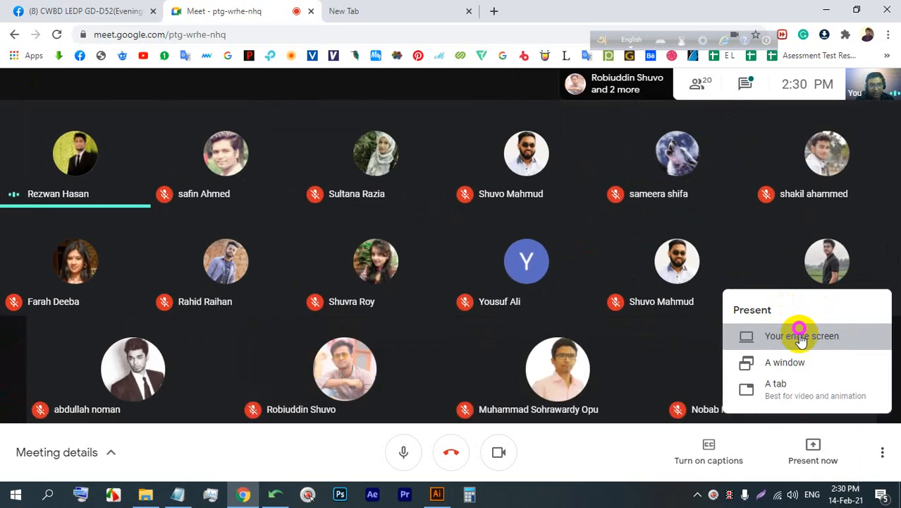
click(392, 151)
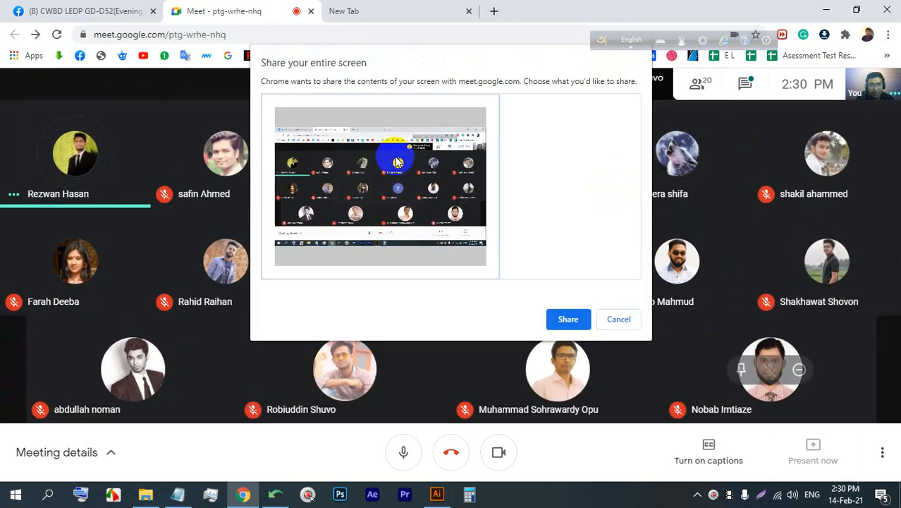
click(557, 317)
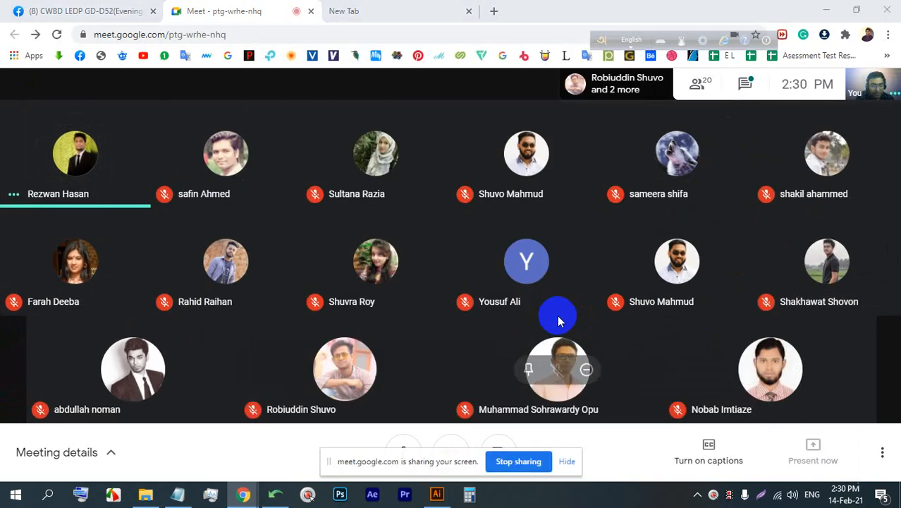
click(568, 461)
Switch to Illustrator and draw a wide, flat ellipse in the upper-left area of the artboard.
click(437, 494)
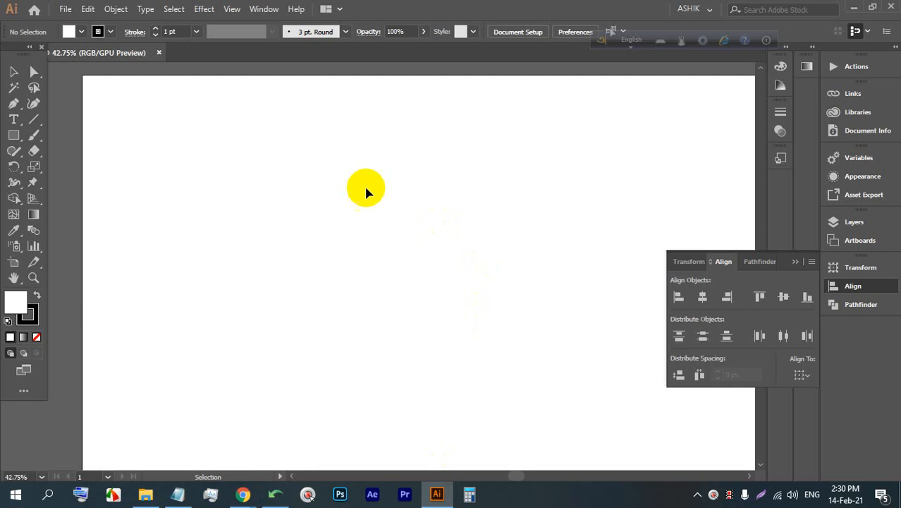
key(alt)
click(14, 118)
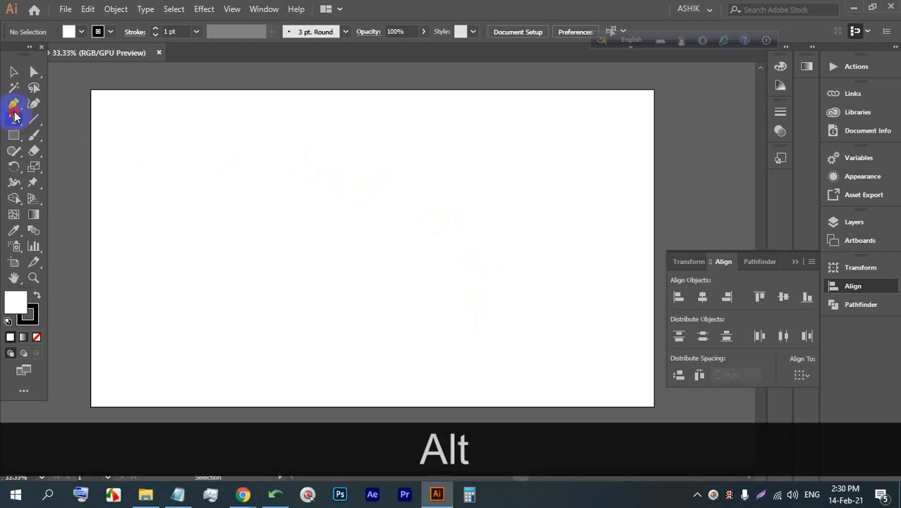
click(14, 134)
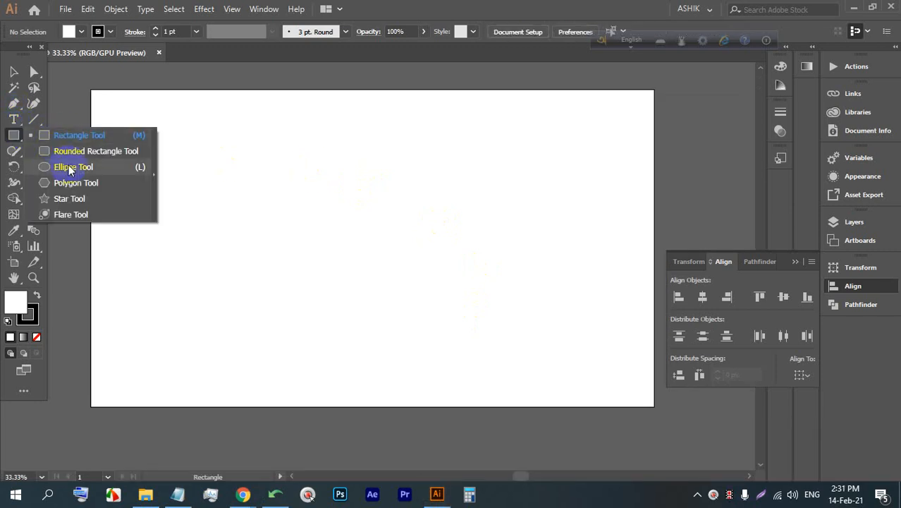
click(74, 168)
mouse_move(172, 145)
mouse_down()
mouse_move(311, 175)
mouse_move(355, 169)
mouse_up()
Fill the ellipse with red from the swatches.
scroll(289, 146, up, 1)
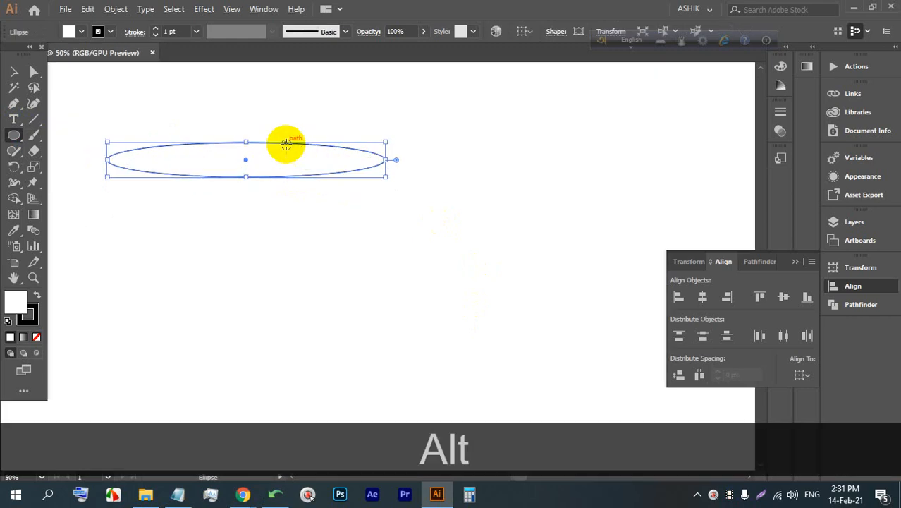
click(102, 31)
click(83, 34)
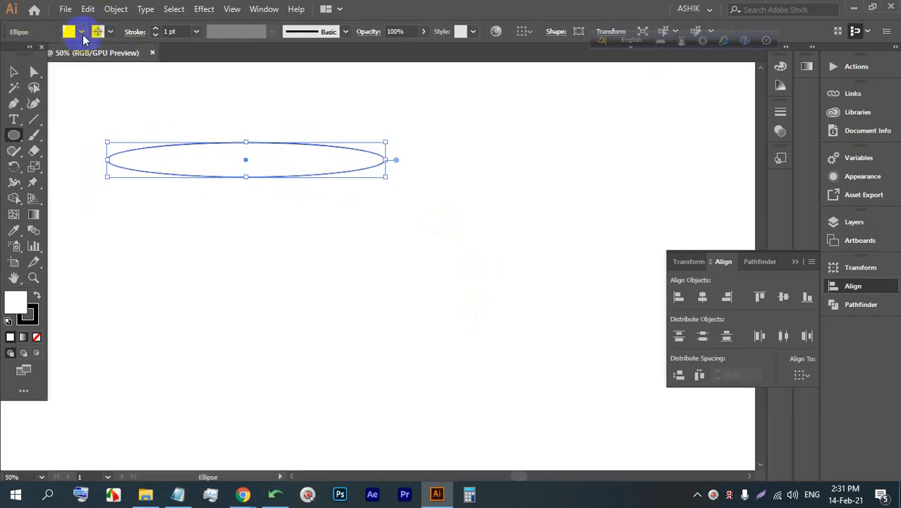
click(82, 35)
click(82, 53)
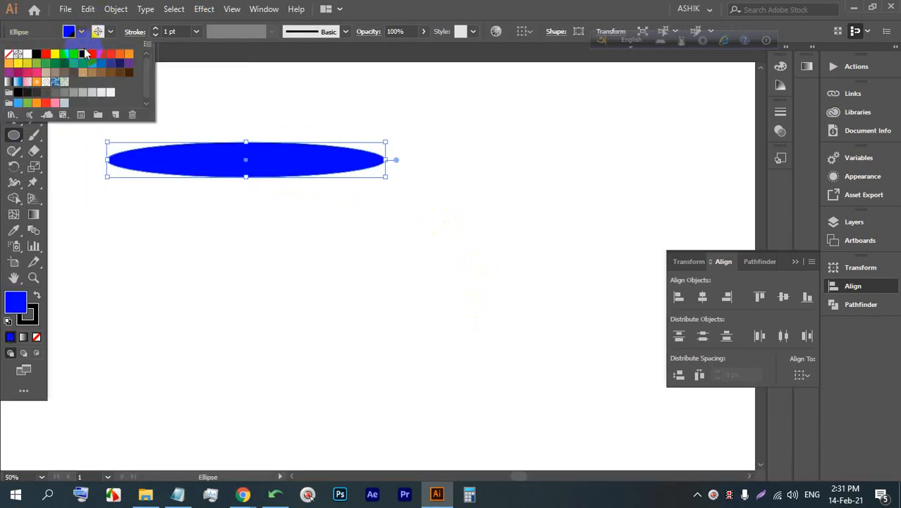
click(45, 54)
Apply a horizontal Arc warp to the ellipse with a -28% bend and a slight negative horizontal distortion.
click(212, 8)
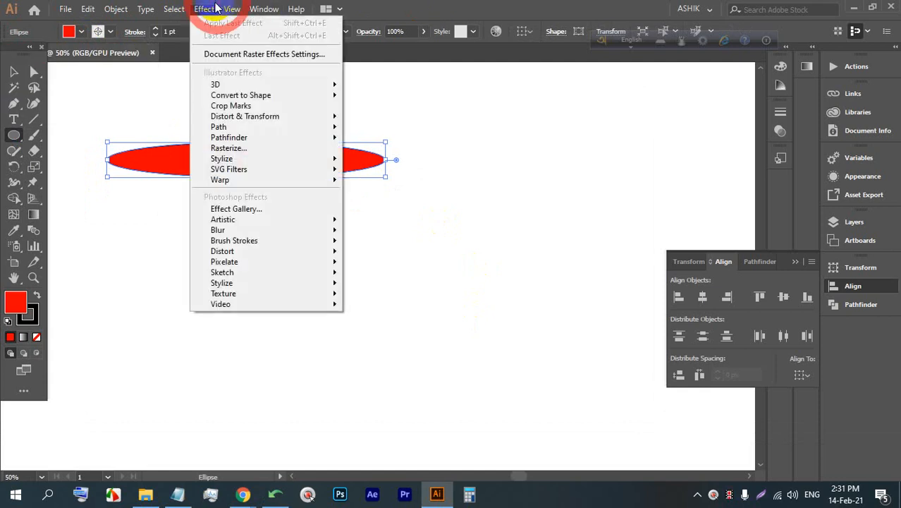
mouse_move(268, 178)
click(370, 184)
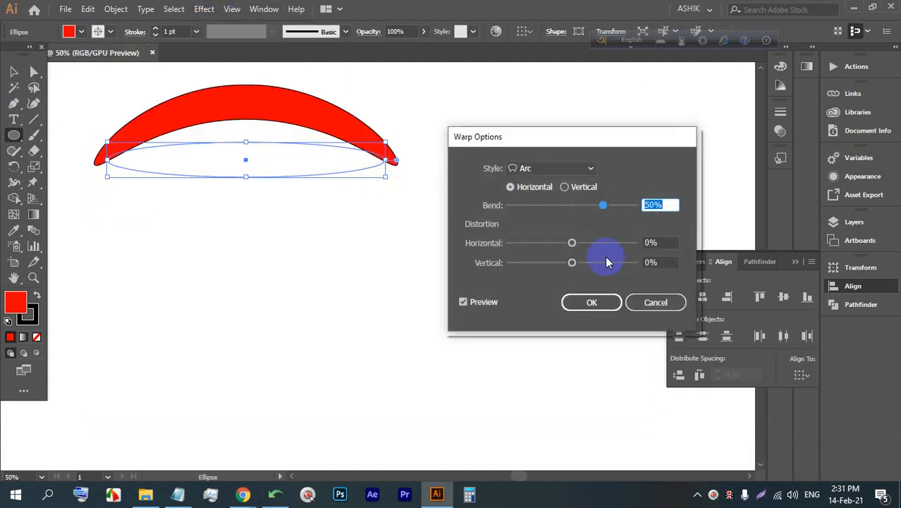
drag(602, 204, 558, 207)
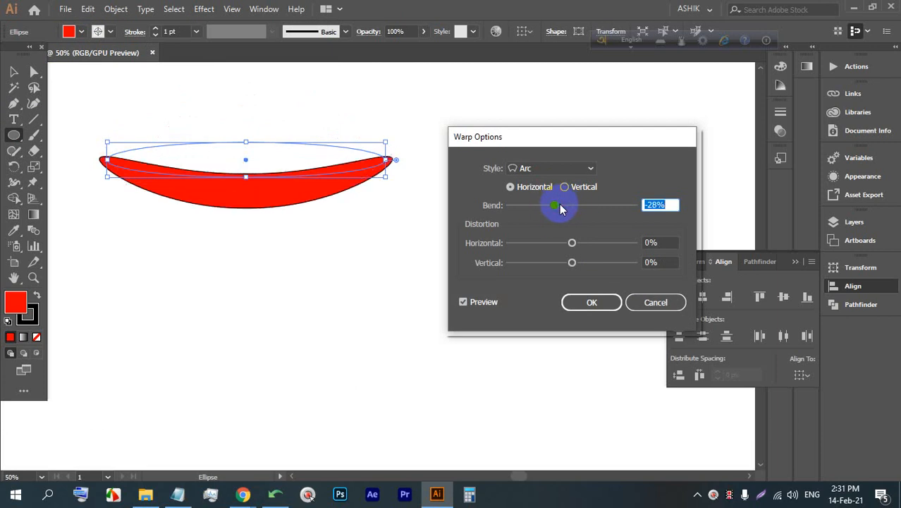
drag(571, 241, 547, 243)
click(593, 303)
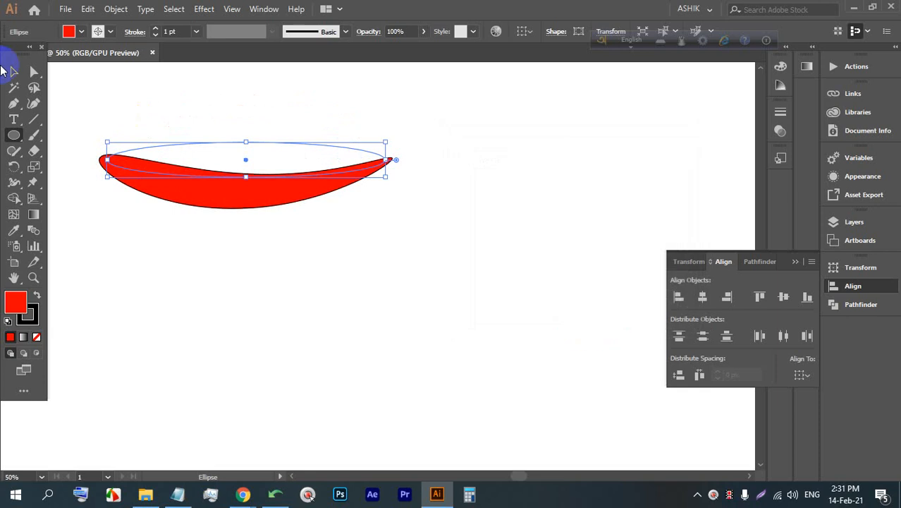
Remove the stroke from the warped red shape by setting it to None.
click(14, 71)
click(415, 208)
click(256, 145)
click(99, 31)
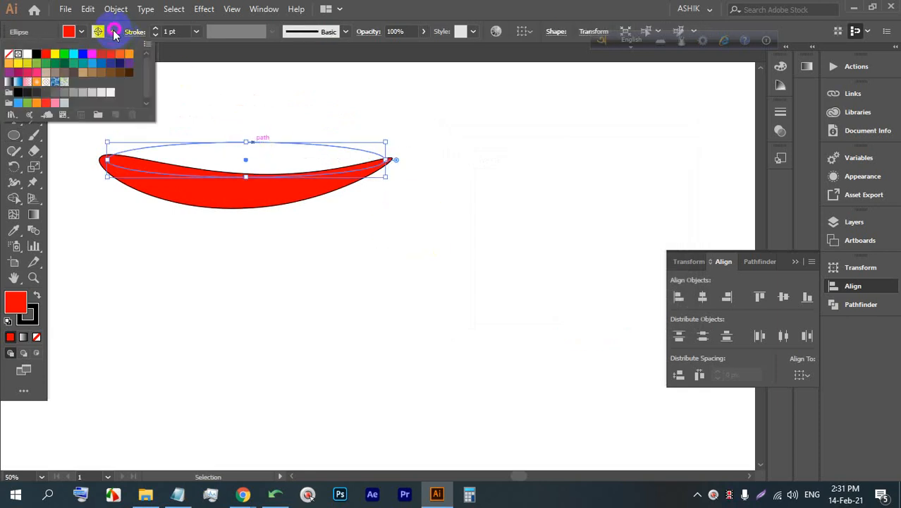
click(7, 55)
click(342, 272)
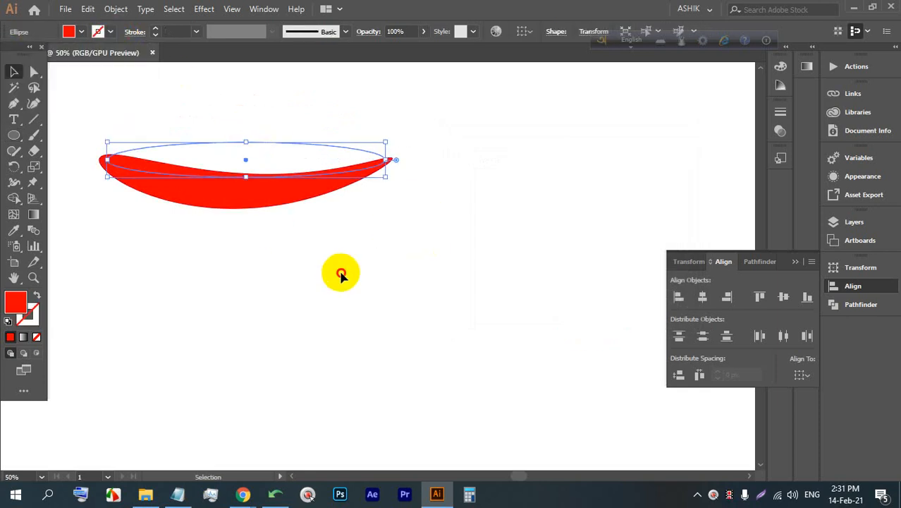
Expand the appearance of the warped red shape into an editable path.
click(277, 191)
click(115, 9)
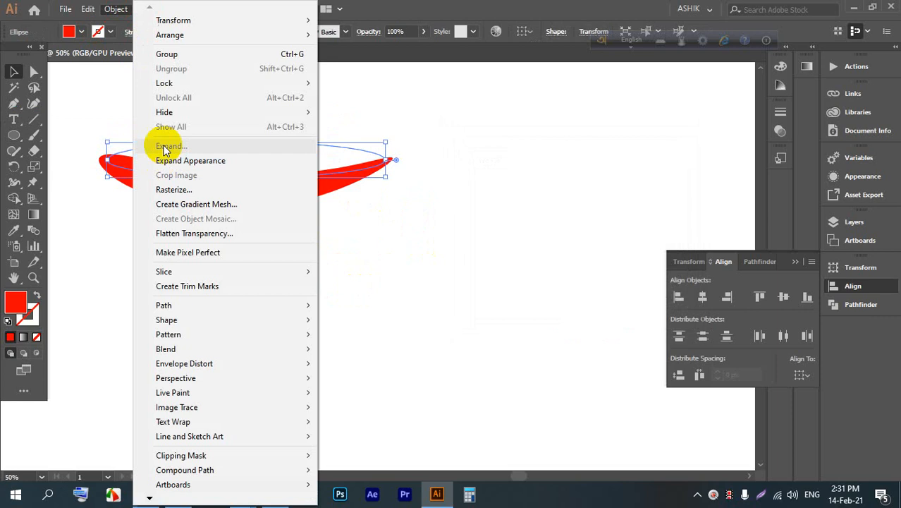
click(171, 154)
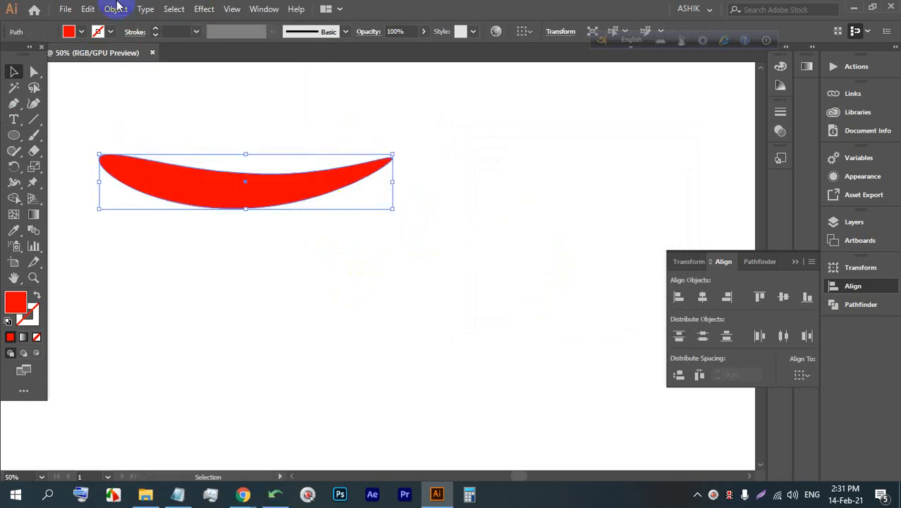
click(430, 224)
Duplicate the red crescent downward twice to make a stack of three.
click(326, 175)
scroll(312, 182, down, 1)
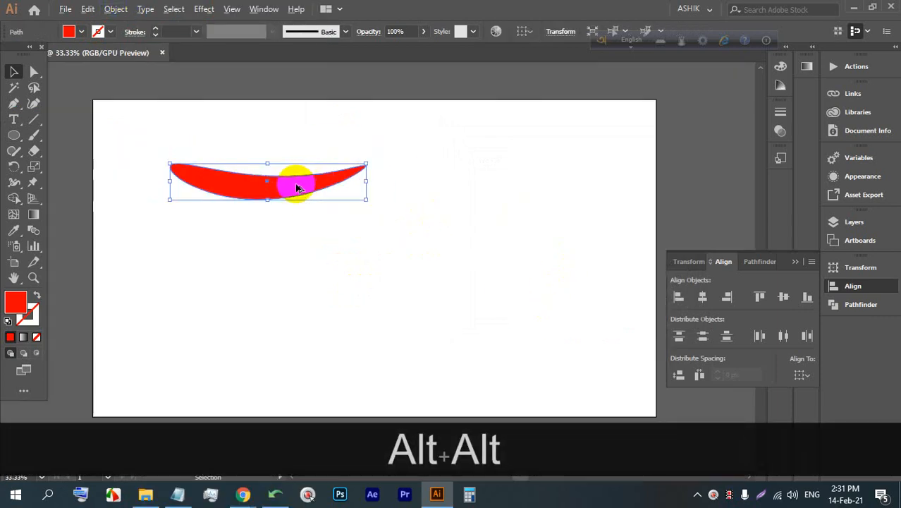
drag(296, 185, 296, 269)
click(346, 322)
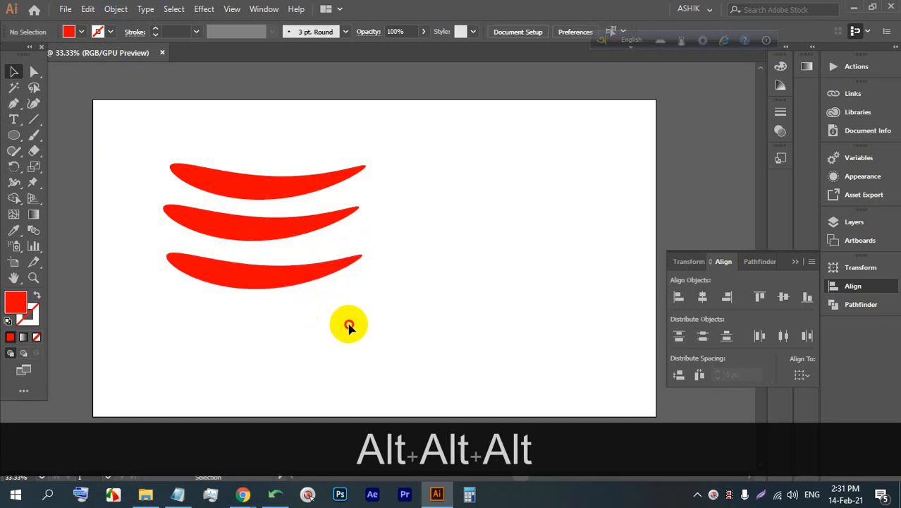
Copy the three crescents to the right side of the artboard and group the copies.
drag(347, 322, 377, 173)
scroll(240, 166, down, 1)
key(ctrl+alt+g)
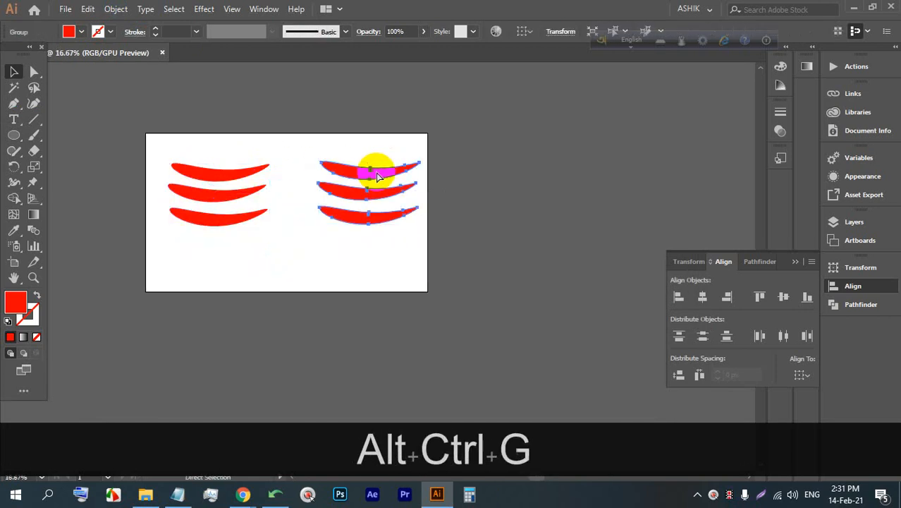
Reflect the right-hand group of crescents across the vertical axis.
right_click(378, 174)
mouse_move(437, 316)
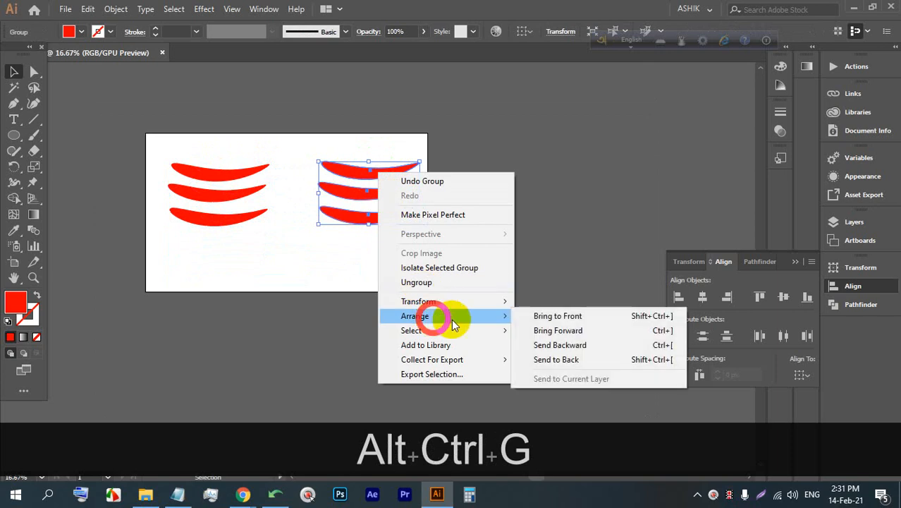
click(477, 303)
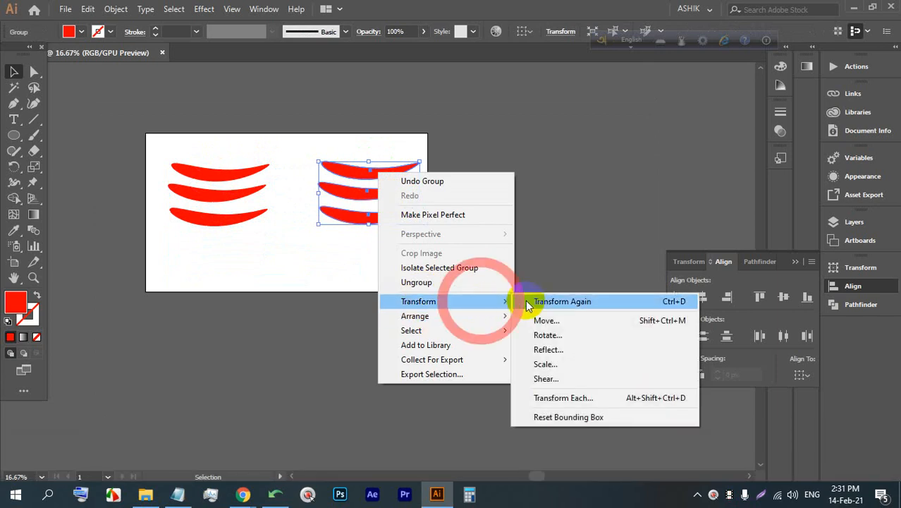
click(546, 350)
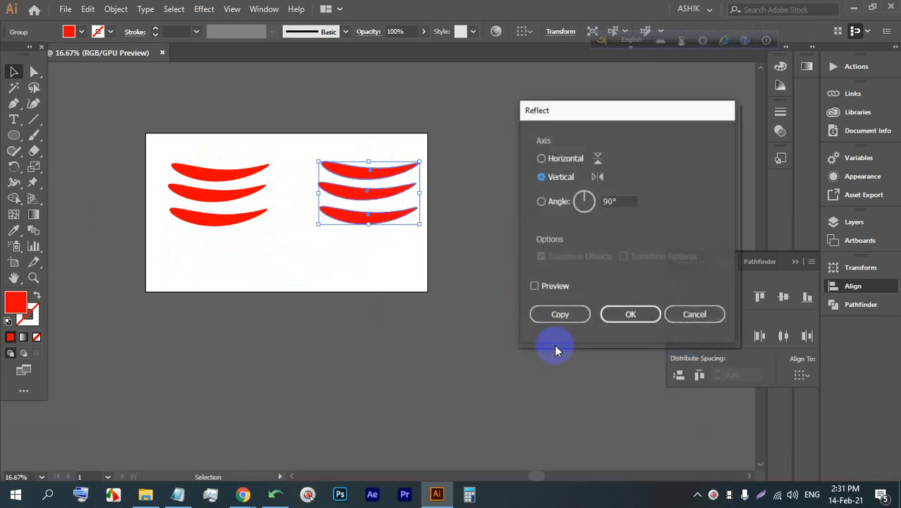
click(631, 314)
click(466, 221)
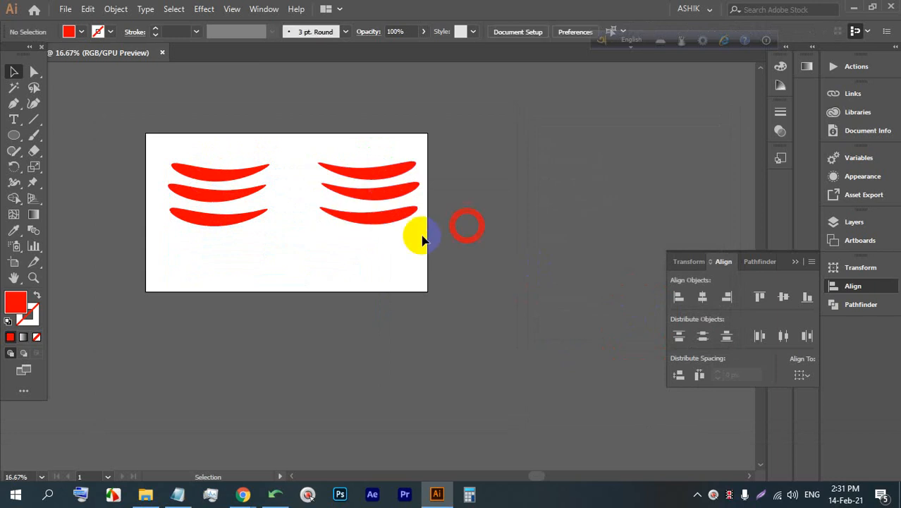
Group the three crescents on the left side of the artboard.
drag(348, 261, 195, 151)
click(342, 271)
drag(270, 259, 406, 169)
key(ctrl+g)
Select both crescent groups and squash them vertically into thinner stripes.
click(362, 257)
click(386, 245)
drag(284, 161, 277, 200)
scroll(270, 225, up, 3)
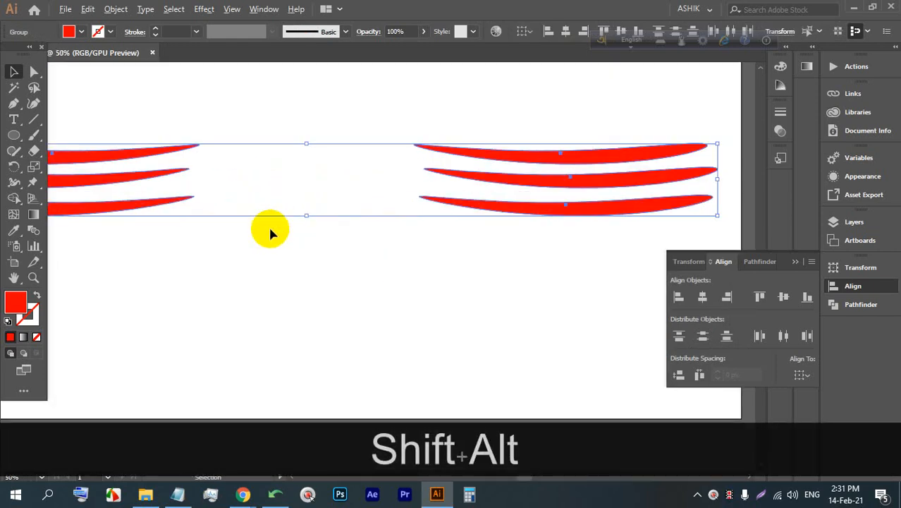
scroll(348, 214, down, 2)
click(300, 215)
Select both crescent groups together and scale them down proportionally to roughly half their size.
scroll(244, 211, up, 1)
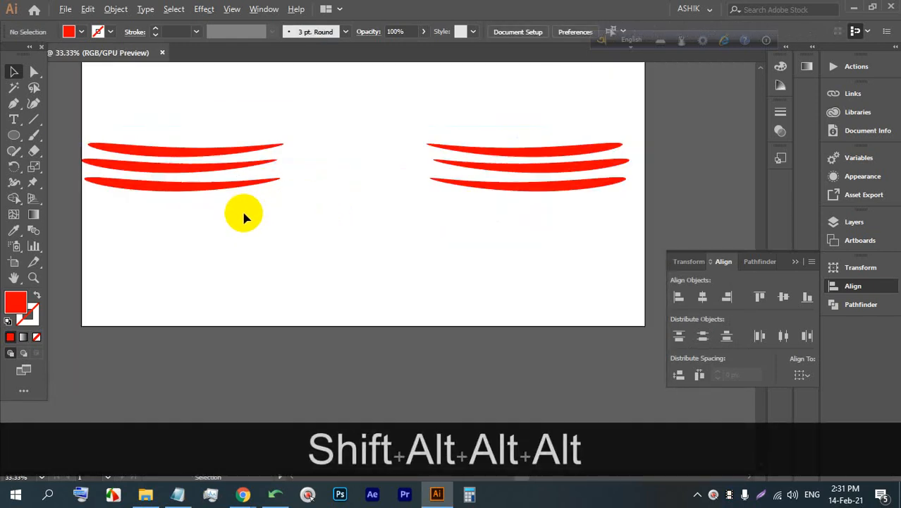
click(189, 158)
click(531, 227)
click(486, 181)
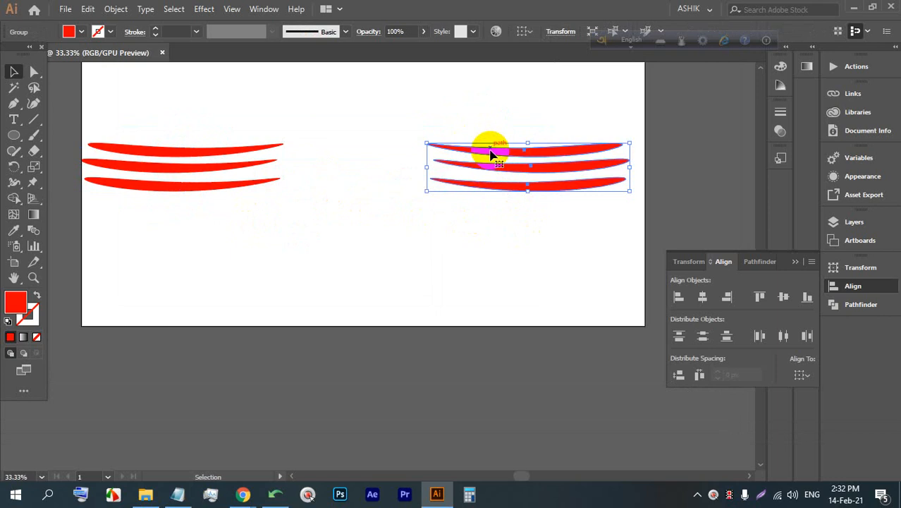
drag(529, 237, 205, 109)
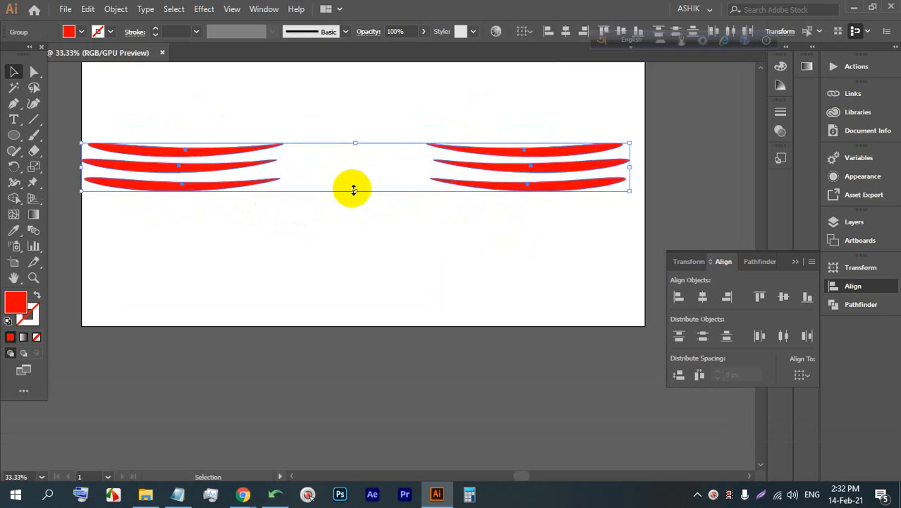
drag(354, 189, 343, 170)
Move the two shrunken crescent groups apart, one toward each side of the artboard.
click(352, 200)
drag(275, 148, 173, 137)
click(446, 191)
click(439, 151)
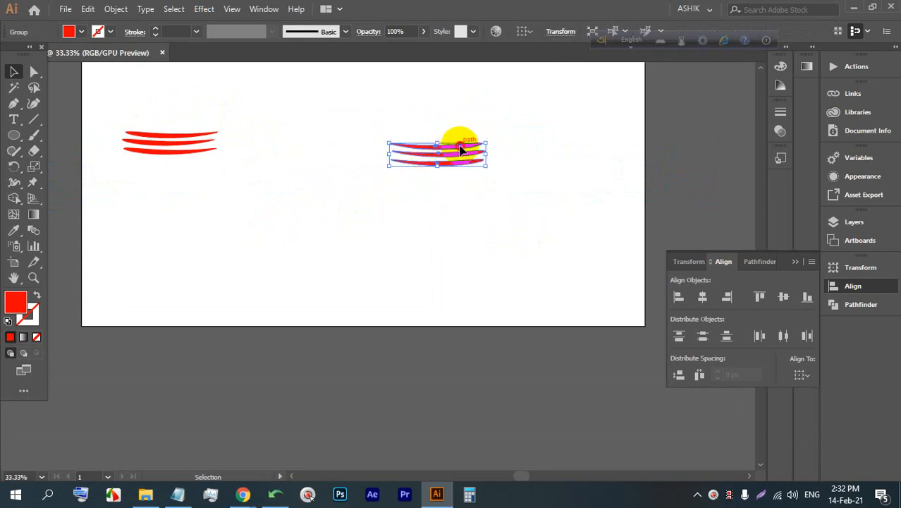
drag(460, 150, 570, 147)
alt+scroll(300, 134, up, 1)
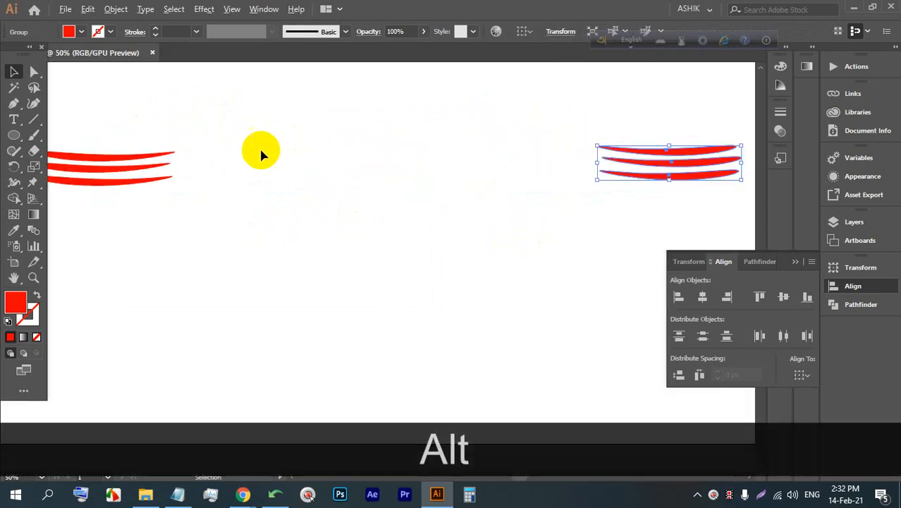
Add a "Lorem ipsum" point text between the two crescent groups and scale it up to about 124 pt.
click(13, 119)
click(331, 166)
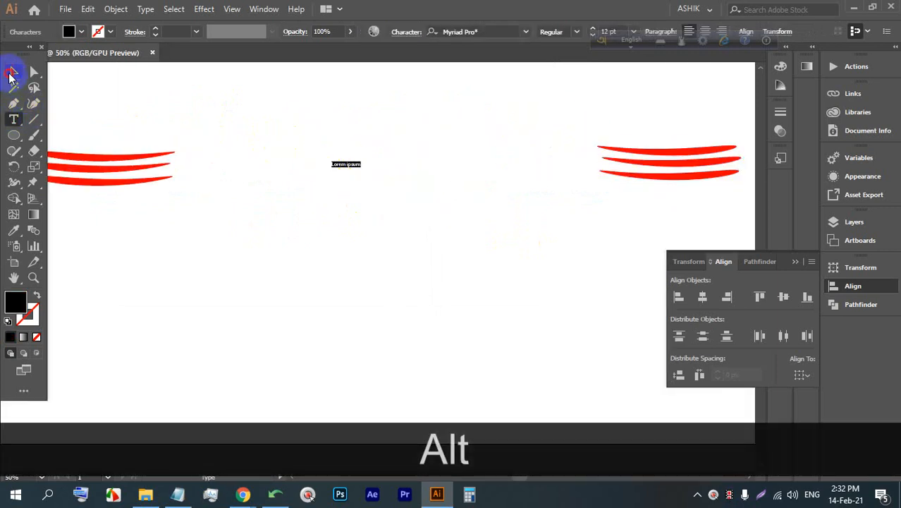
click(12, 72)
mouse_move(347, 172)
shift+mouse_down()
mouse_move(346, 209)
mouse_move(339, 161)
mouse_move(356, 197)
mouse_move(397, 181)
mouse_move(378, 179)
shift+mouse_up()
alt+scroll(356, 180, down, 3)
alt+scroll(379, 180, up, 2)
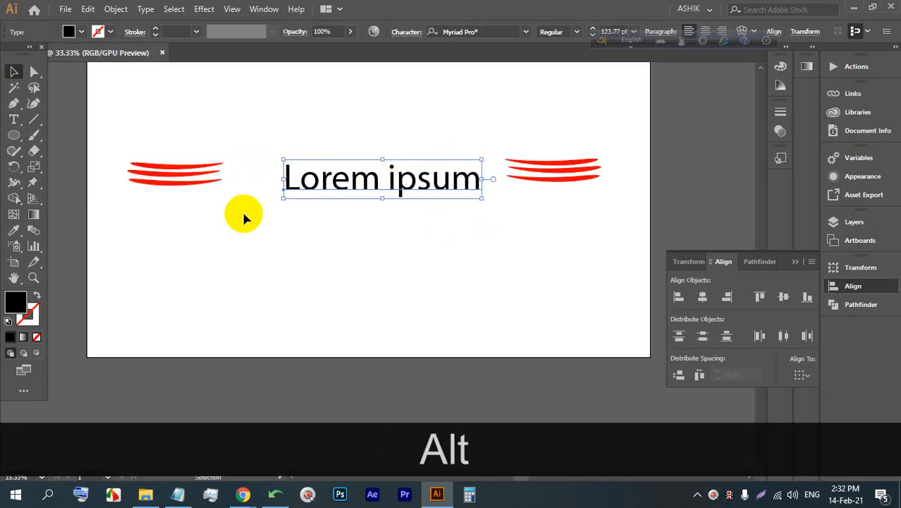
Select both crescent groups without the text and enlarge them proportionally from their centre.
drag(243, 213, 152, 152)
drag(553, 207, 519, 147)
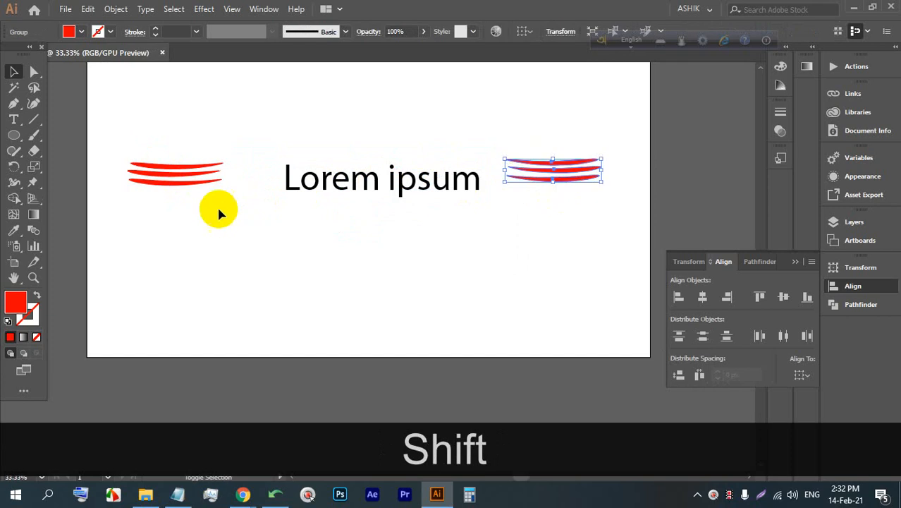
shift+drag(219, 210, 171, 137)
mouse_move(364, 185)
alt+shift+mouse_down()
mouse_move(362, 199)
mouse_move(395, 189)
mouse_move(375, 205)
alt+shift+mouse_up()
alt+scroll(386, 185, down, 2)
Reposition the left and right crescent groups so that they flank the Lorem ipsum text at similar distances.
click(482, 235)
mouse_move(78, 170)
mouse_down()
mouse_move(261, 178)
mouse_move(241, 164)
mouse_up()
click(606, 210)
click(640, 177)
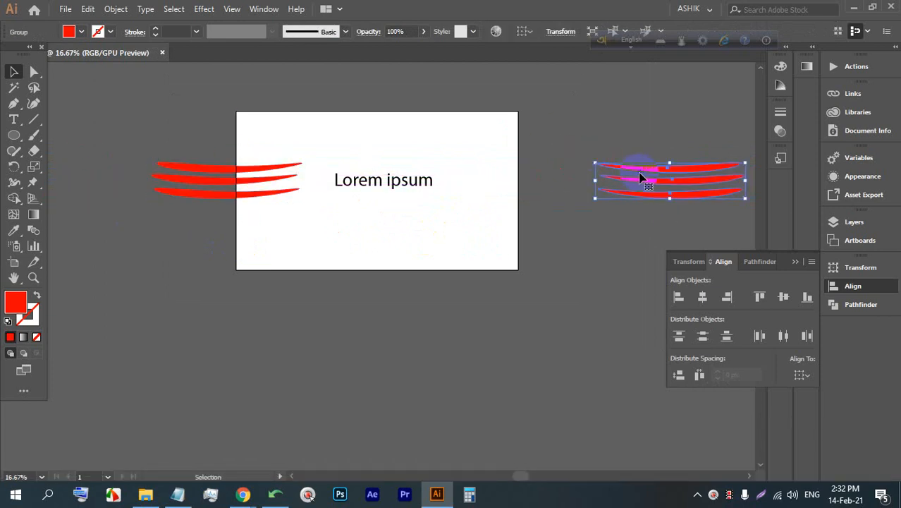
drag(640, 177, 511, 175)
scroll(331, 182, up, 1)
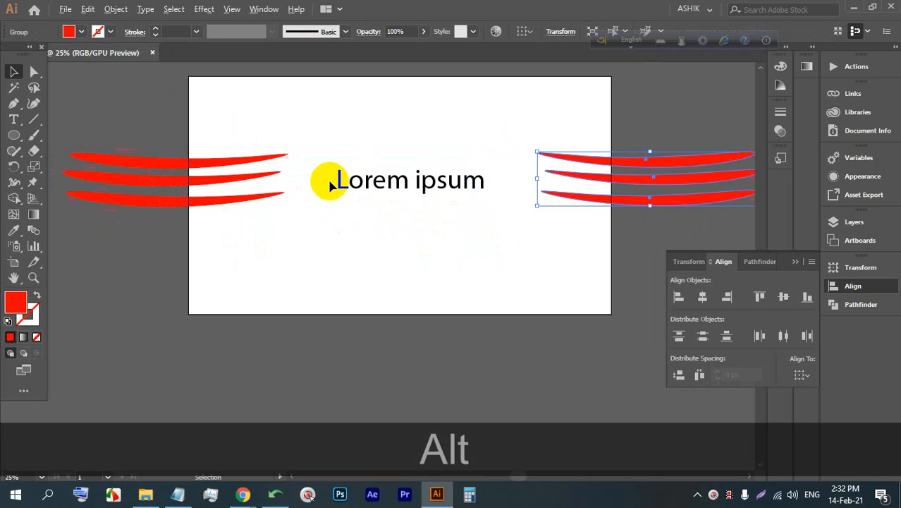
Select the left and right crescent groups and group them into a single object.
click(421, 195)
click(599, 171)
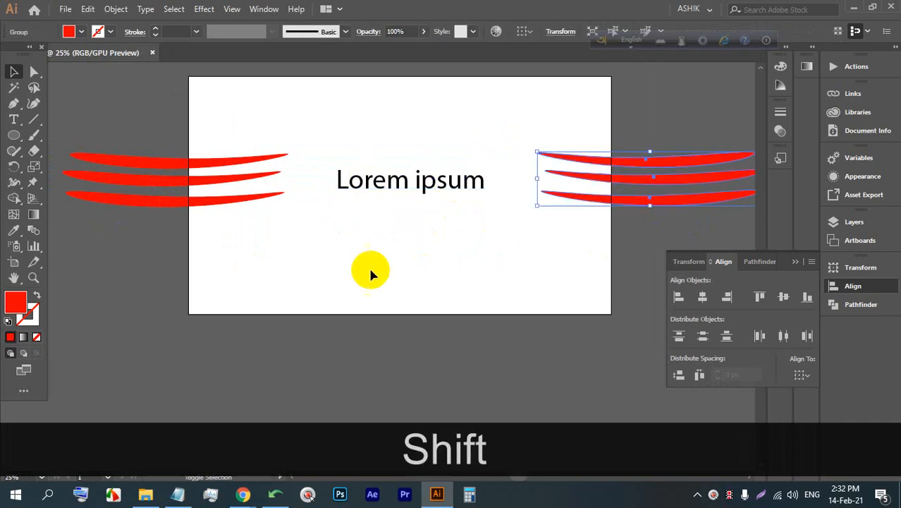
shift+click(173, 149)
click(241, 255)
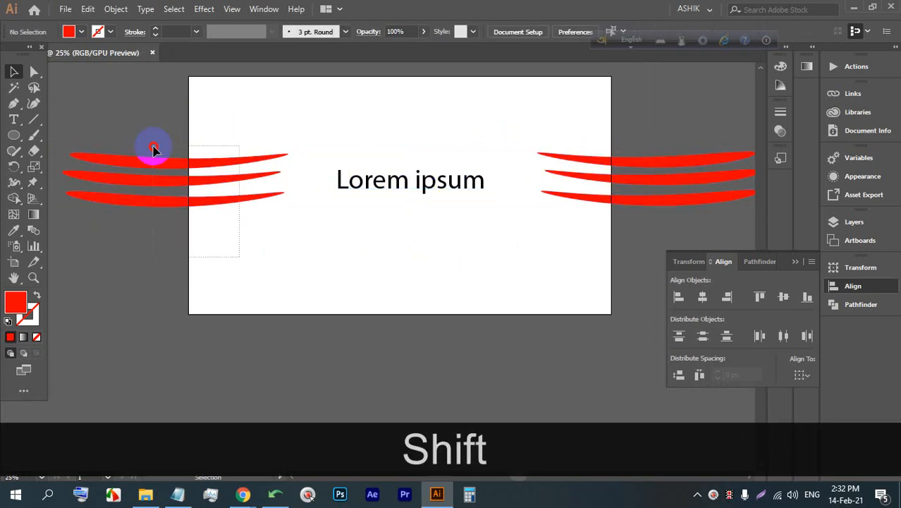
click(155, 149)
shift+click(611, 157)
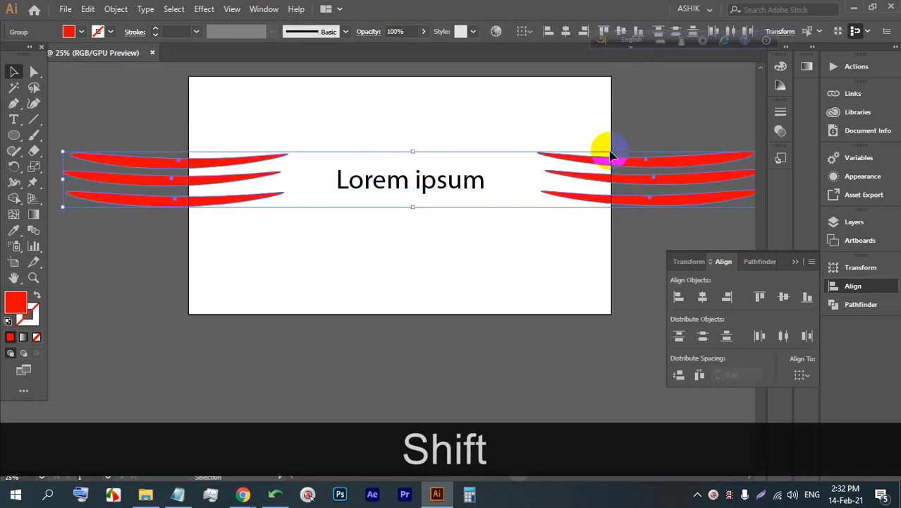
key(shift+ctrl+g)
Move the Lorem ipsum text straight up toward the level of the top crescents.
click(439, 244)
drag(398, 192, 398, 171)
click(414, 186)
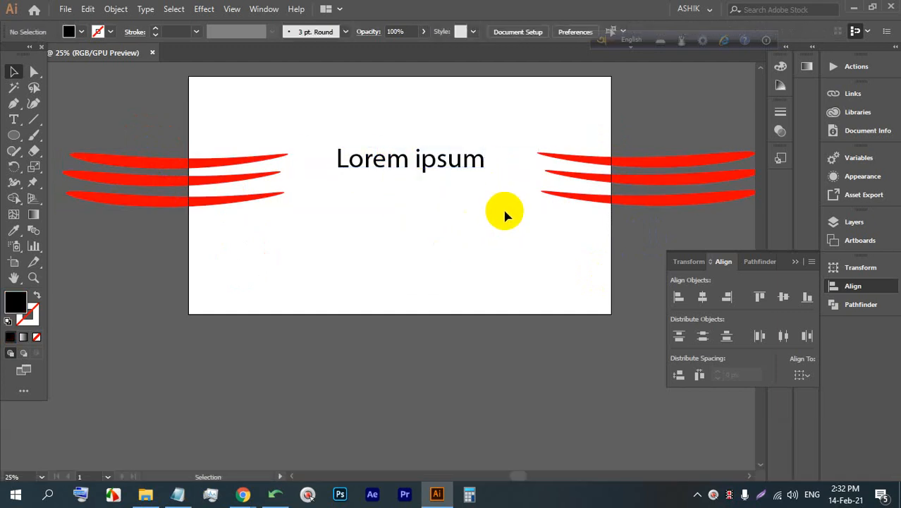
alt+scroll(455, 211, down, 1)
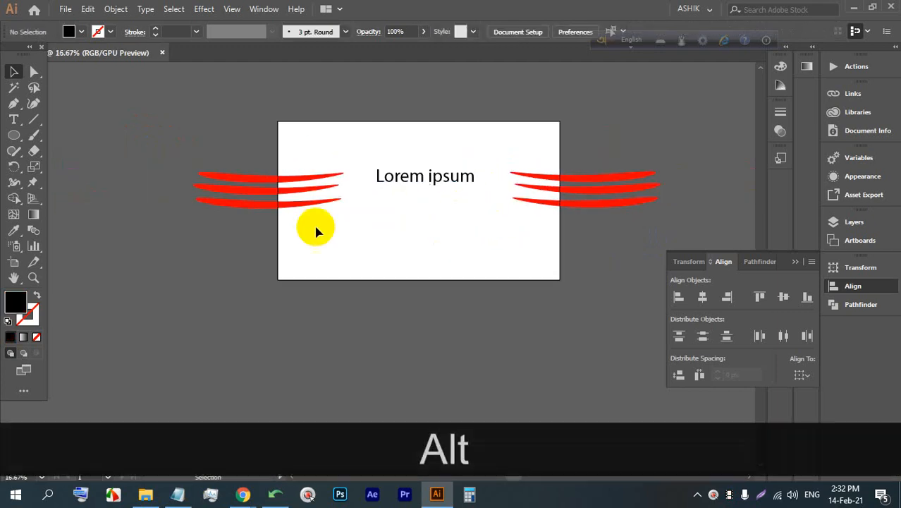
Widen the artboard on both sides until it encloses both sets of crescents.
click(16, 262)
drag(279, 255, 172, 254)
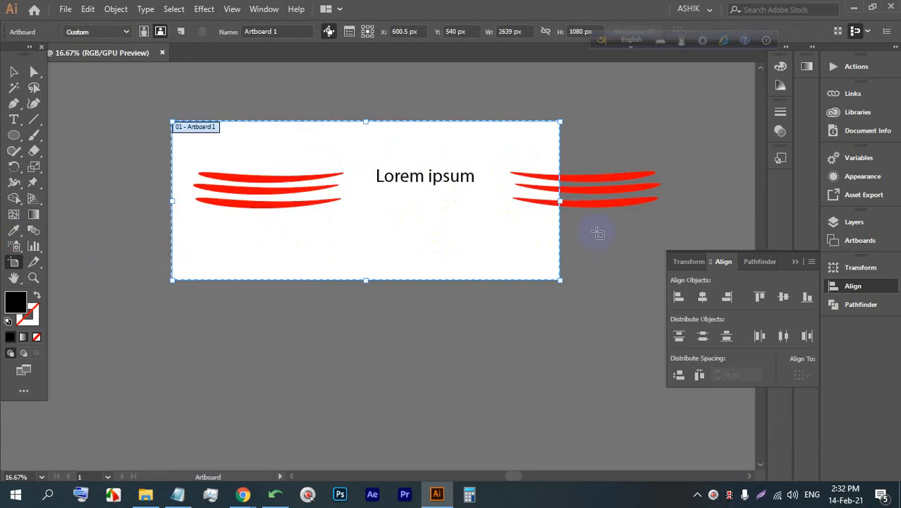
drag(557, 203, 572, 203)
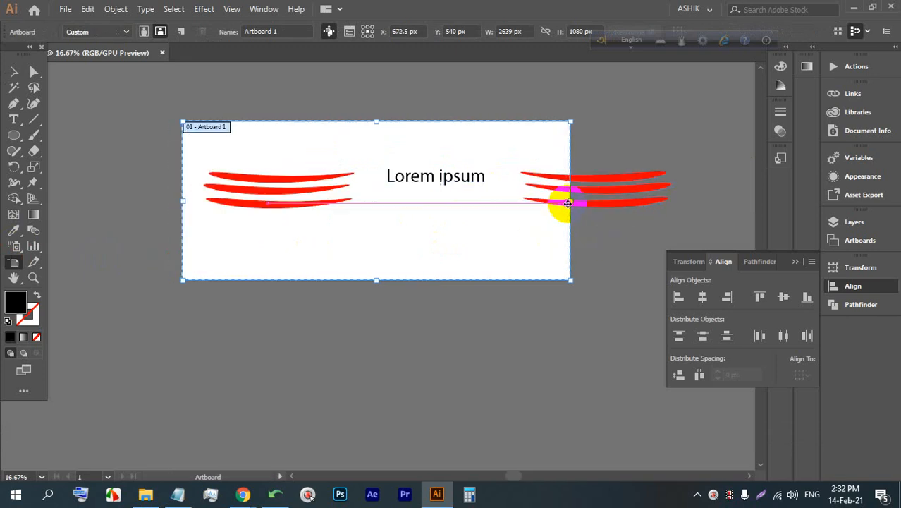
key(ctrl)
drag(658, 203, 683, 203)
click(13, 72)
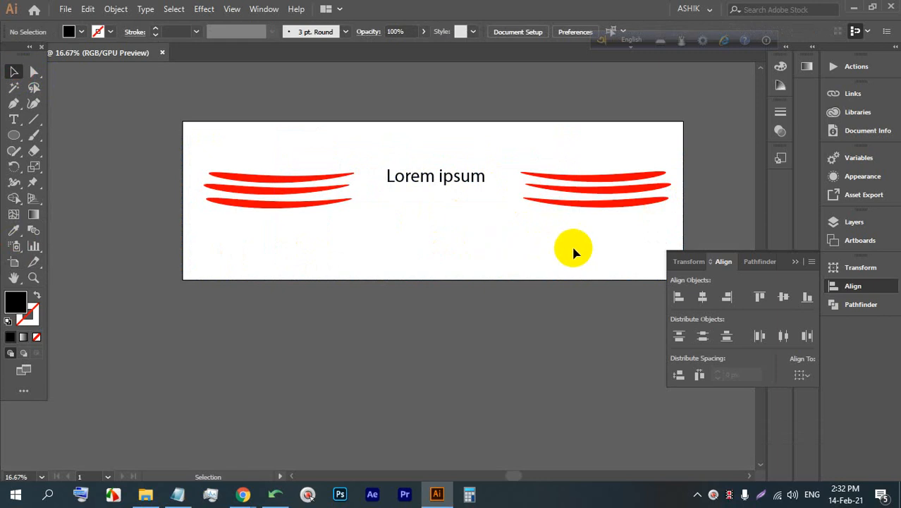
Show the rulers and place horizontal guides along the upper and lower edges of the Lorem ipsum text.
click(536, 195)
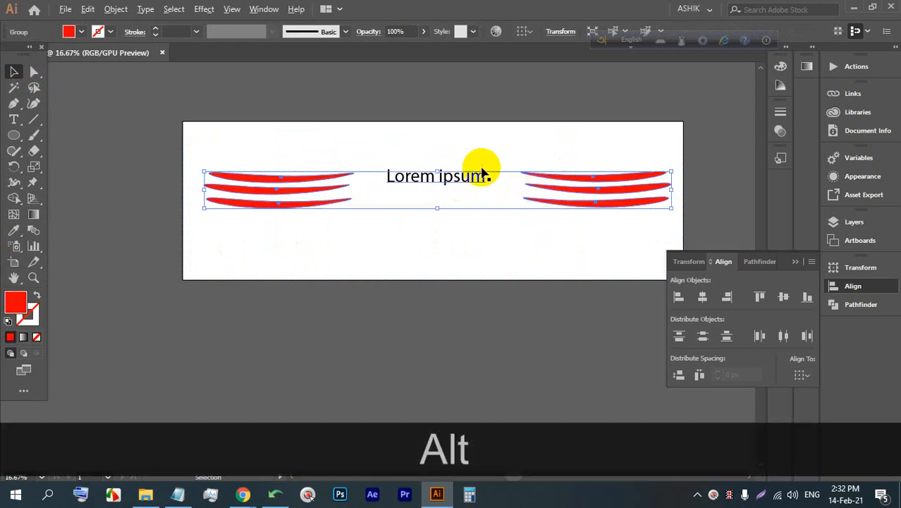
scroll(477, 171, up, 1)
click(413, 135)
click(392, 178)
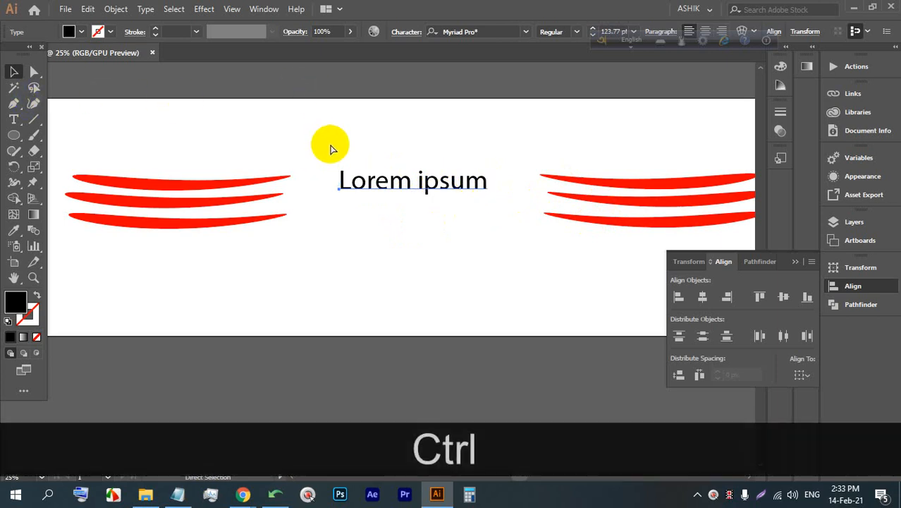
key(ctrl+r)
drag(325, 73, 417, 168)
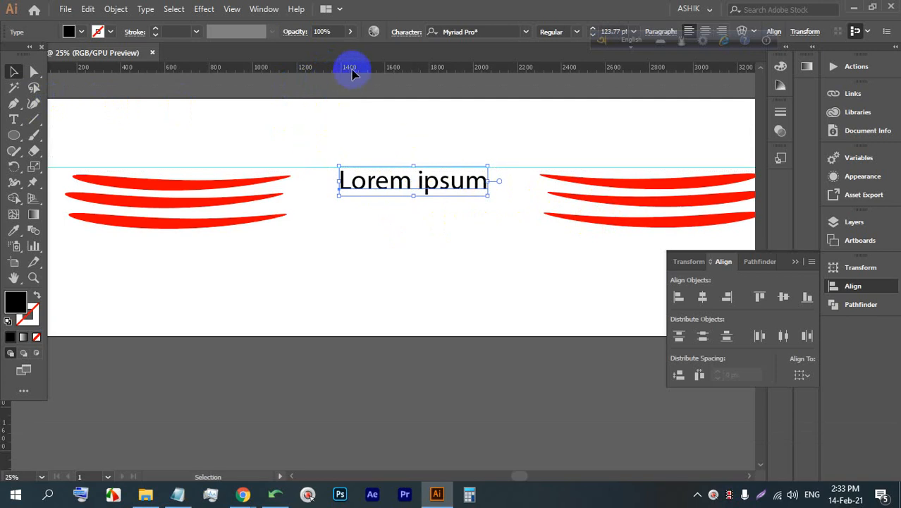
mouse_move(350, 70)
mouse_down()
mouse_move(371, 199)
mouse_move(408, 196)
mouse_up()
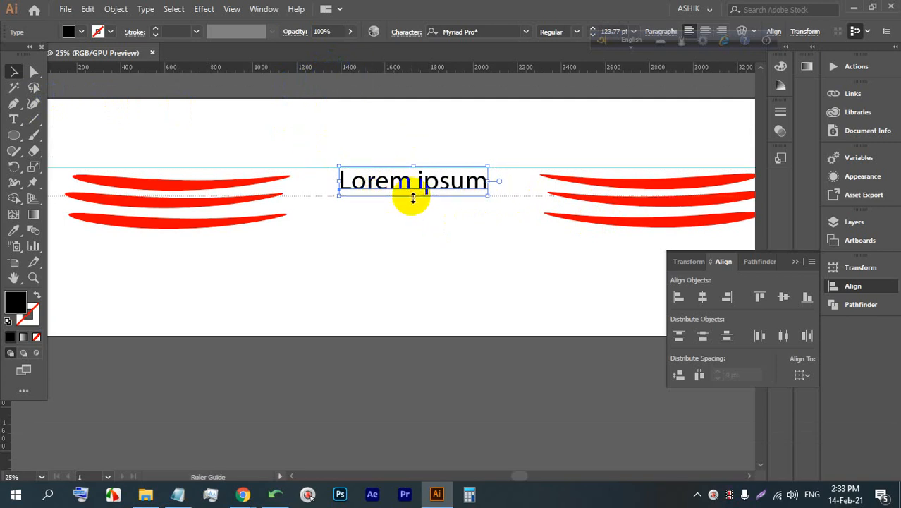
Select the crescent group together with the Lorem ipsum text and align their vertical centres.
click(571, 243)
click(187, 224)
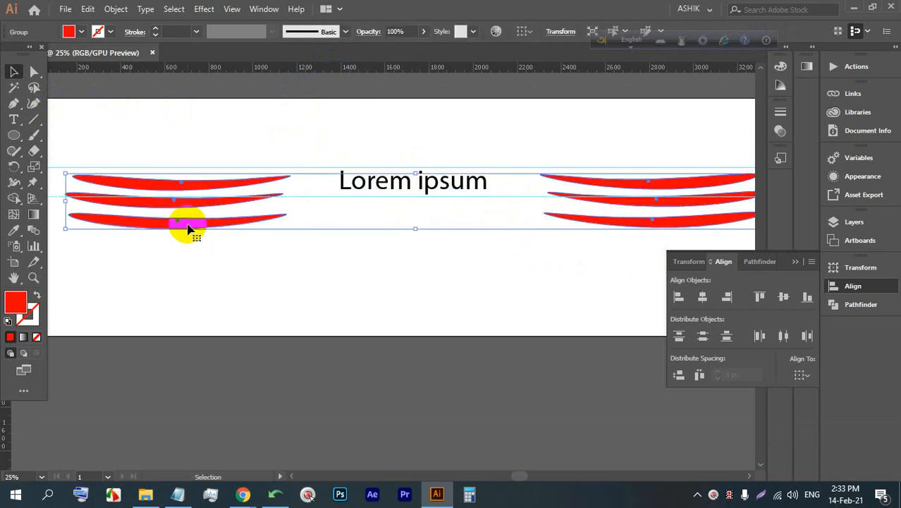
key(Up)
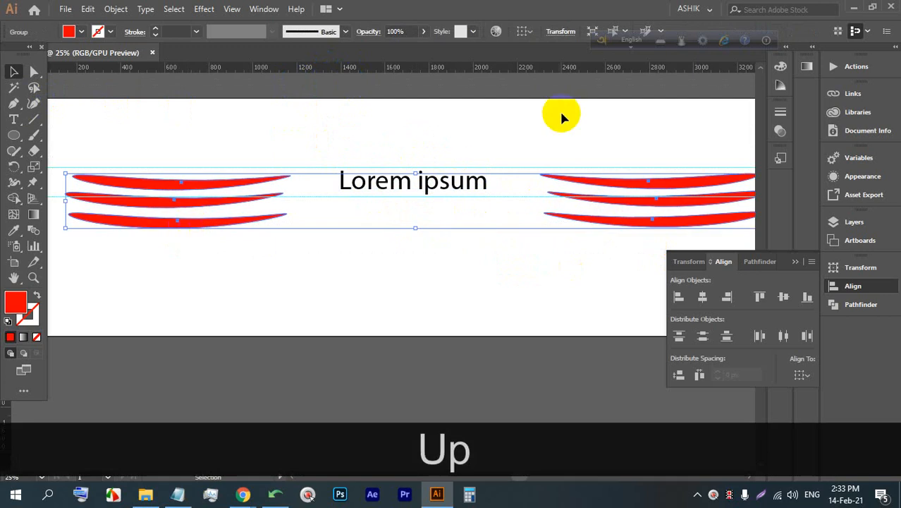
mouse_move(585, 265)
mouse_down()
mouse_move(519, 272)
mouse_move(197, 92)
mouse_up()
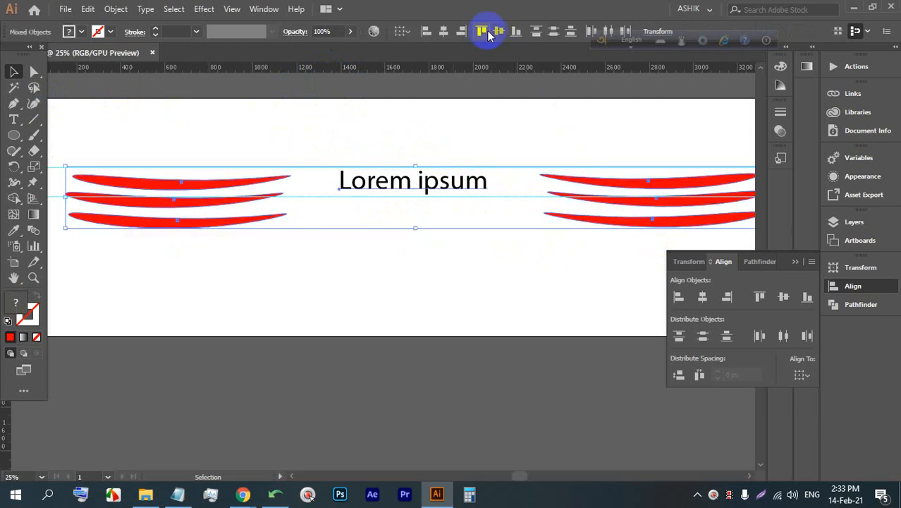
click(496, 31)
Nudge the aligned crescents and text upward until the text sits between the two guides, and deselect them.
key(Up)
key(Up)
key(Up)
key(Up)
key(Up)
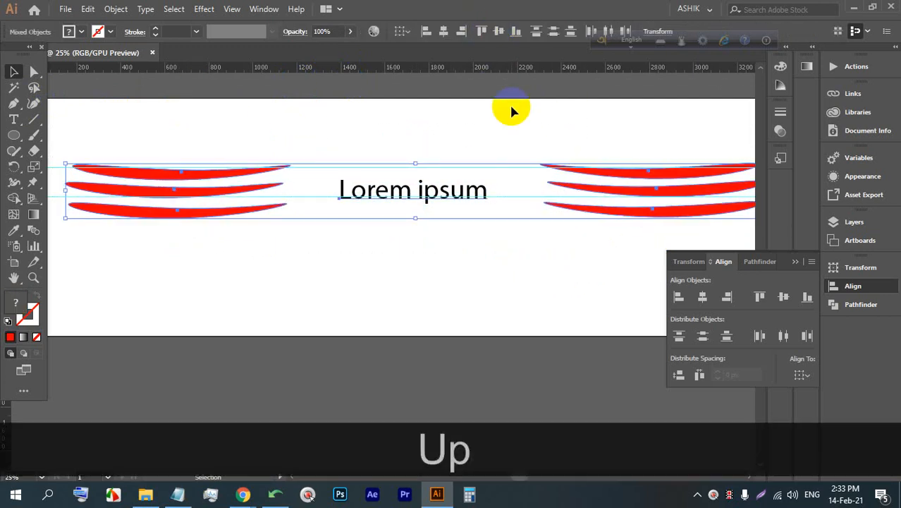
key(Up)
key(Up)
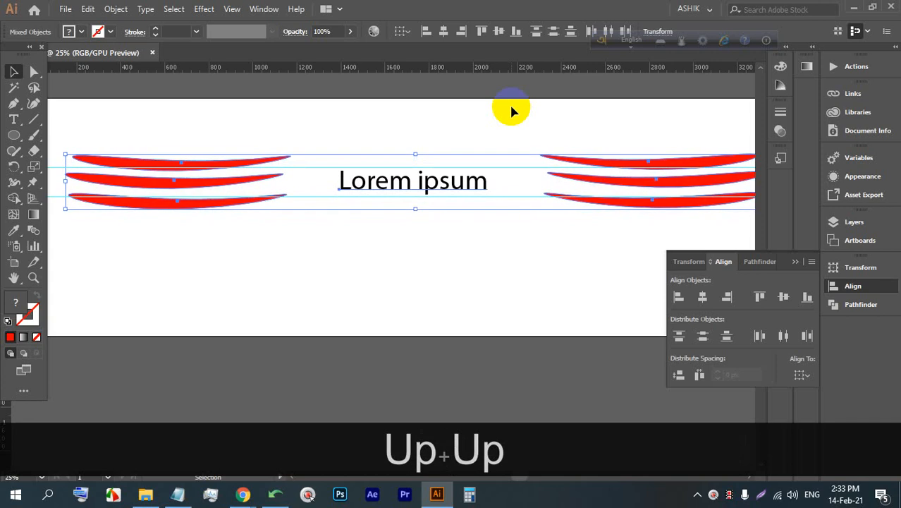
click(479, 127)
scroll(479, 129, down, 3)
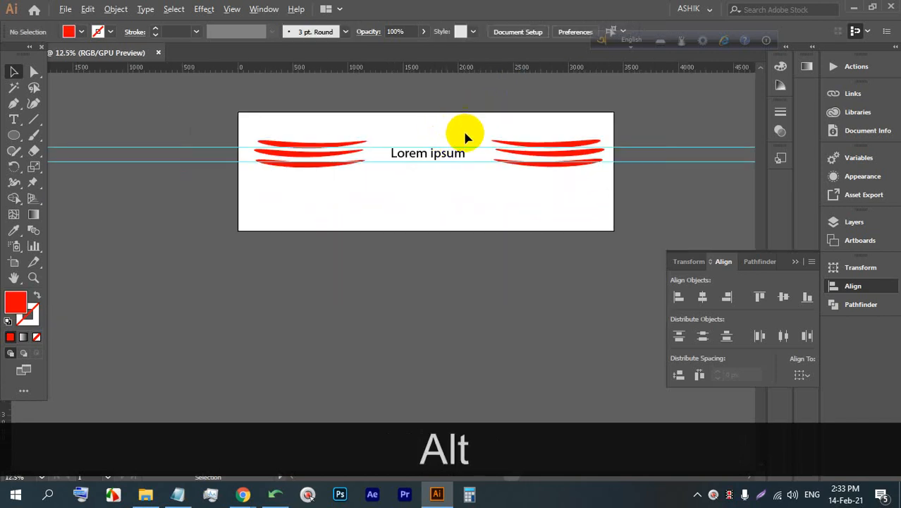
scroll(464, 137, up, 3)
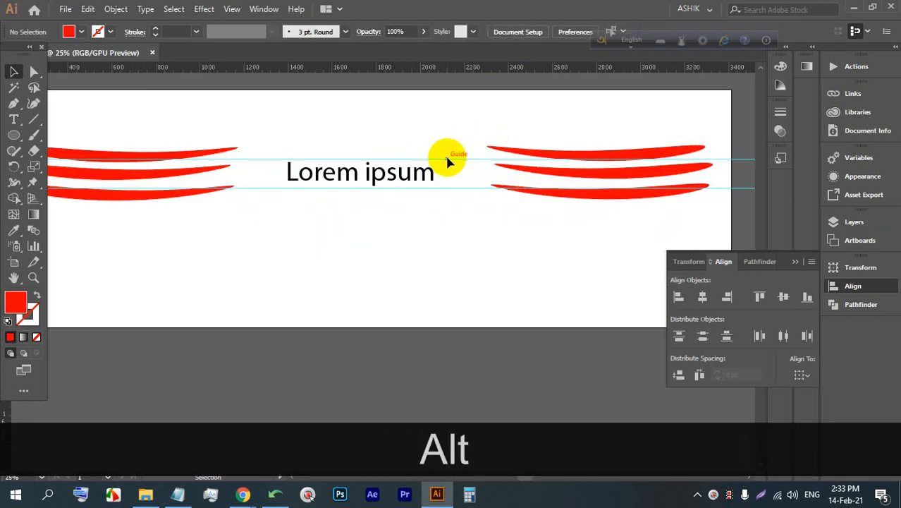
right_click(446, 158)
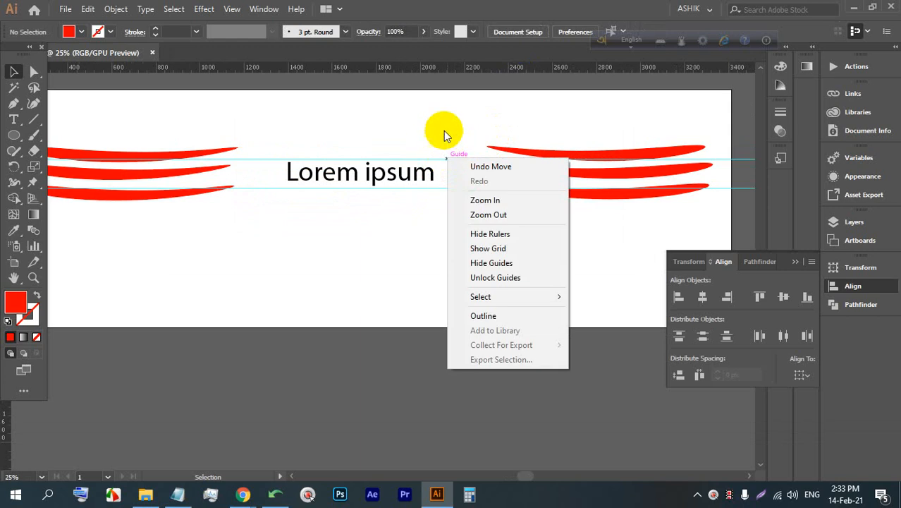
click(443, 128)
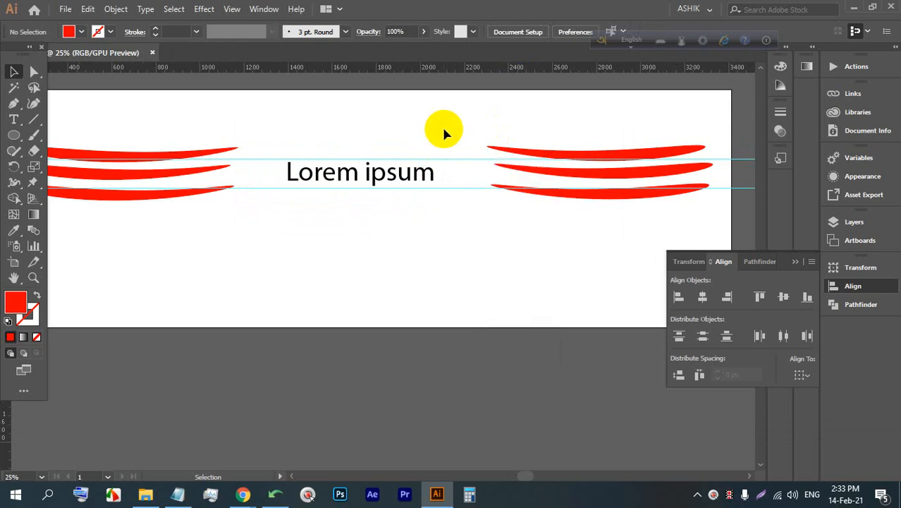
Select the text and the crescent group and set the alignment reference to Key Object, with the text as key.
click(416, 177)
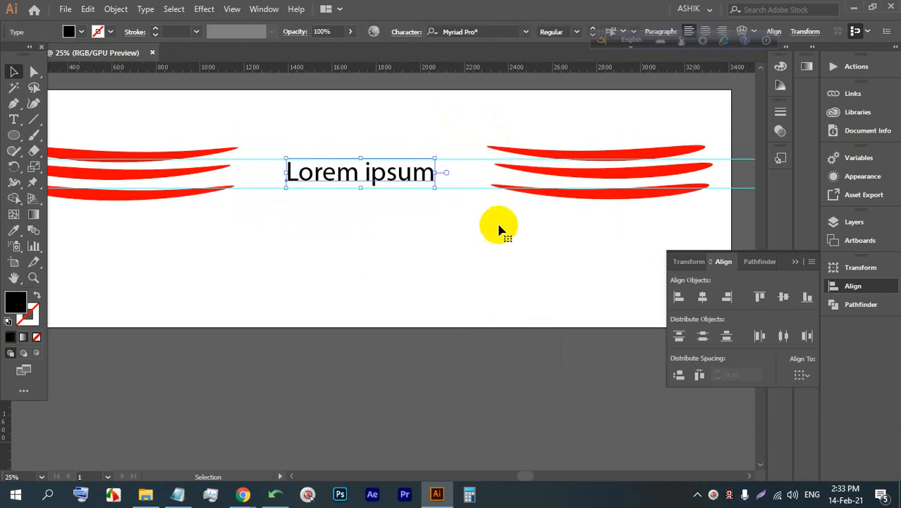
drag(571, 245, 163, 111)
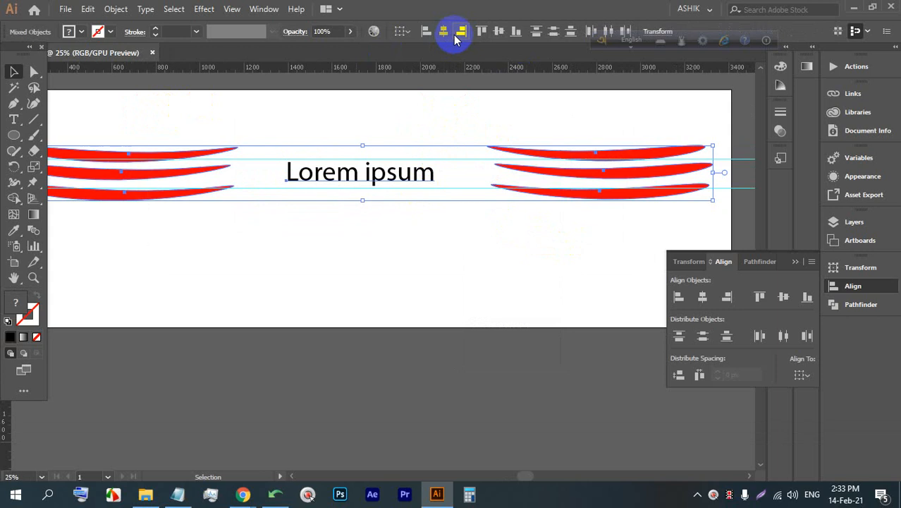
click(405, 32)
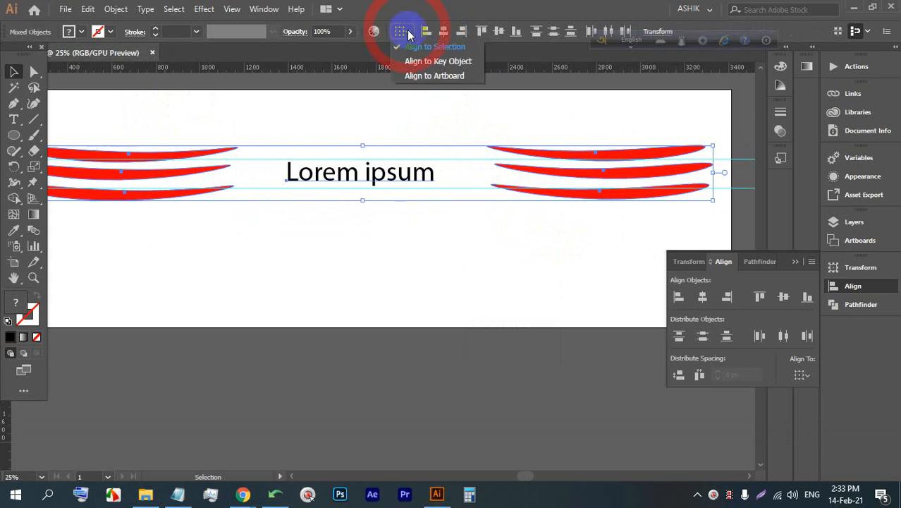
click(425, 63)
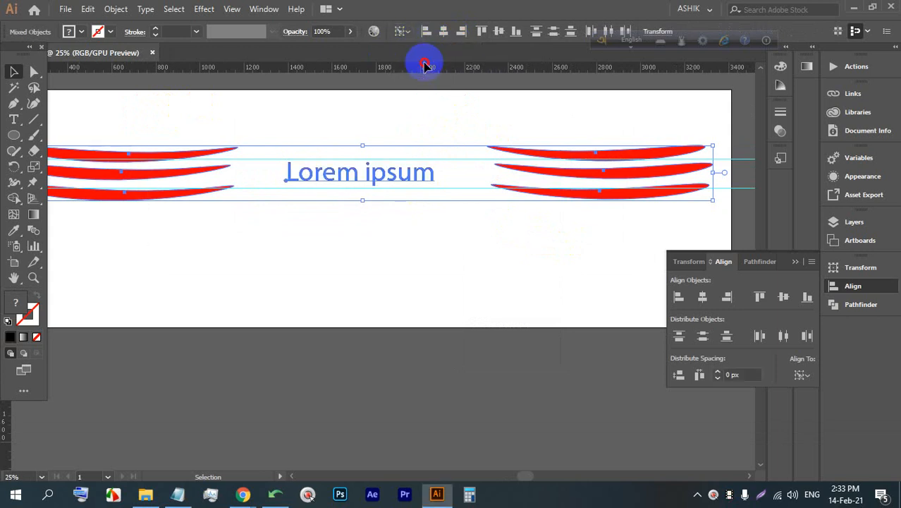
Move the Lorem ipsum text below the crescents, then align the crescent group's vertical centre to the text as key object.
click(430, 104)
drag(373, 169, 366, 229)
click(513, 257)
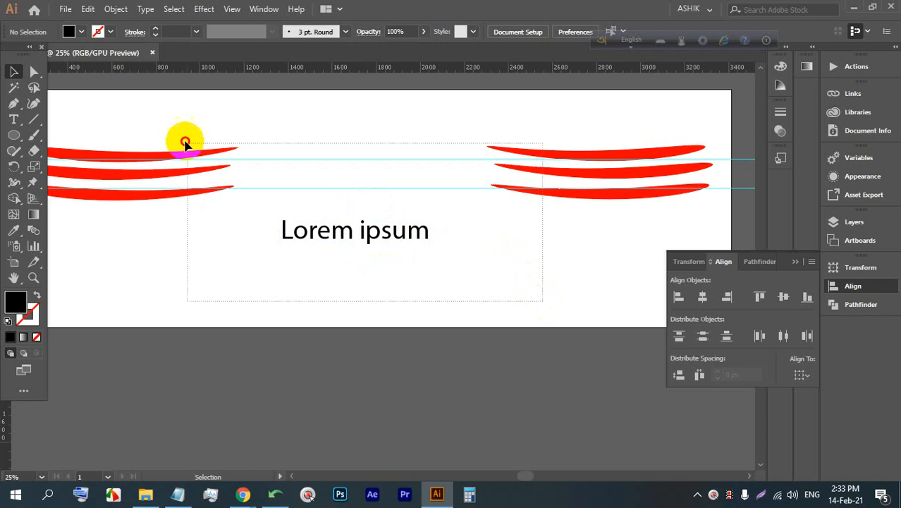
key(ctrl+a)
click(403, 31)
click(419, 62)
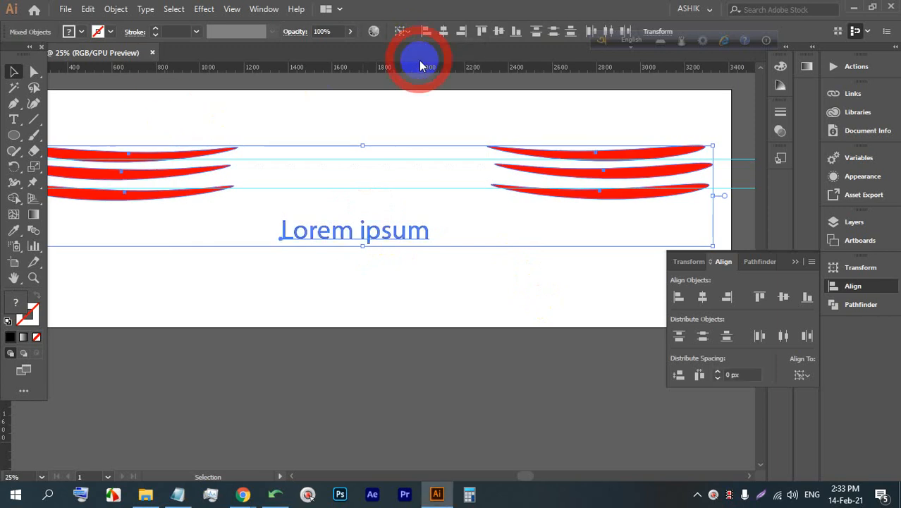
click(499, 32)
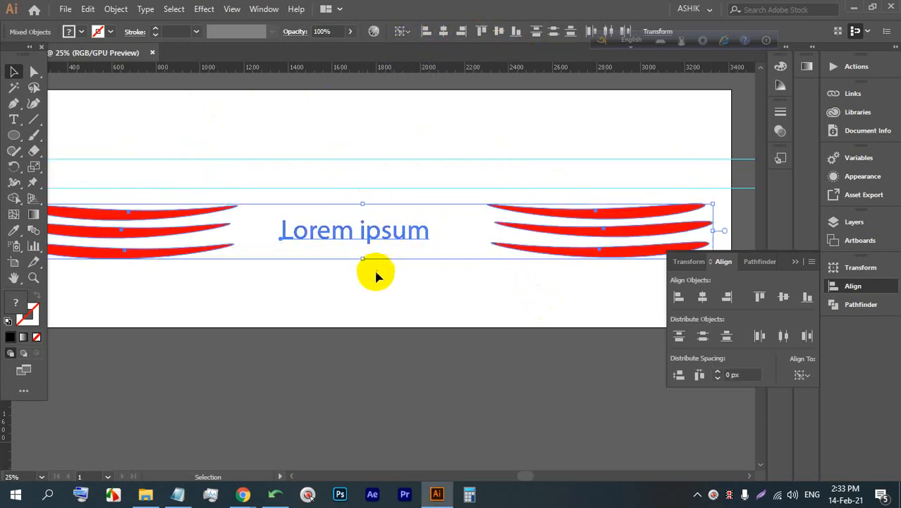
click(399, 277)
Hide the guides and move the Lorem ipsum text upward to just above the level of the crescents.
right_click(404, 126)
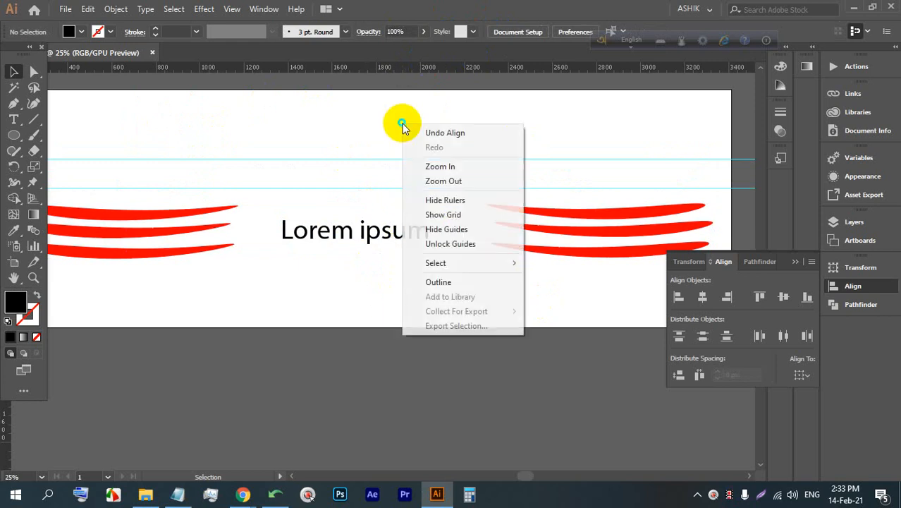
click(455, 230)
drag(346, 235, 356, 189)
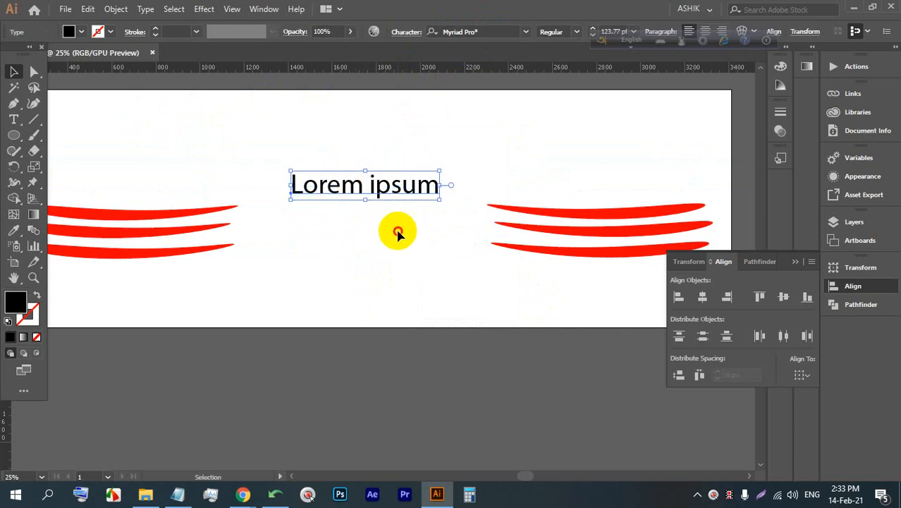
click(397, 230)
click(346, 187)
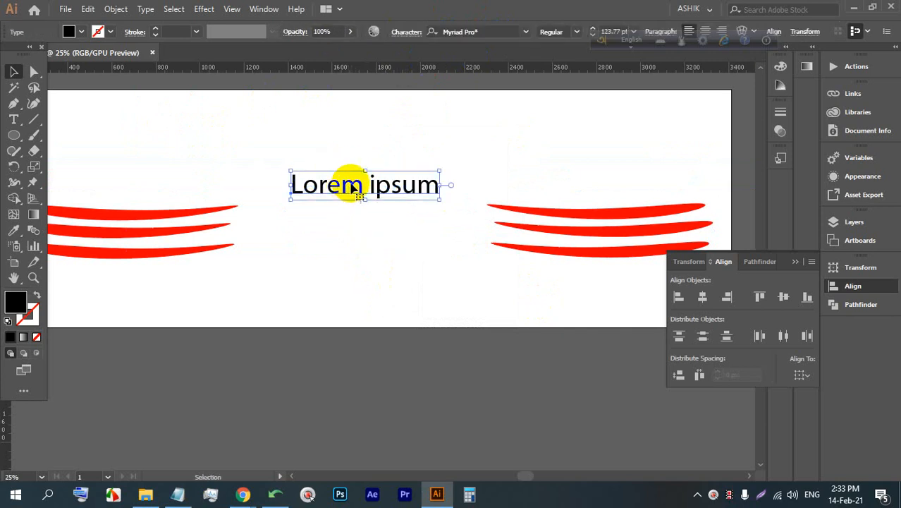
drag(623, 42, 590, 12)
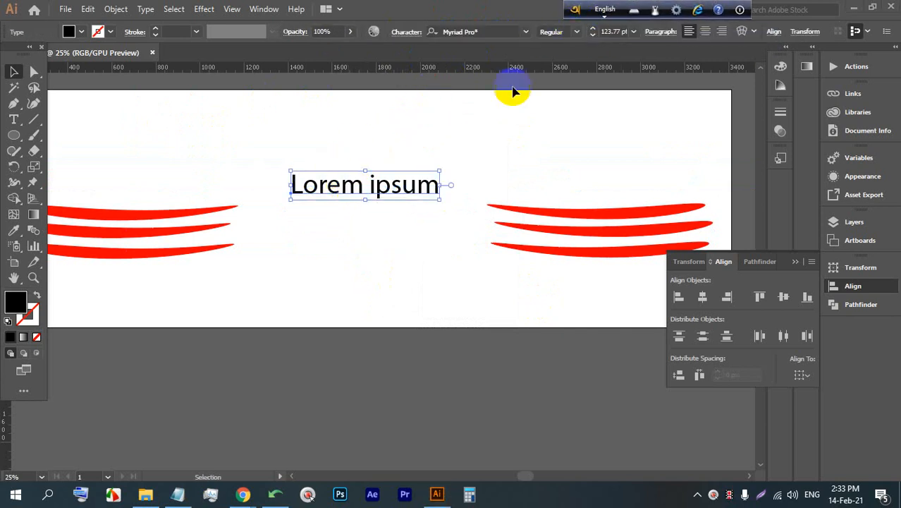
Select the raised text with the crescent group and align their vertical centres using the text as key object.
click(438, 256)
drag(528, 304, 233, 143)
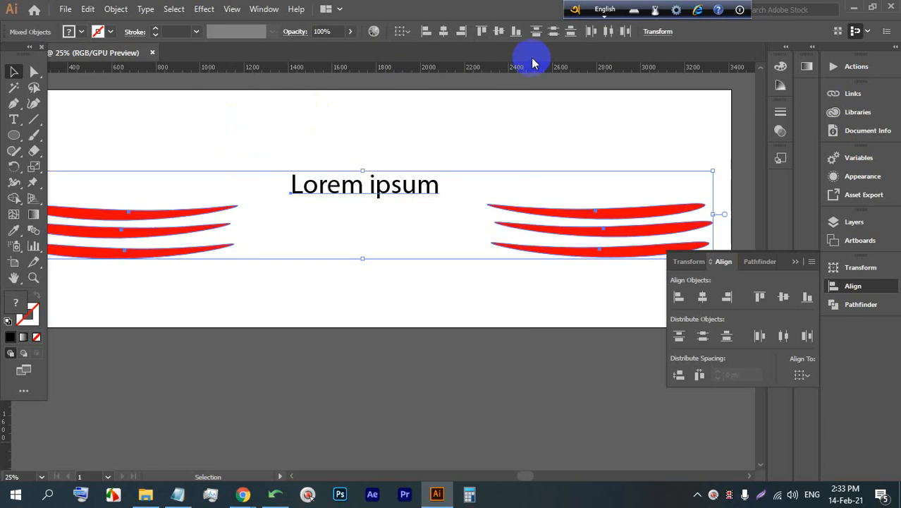
click(402, 31)
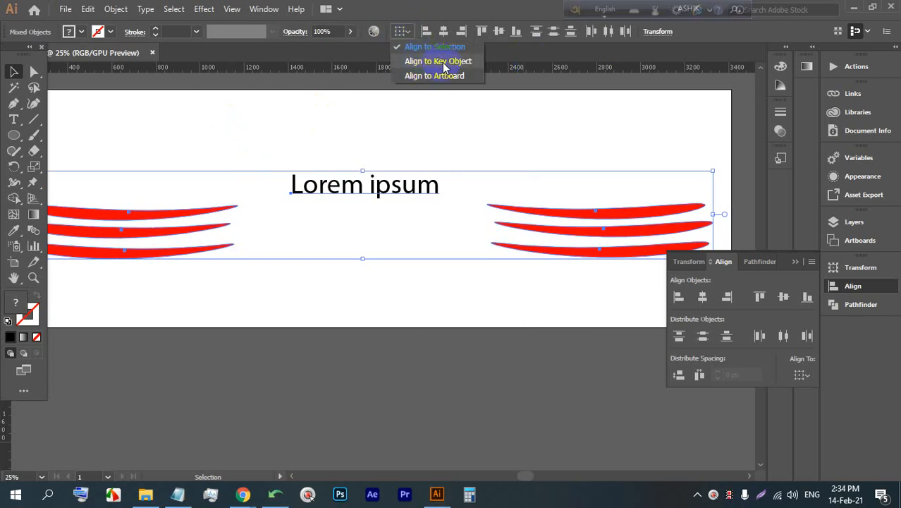
click(441, 62)
click(498, 31)
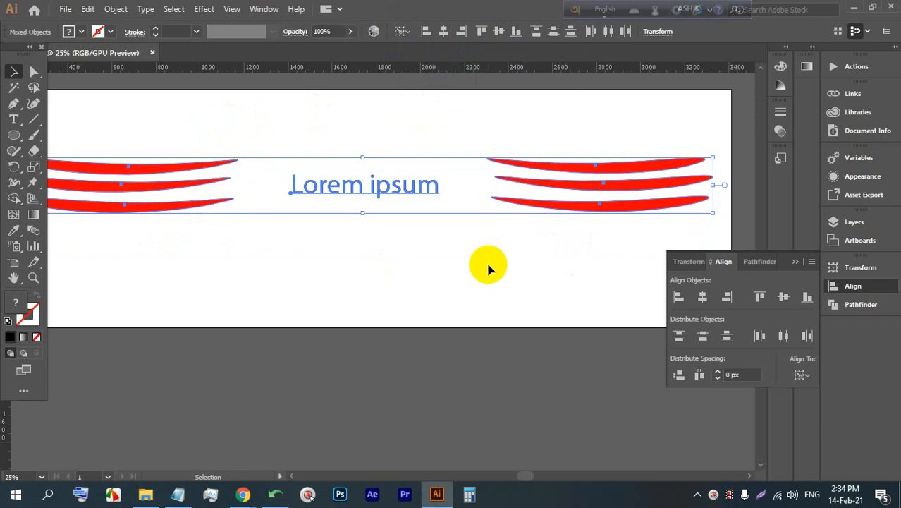
click(439, 244)
drag(556, 249, 212, 115)
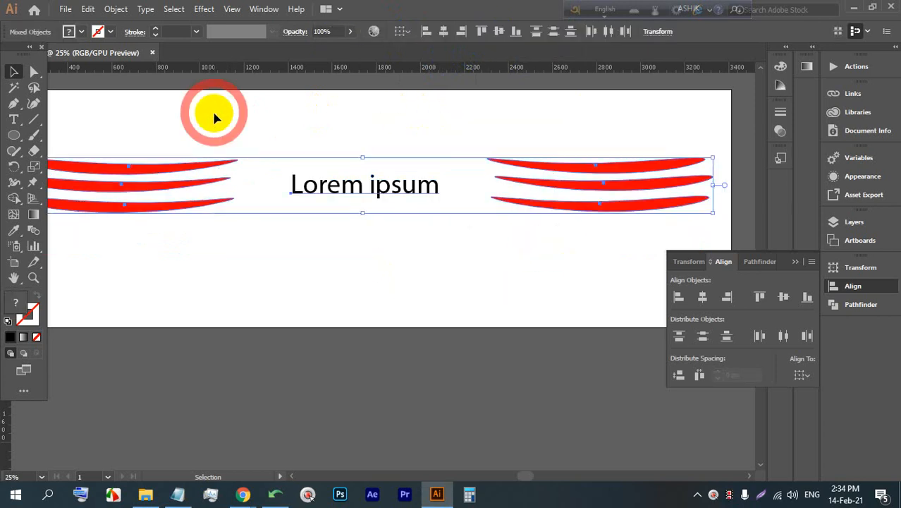
click(377, 111)
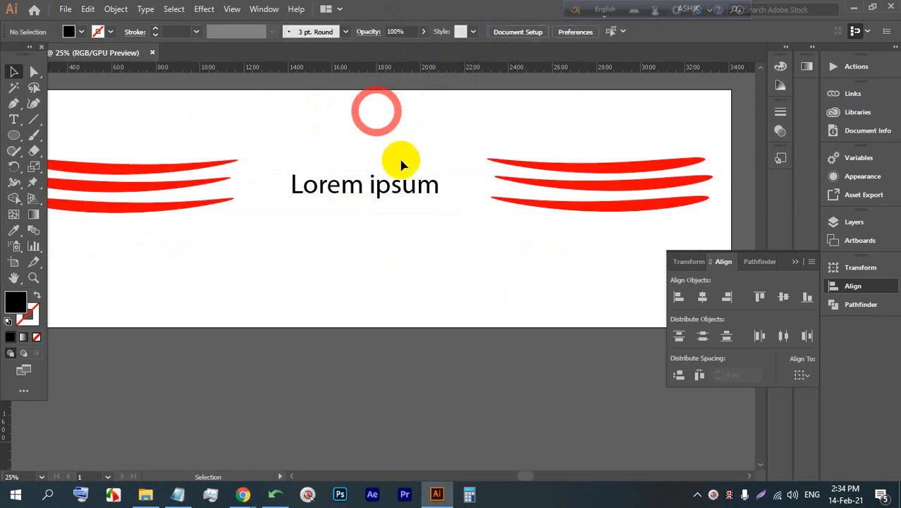
click(530, 181)
click(384, 210)
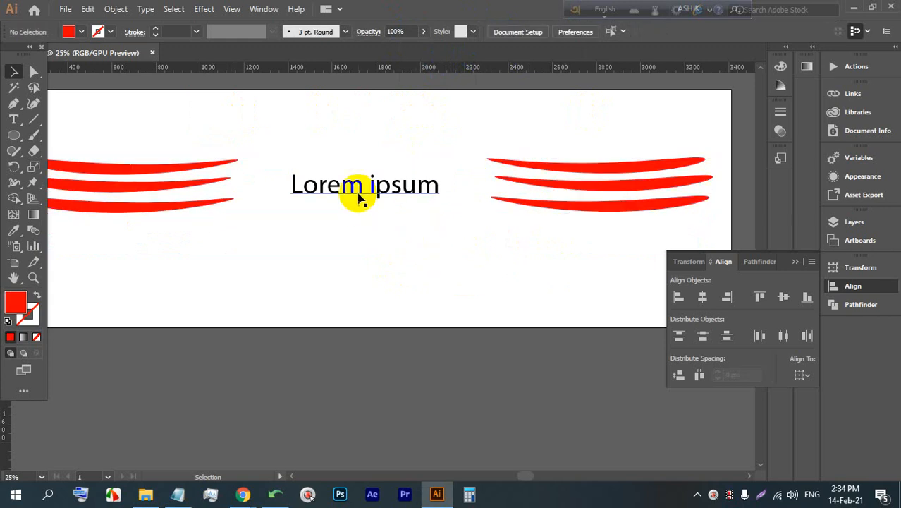
Move the text straight down near the artboard's lower edge and vertically centre the crescent group on it as key object.
drag(356, 189, 356, 261)
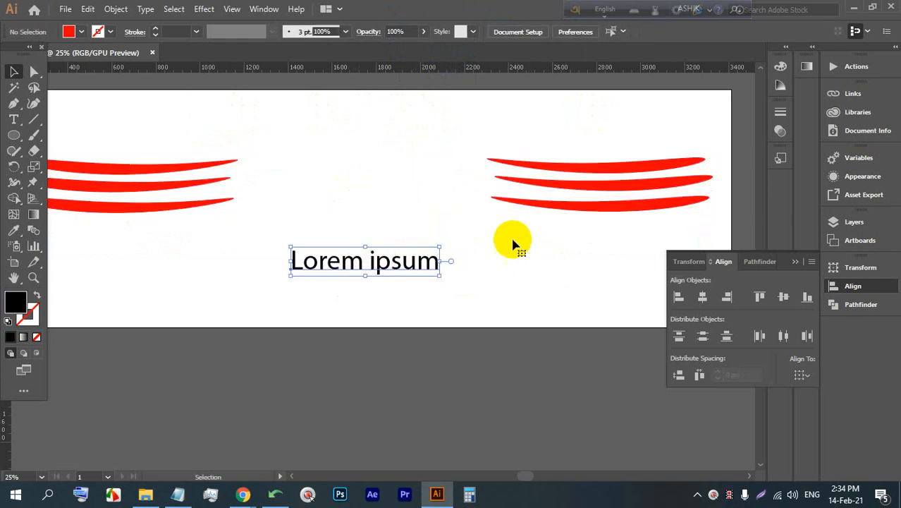
click(543, 296)
drag(544, 296, 127, 135)
click(399, 31)
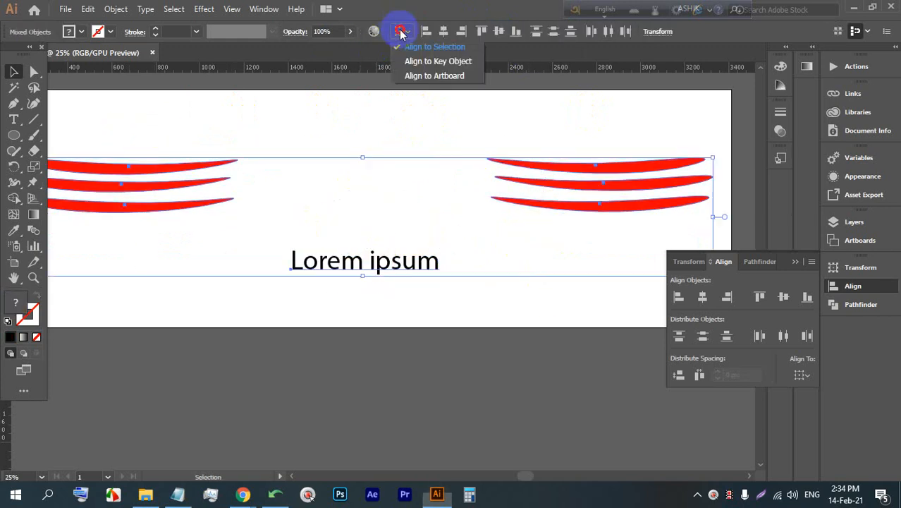
click(421, 62)
click(499, 31)
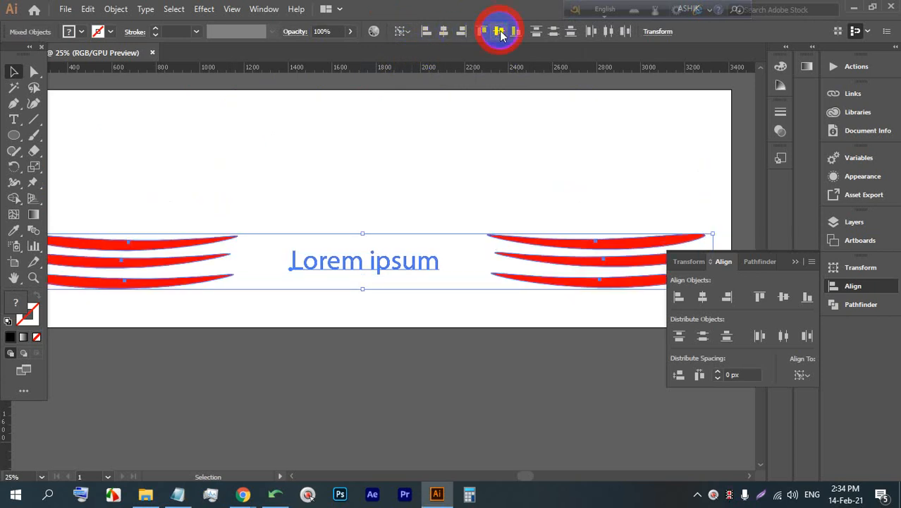
click(467, 189)
Move the crescent group up and slightly right, then vertically centre it back on the text as key object.
drag(520, 238, 533, 155)
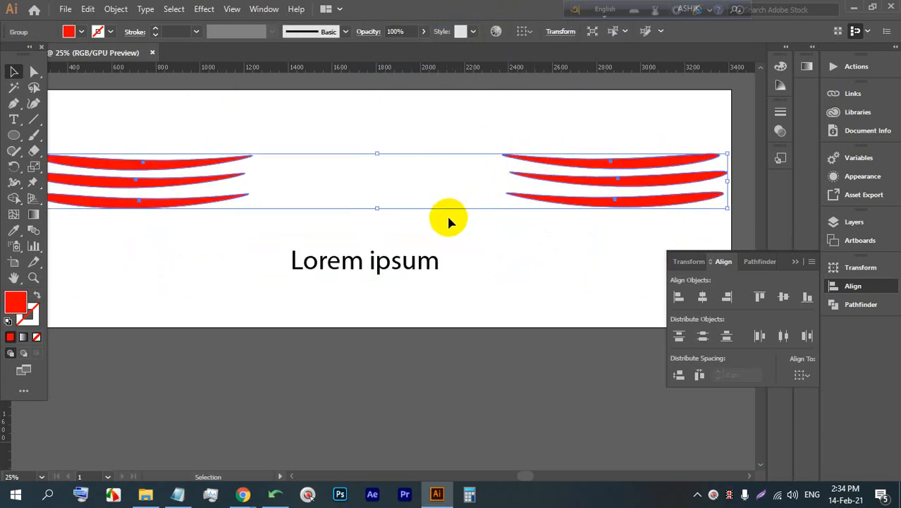
shift+click(407, 266)
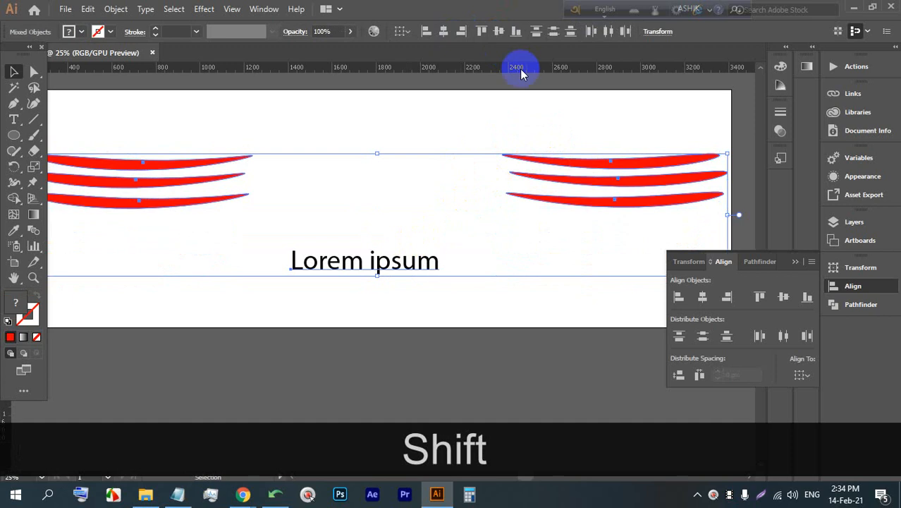
click(402, 30)
click(426, 62)
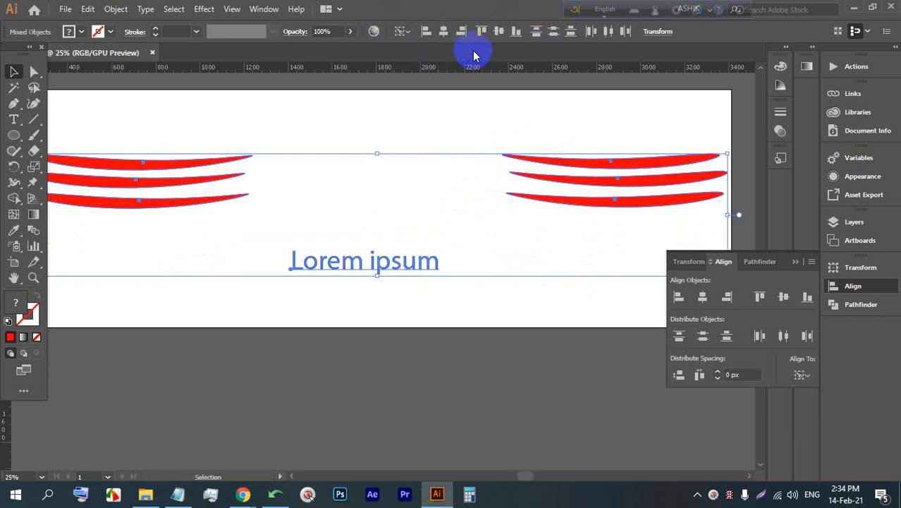
click(498, 31)
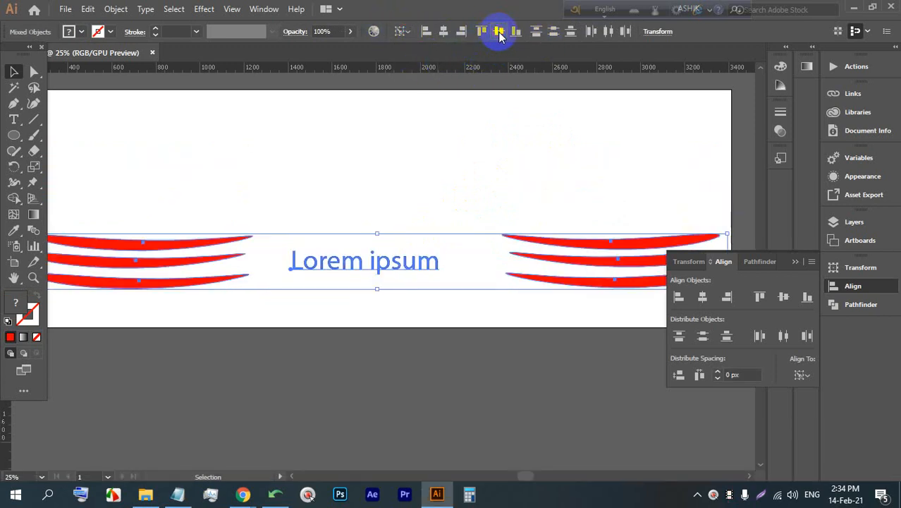
click(486, 136)
Move the text to the upper part of the artboard and bring the crescents to its vertical centre with Align to Key Object.
drag(395, 258, 411, 161)
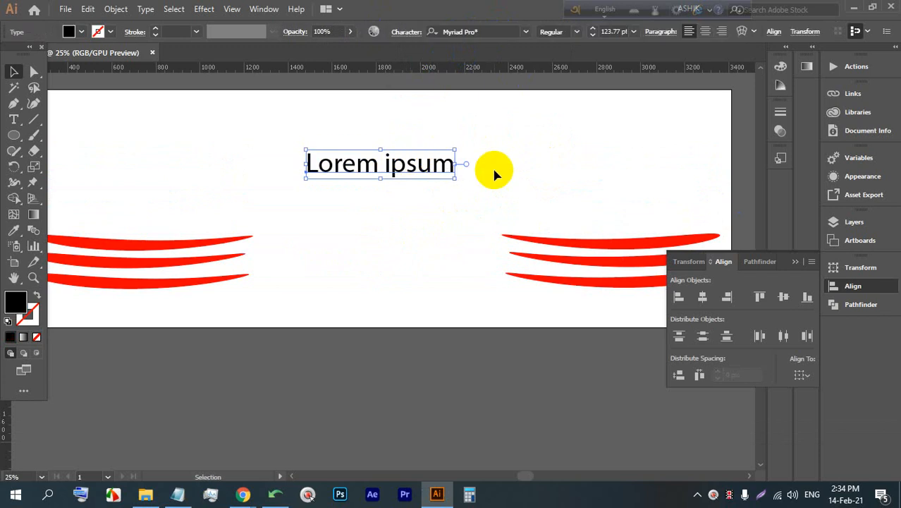
click(464, 189)
click(415, 165)
click(474, 306)
drag(513, 312, 226, 103)
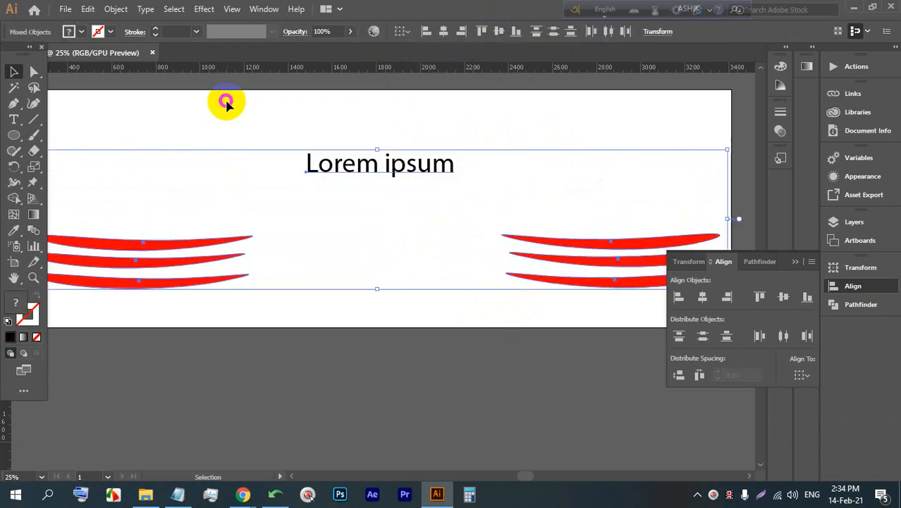
click(402, 31)
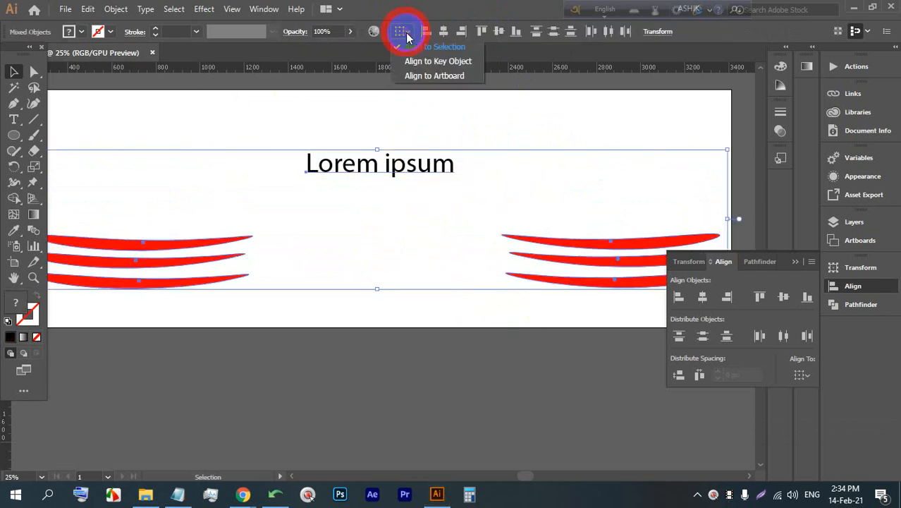
click(452, 62)
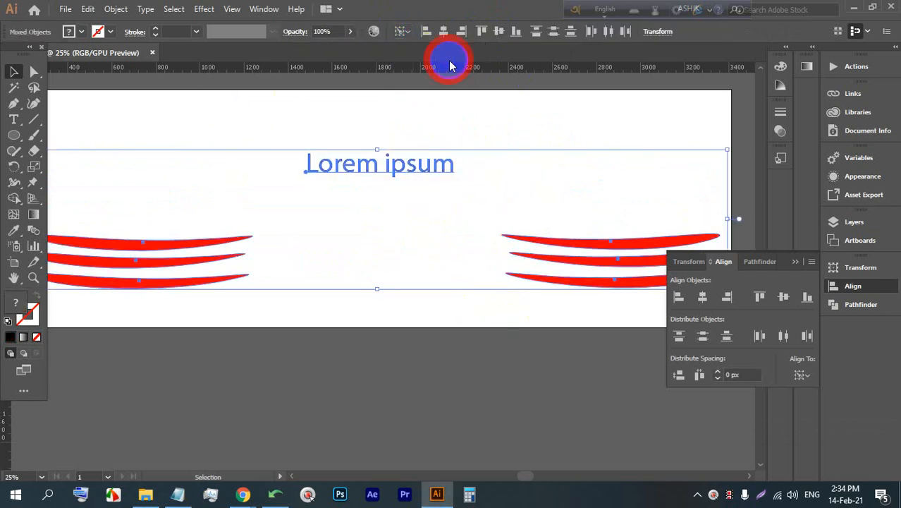
click(499, 31)
click(477, 211)
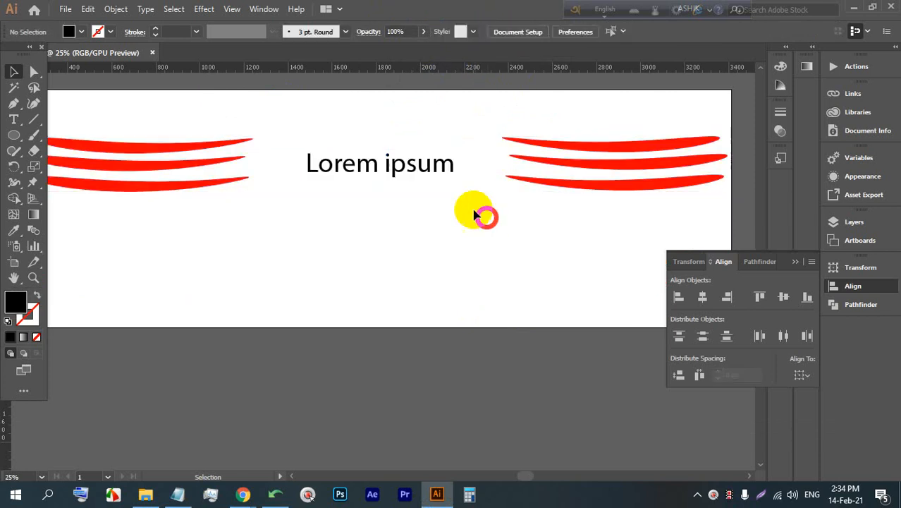
Lower the Lorem ipsum text slightly and place a copy of it below the right-hand crescents.
drag(422, 165, 425, 184)
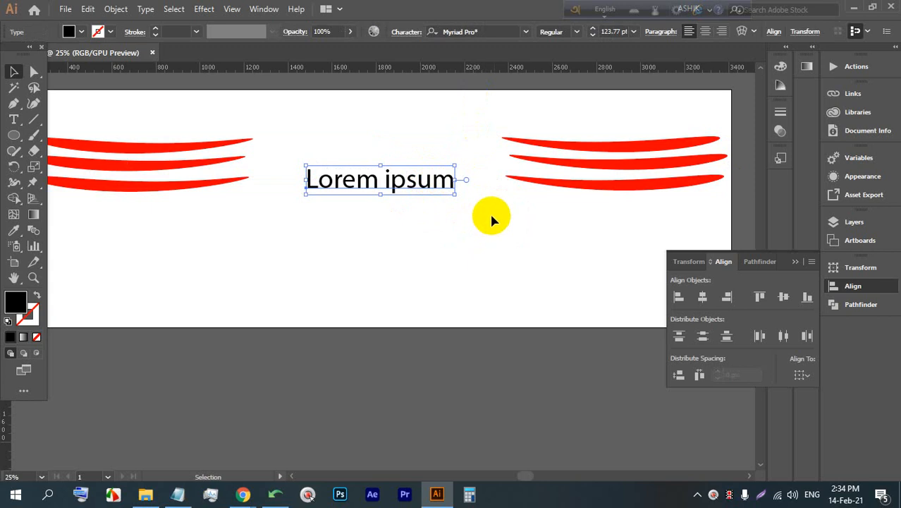
click(549, 185)
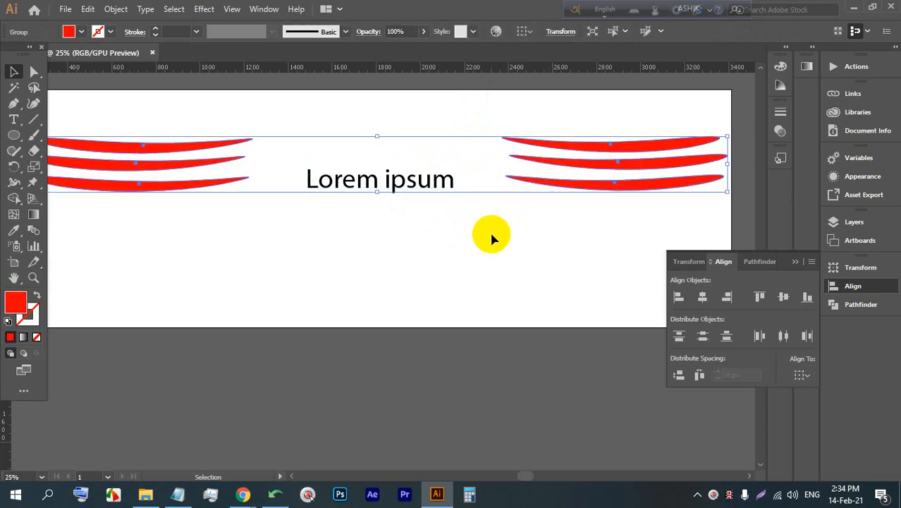
click(454, 203)
click(409, 180)
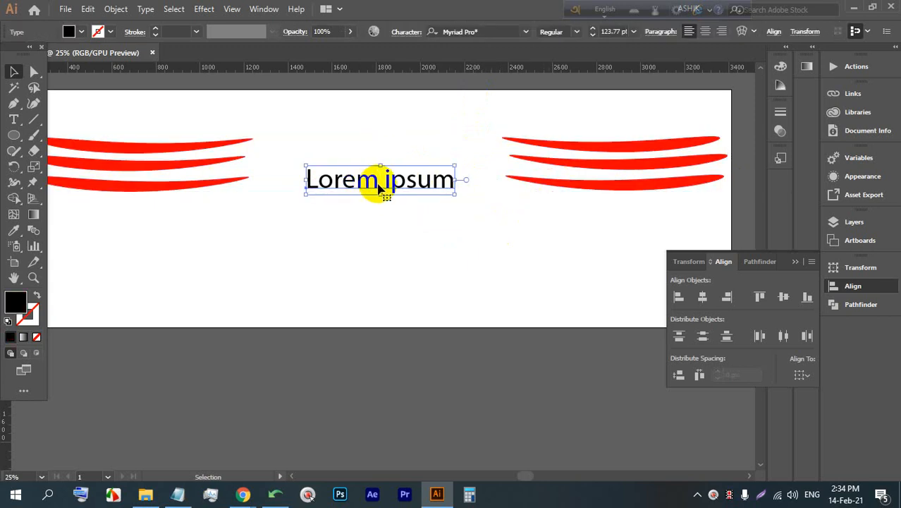
drag(360, 198, 513, 289)
Select both Lorem ipsum texts and look at the alignment options offered for a text-only selection.
click(450, 306)
drag(495, 319, 356, 178)
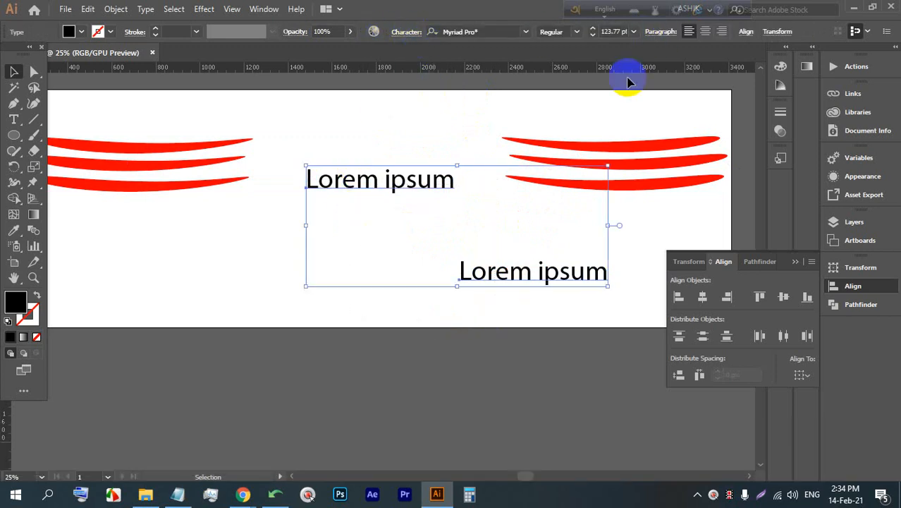
drag(308, 129, 483, 317)
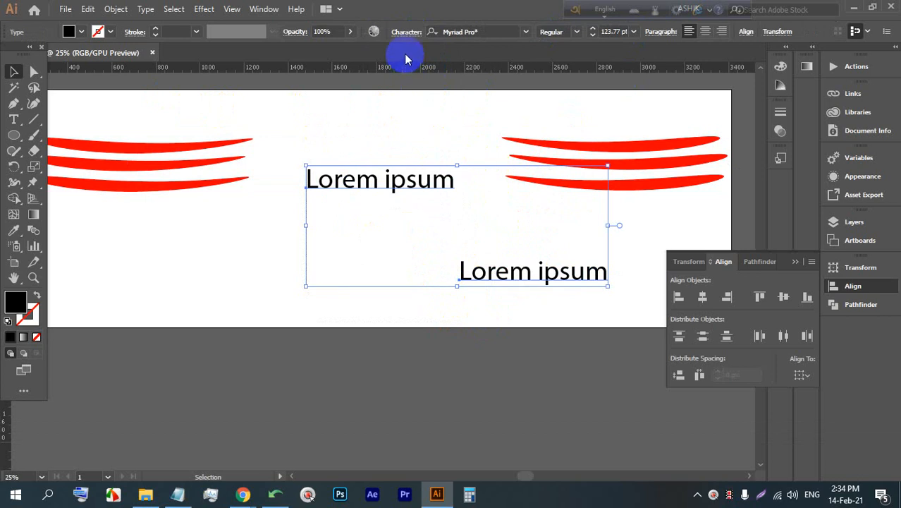
click(746, 32)
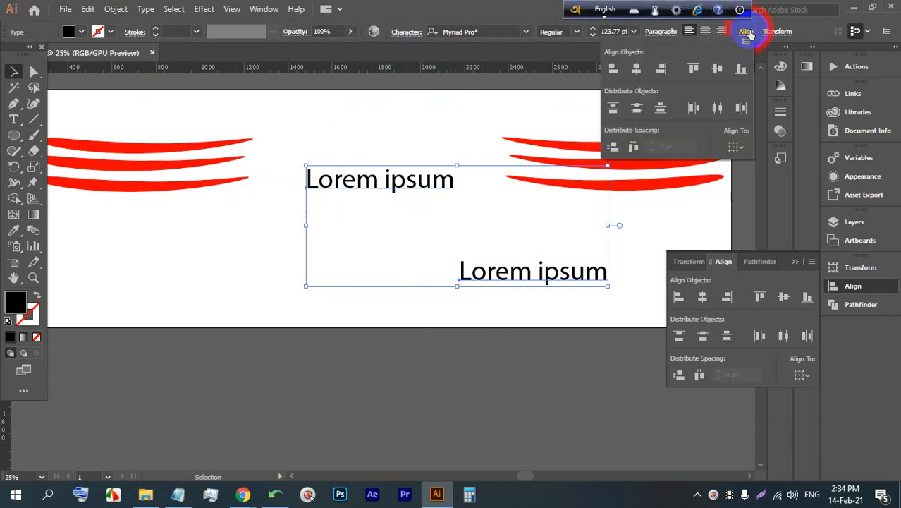
click(397, 131)
click(311, 92)
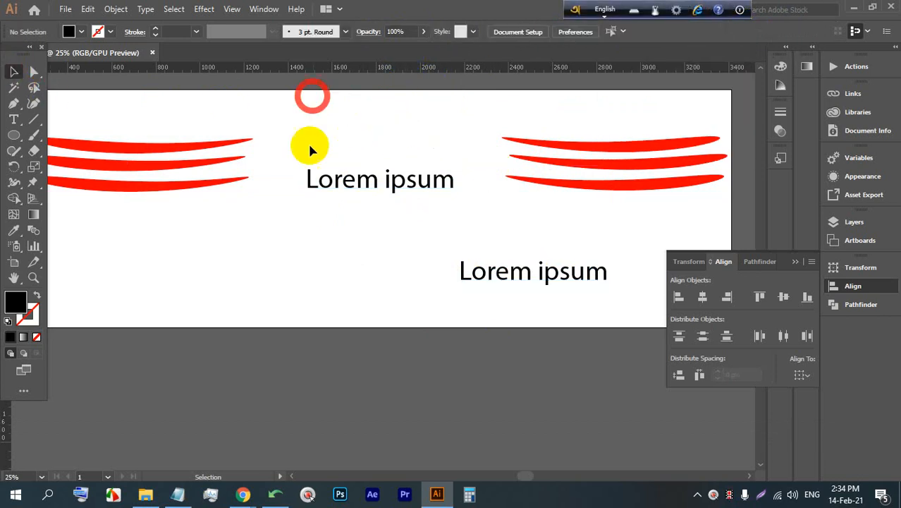
Move both Lorem ipsum texts down together, placing the original near the artboard's lower edge and the copy outside it.
drag(307, 155, 479, 311)
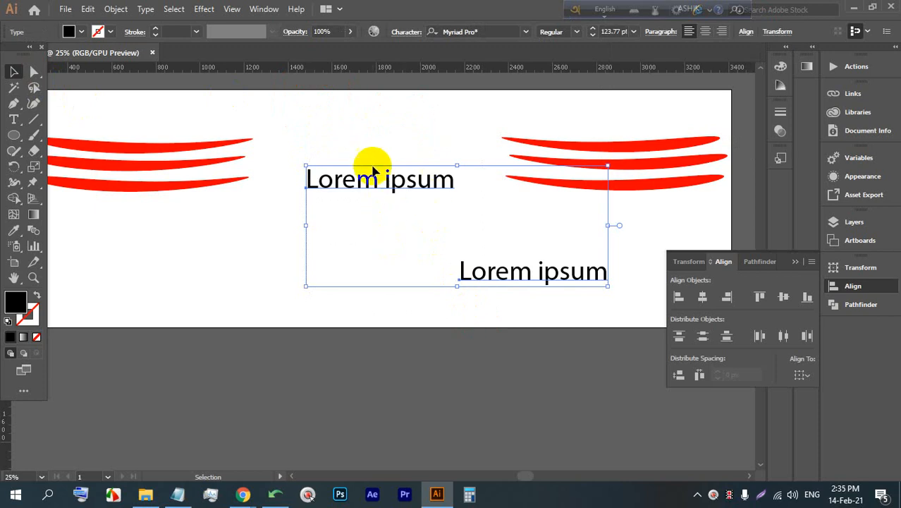
drag(413, 185, 417, 301)
click(550, 235)
Select the red crescents alone and look at the alignment references offered for them.
click(171, 150)
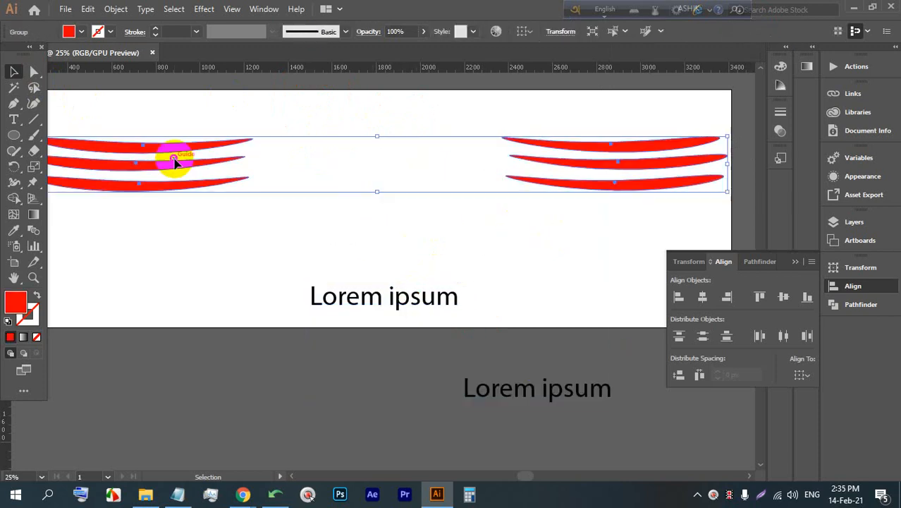
click(522, 30)
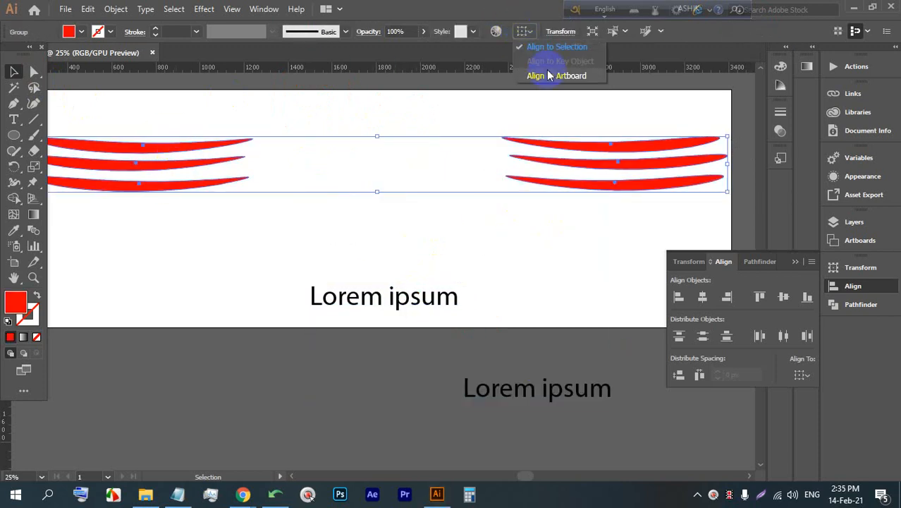
click(408, 113)
Move the Lorem ipsum text on the artboard up slightly and check the alignment references offered for the reselected crescents.
drag(396, 292, 396, 259)
click(514, 250)
mouse_move(559, 230)
mouse_down()
mouse_move(539, 207)
mouse_move(221, 153)
mouse_up()
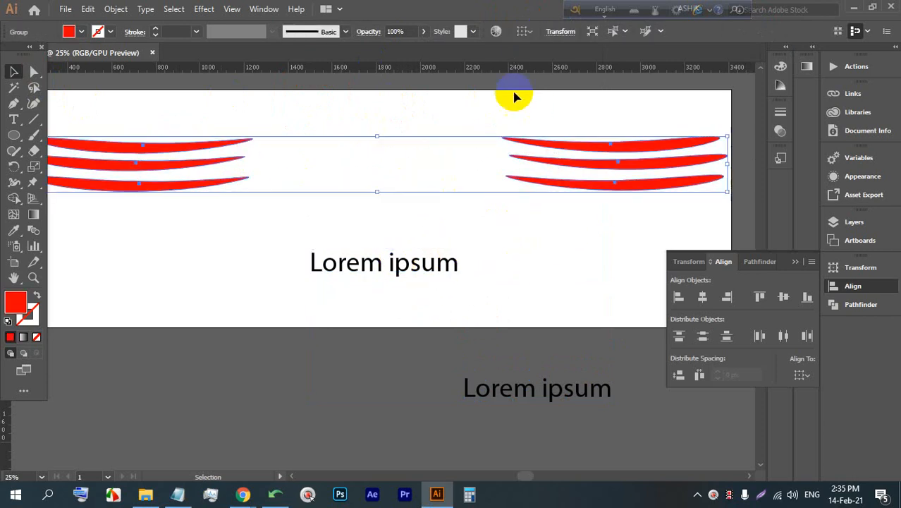
click(522, 34)
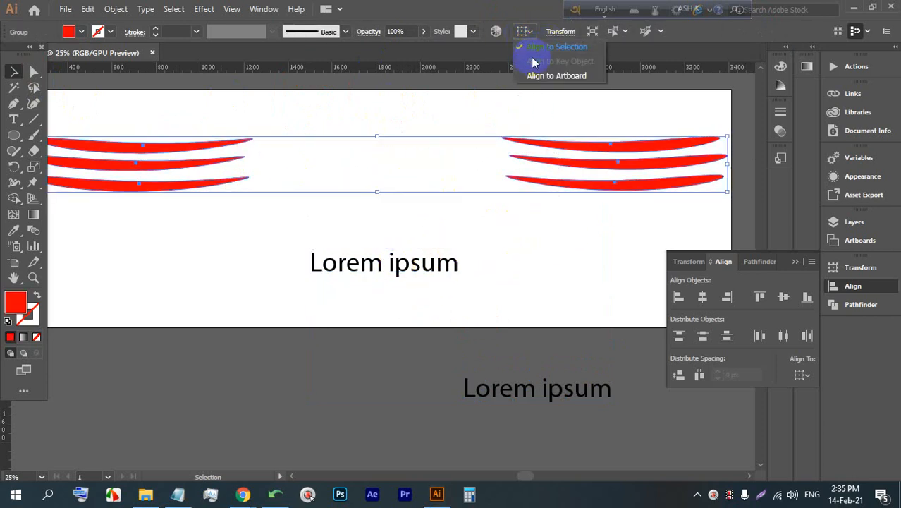
click(512, 232)
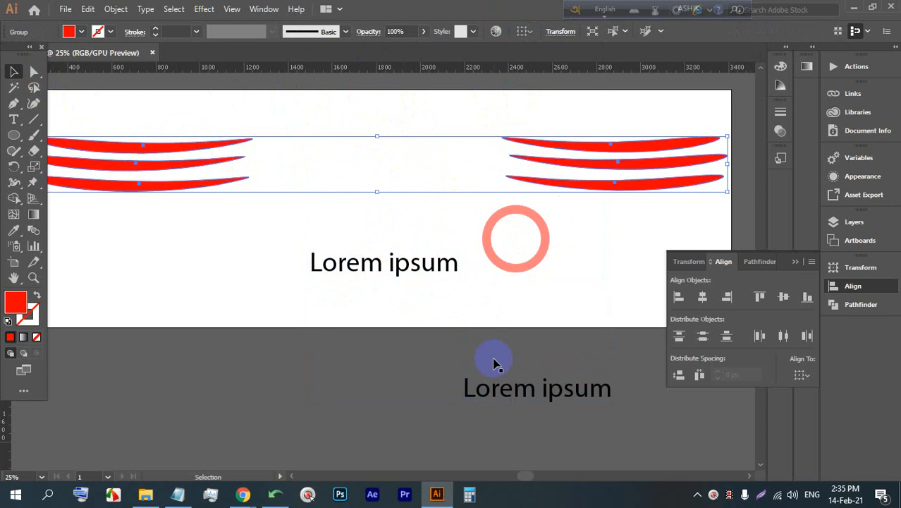
Select both texts, clear them, and examine the alignment references offered when the crescents and the artboard text are selected together.
drag(478, 413, 402, 238)
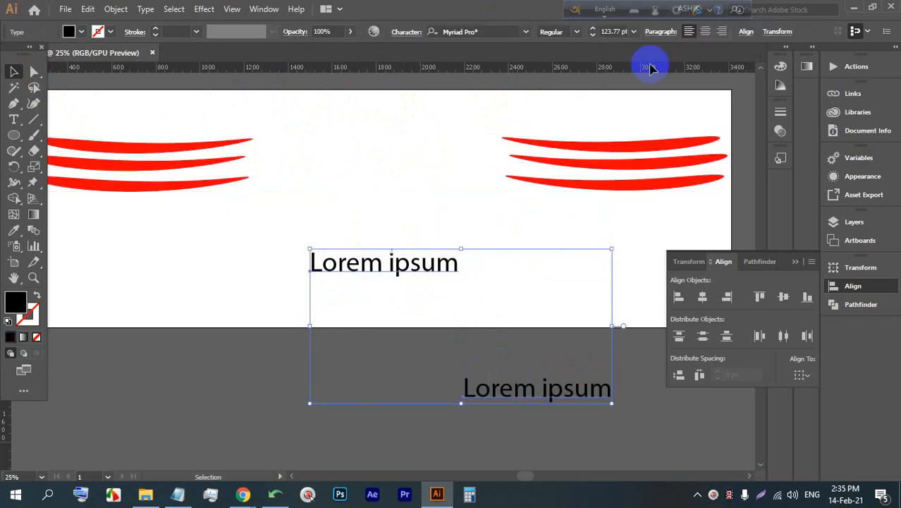
click(666, 121)
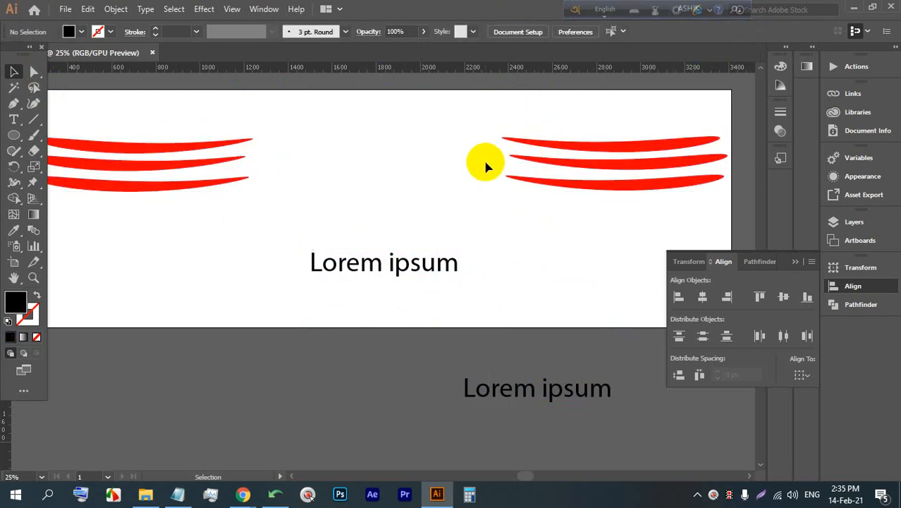
drag(549, 322, 412, 151)
drag(552, 310, 400, 123)
click(402, 31)
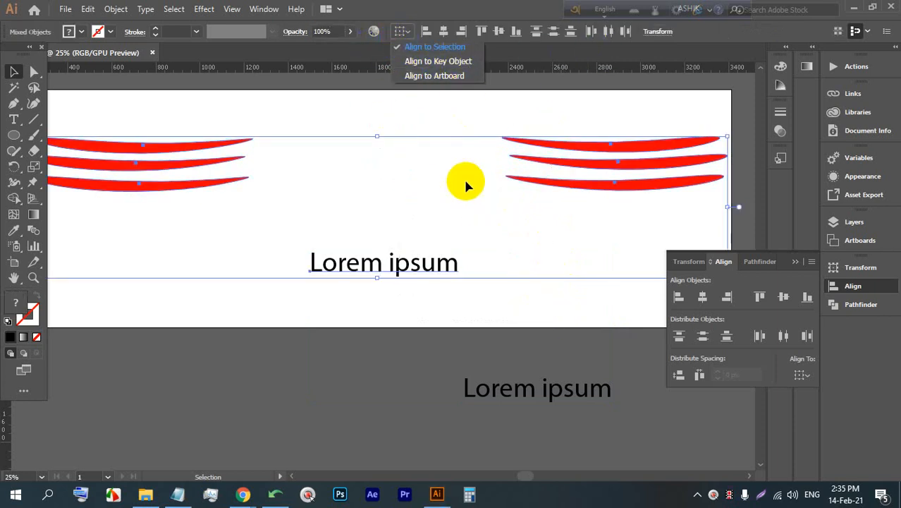
click(522, 316)
click(519, 319)
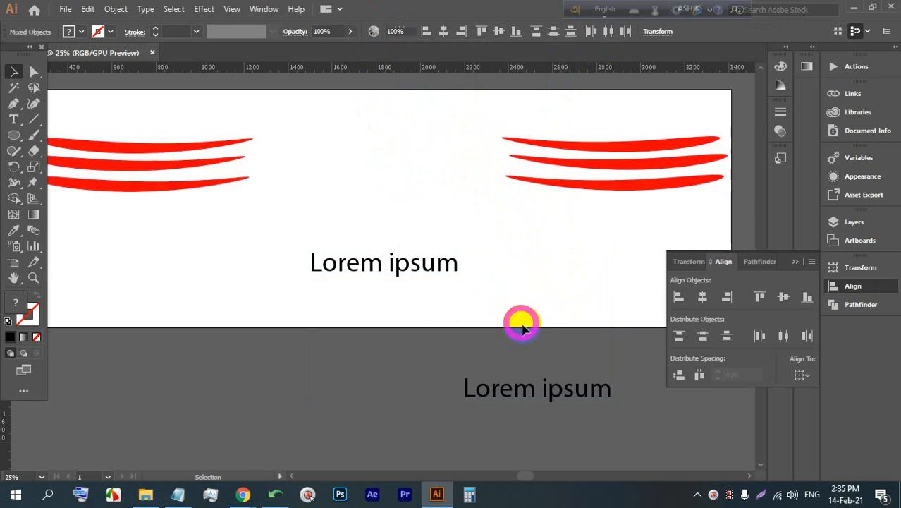
Switch to the Google Meet window in Chrome and stop presenting the screen.
mouse_move(241, 484)
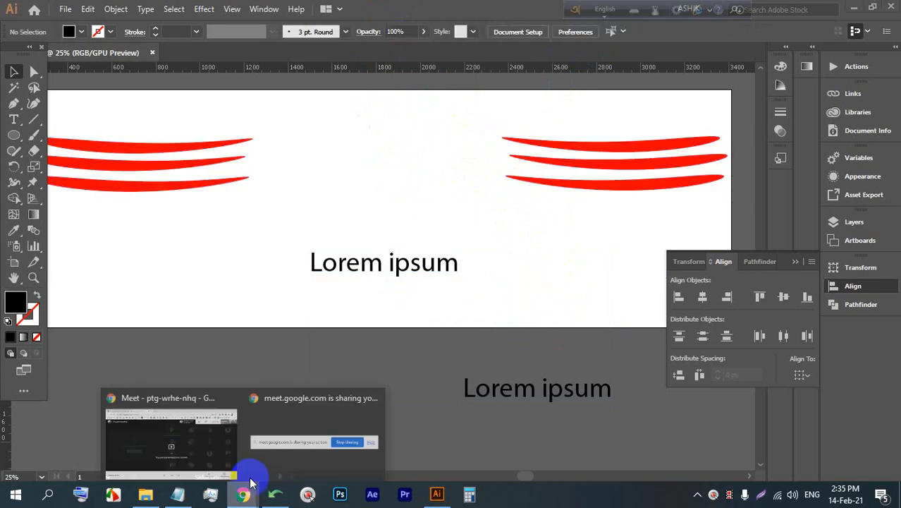
click(241, 428)
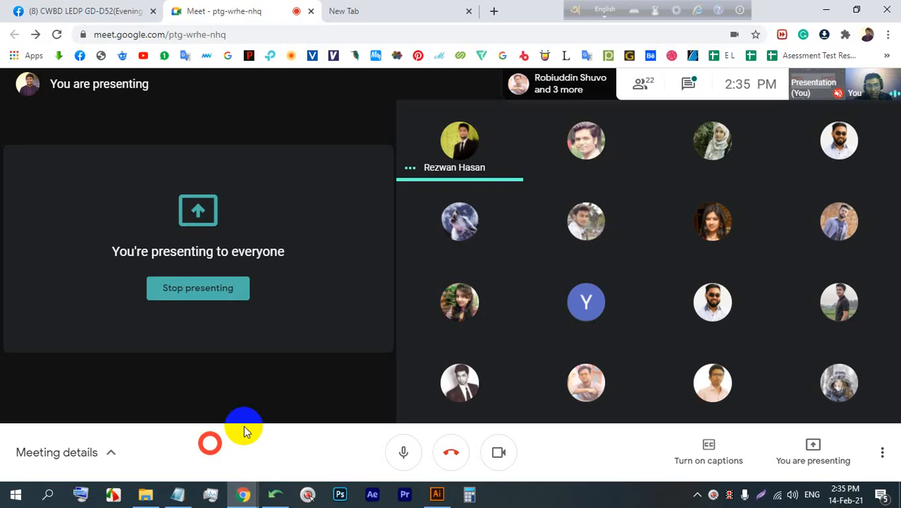
click(223, 301)
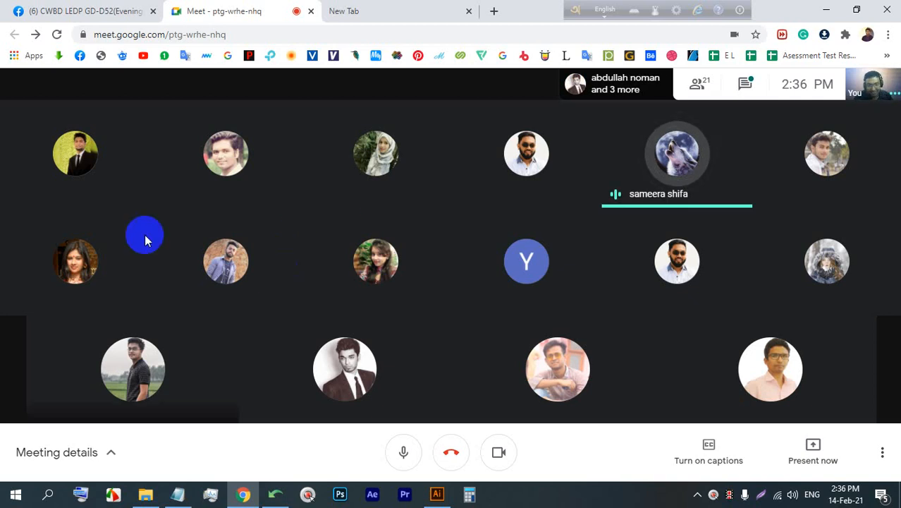
Mute and unmute the microphone, and turn the camera off in the meeting.
click(396, 451)
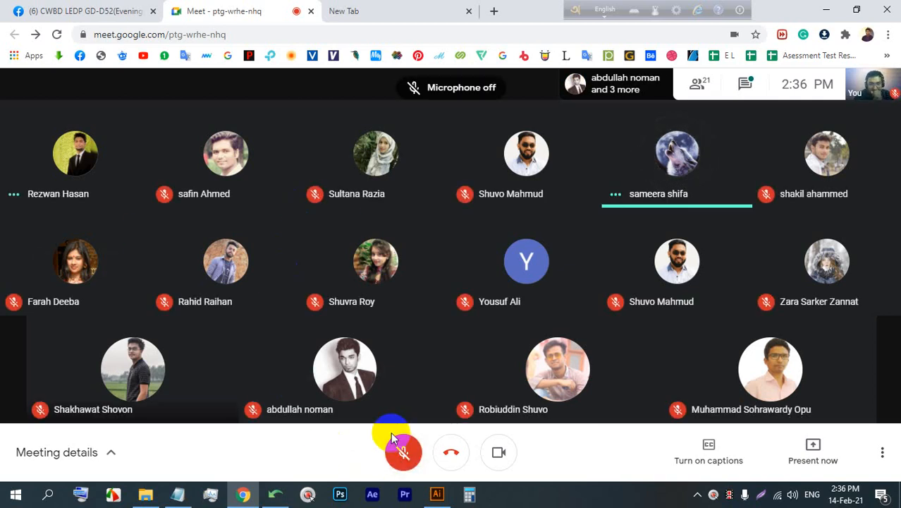
click(397, 445)
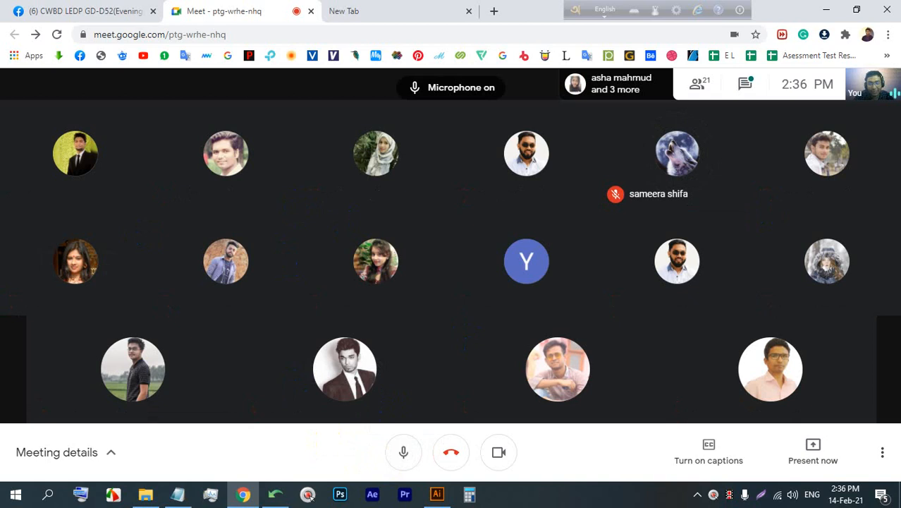
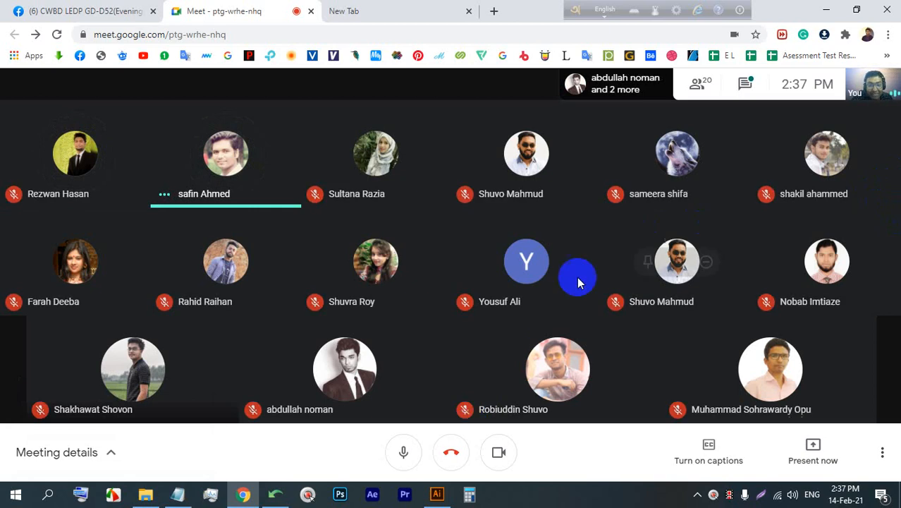
click(502, 445)
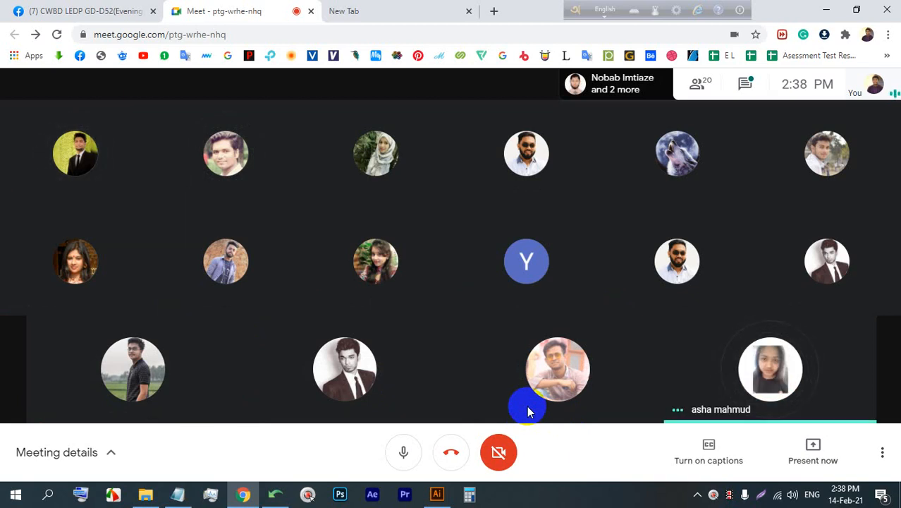
Show the meeting in full screen, muting and unmuting the microphone during the participant's presentation.
mouse_move(578, 330)
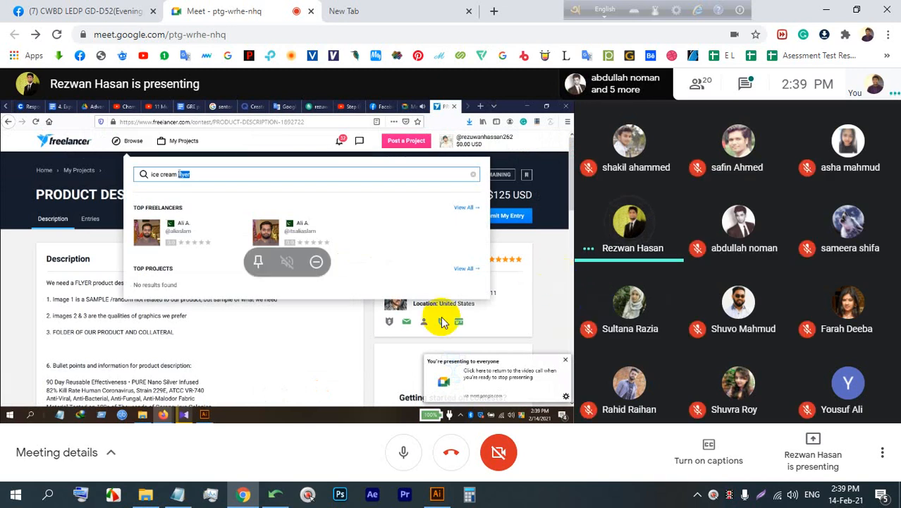
click(401, 451)
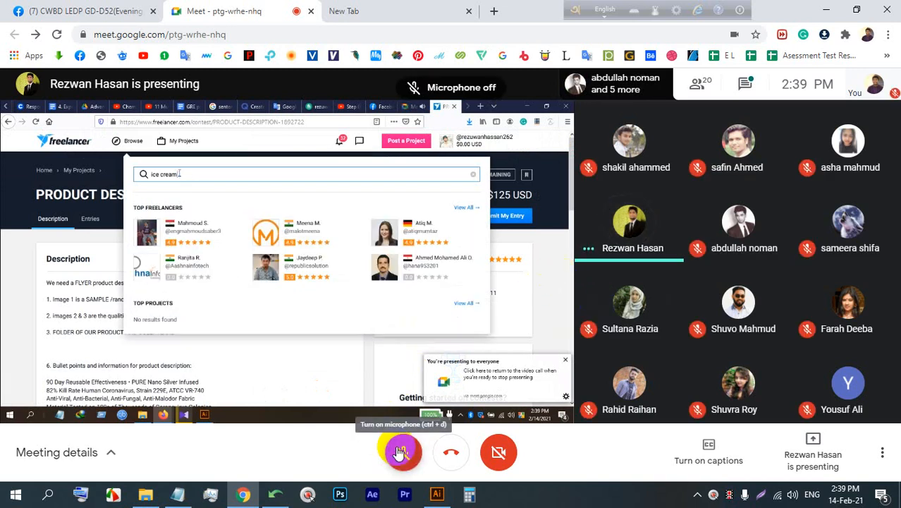
click(401, 451)
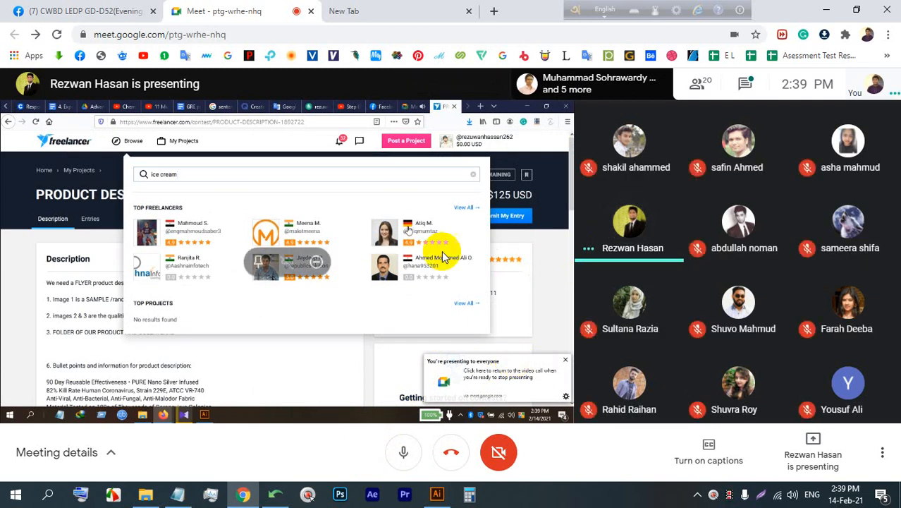
double_click(487, 242)
click(401, 481)
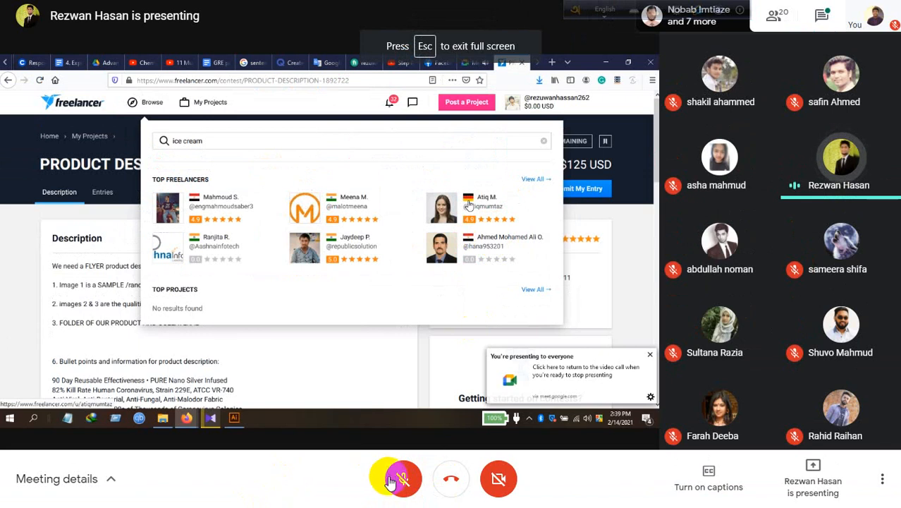
click(397, 481)
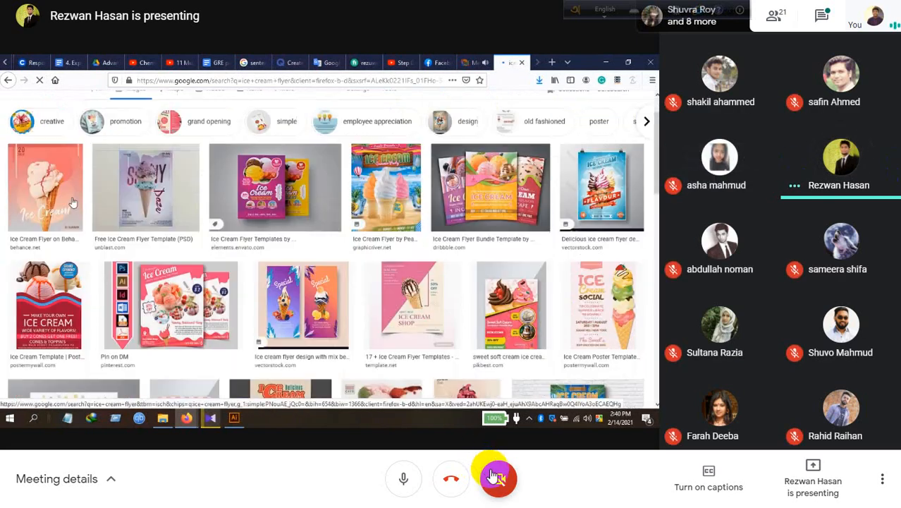
Turn the camera on briefly and switch it off again.
click(495, 477)
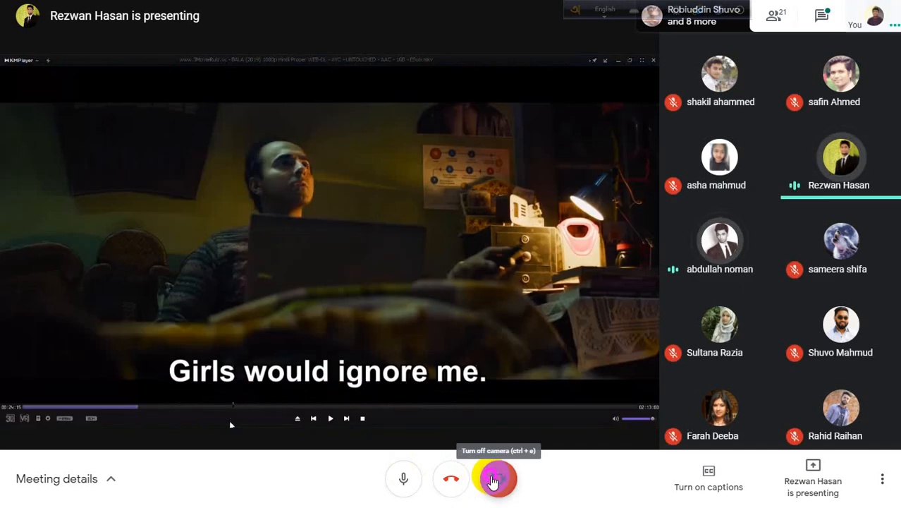
click(495, 478)
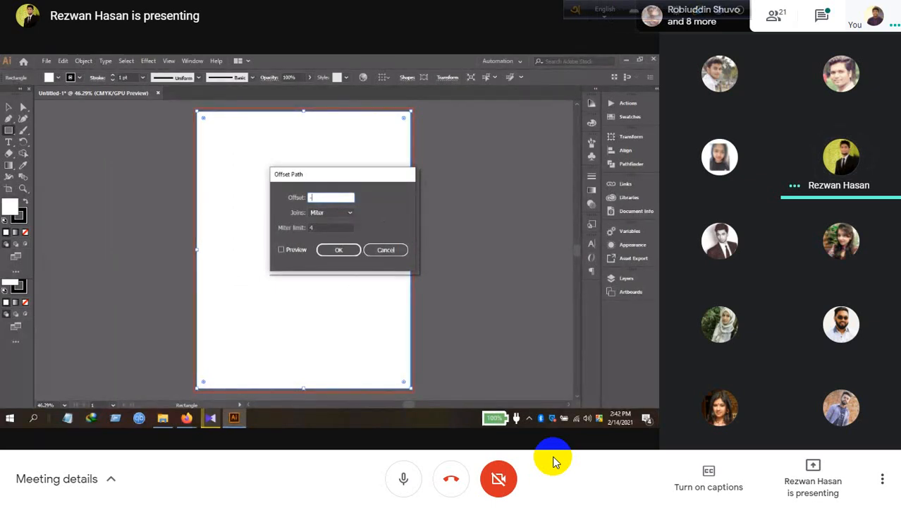
text(0.)
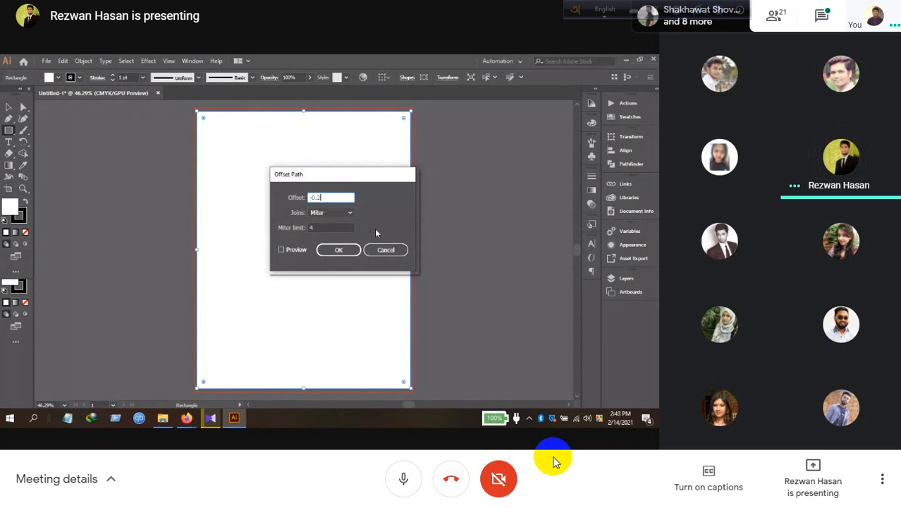
text(5)
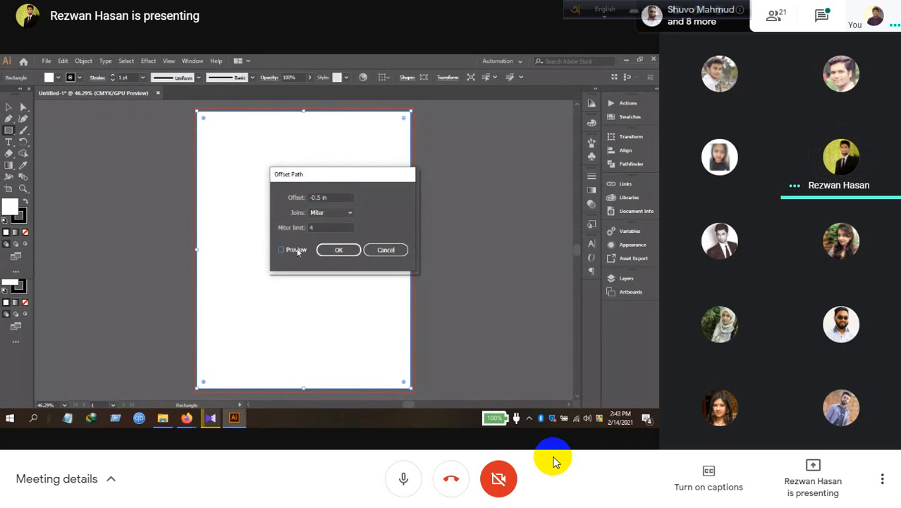
click(296, 250)
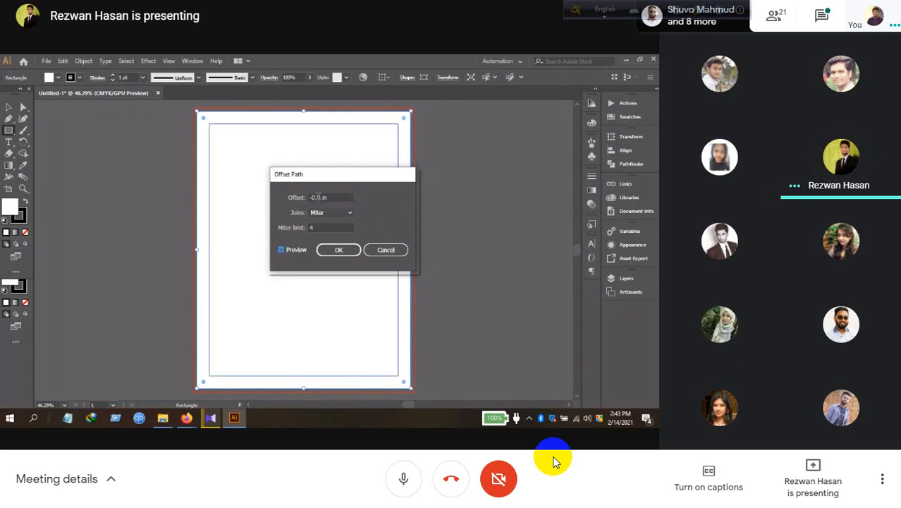
click(318, 197)
double_click(294, 251)
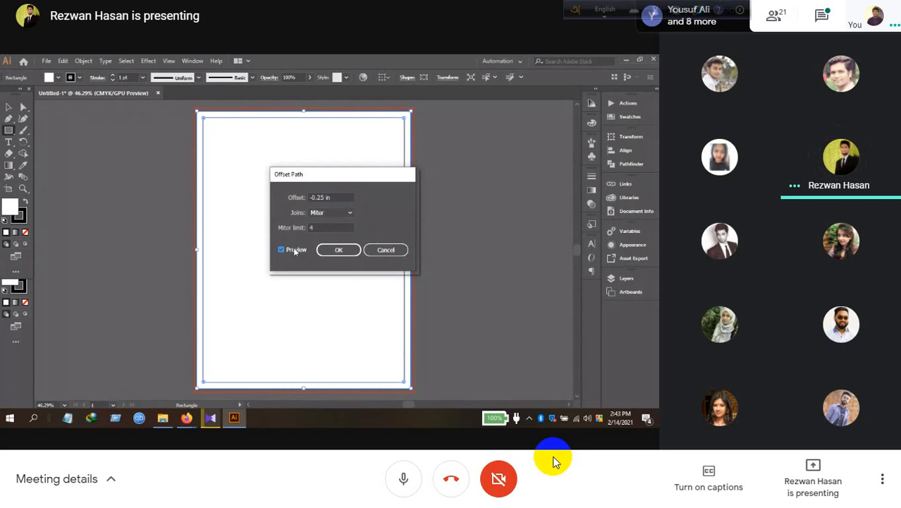
click(339, 250)
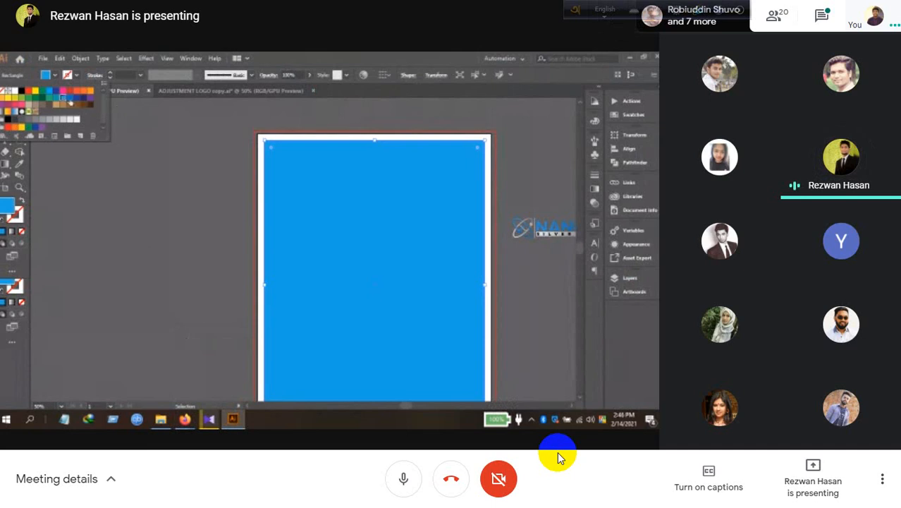
Turn the camera on, off and back on while the participant presents.
click(517, 466)
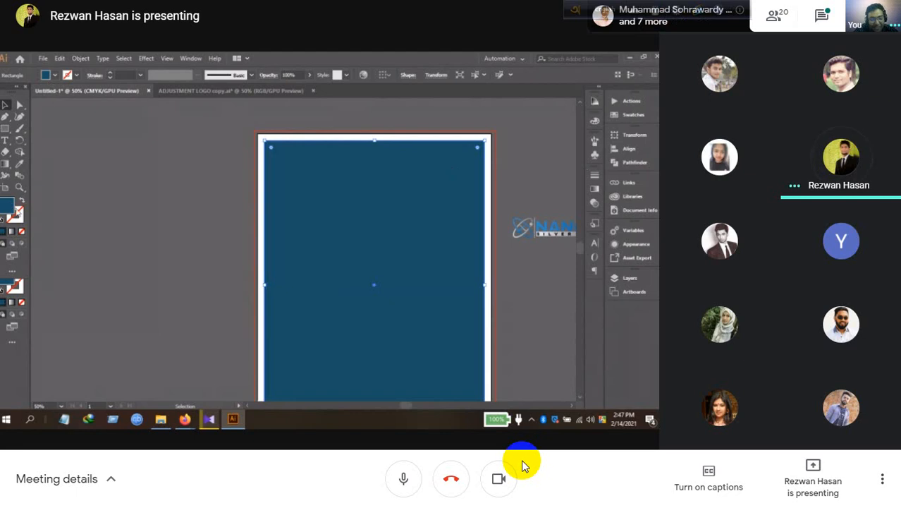
click(506, 492)
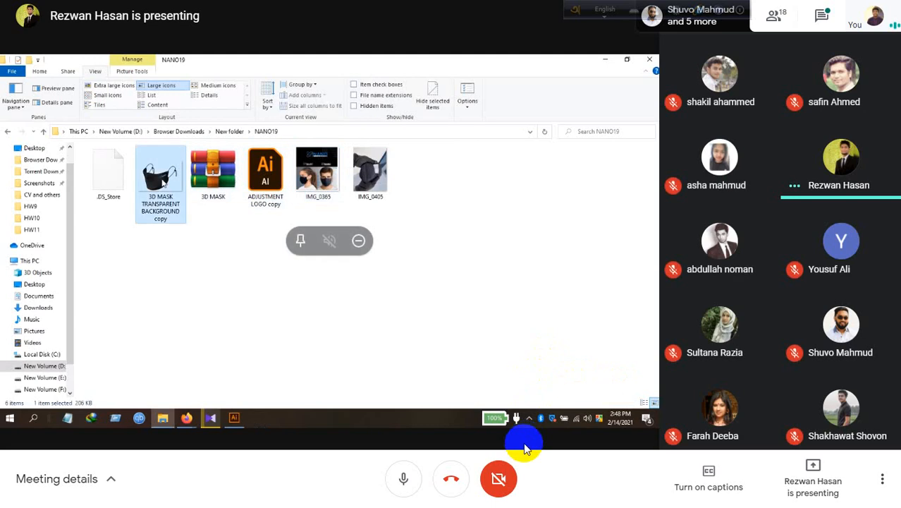
click(498, 478)
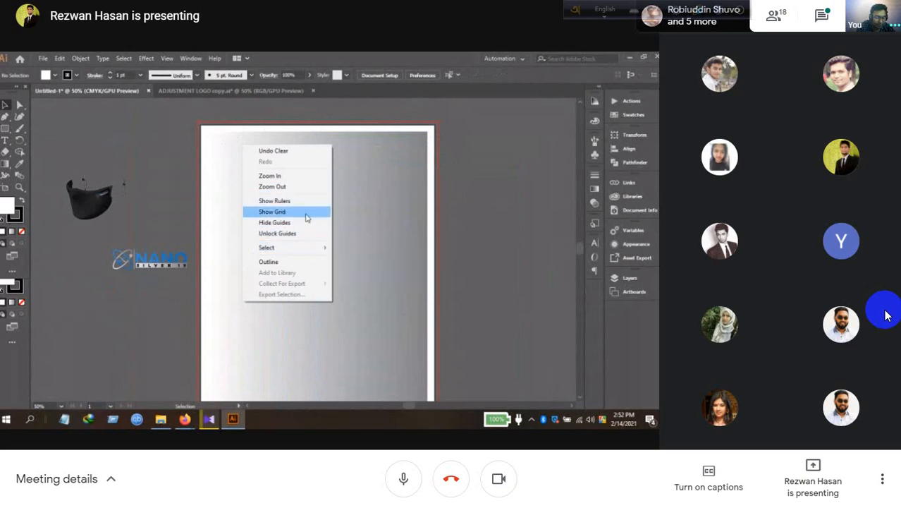
click(426, 150)
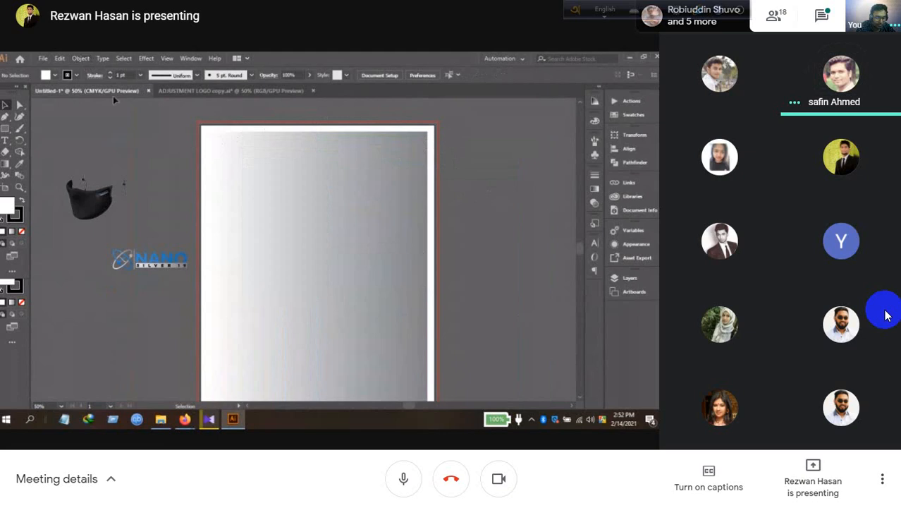
click(81, 58)
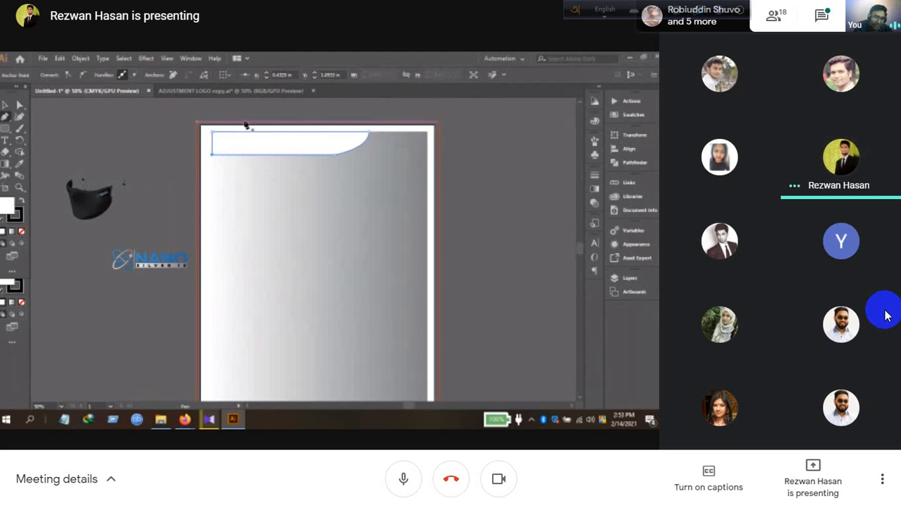
mouse_move(821, 304)
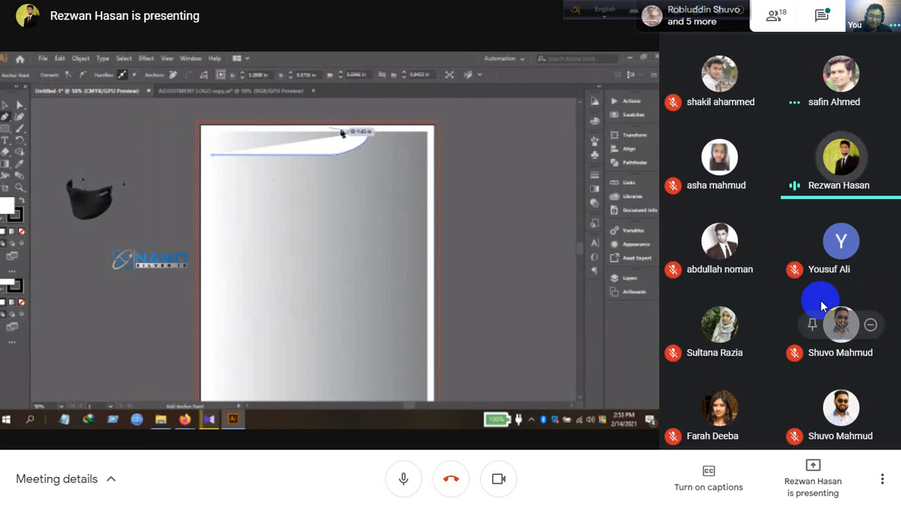
mouse_move(746, 339)
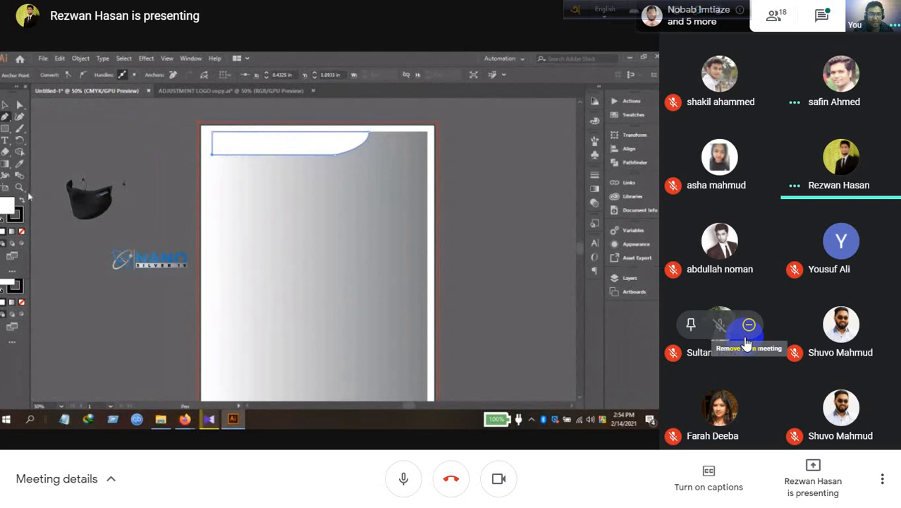
Turn the camera off, mute and unmute the microphone, and switch the camera on and off again.
click(509, 480)
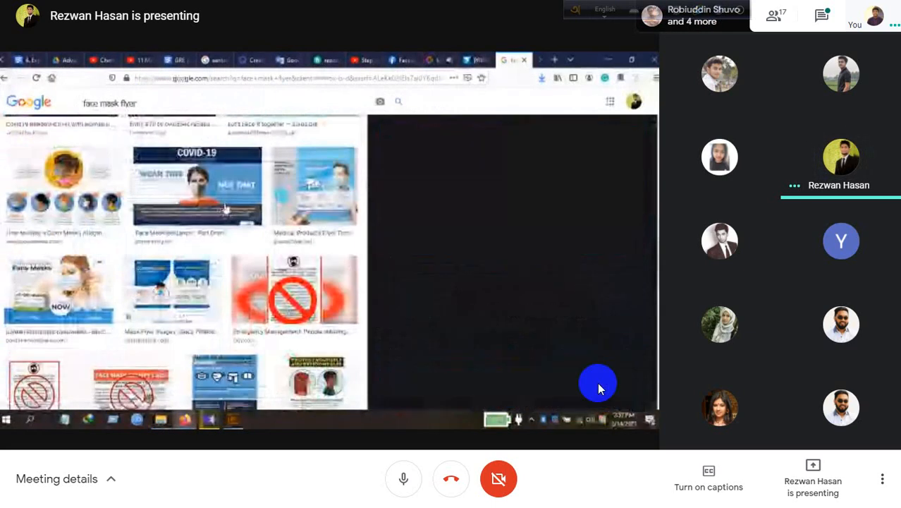
click(399, 478)
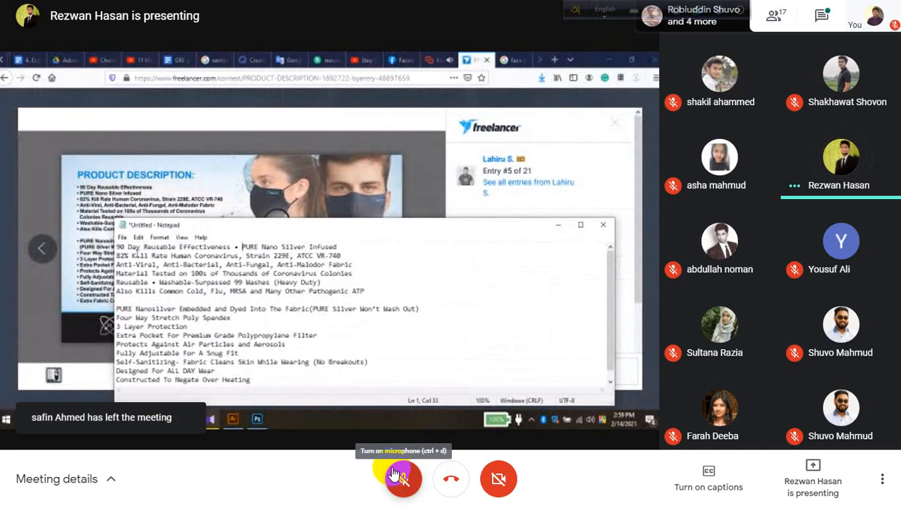
click(398, 475)
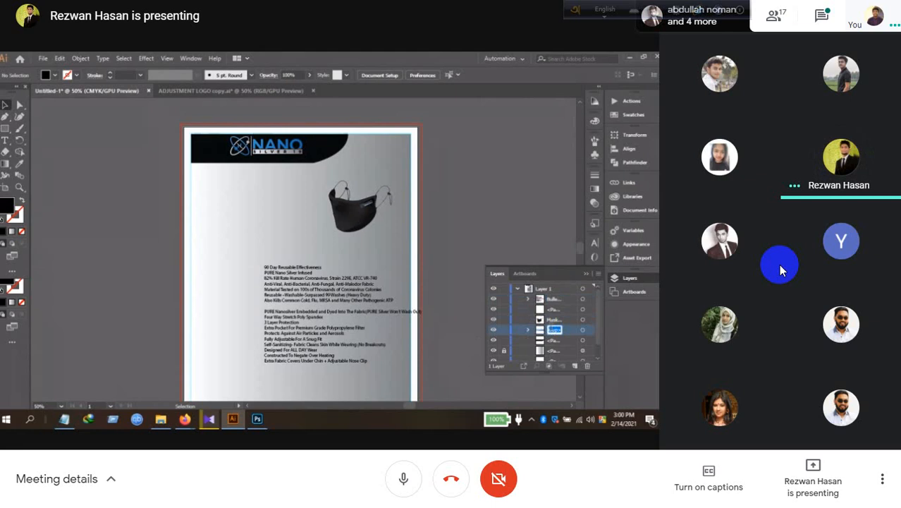
click(507, 480)
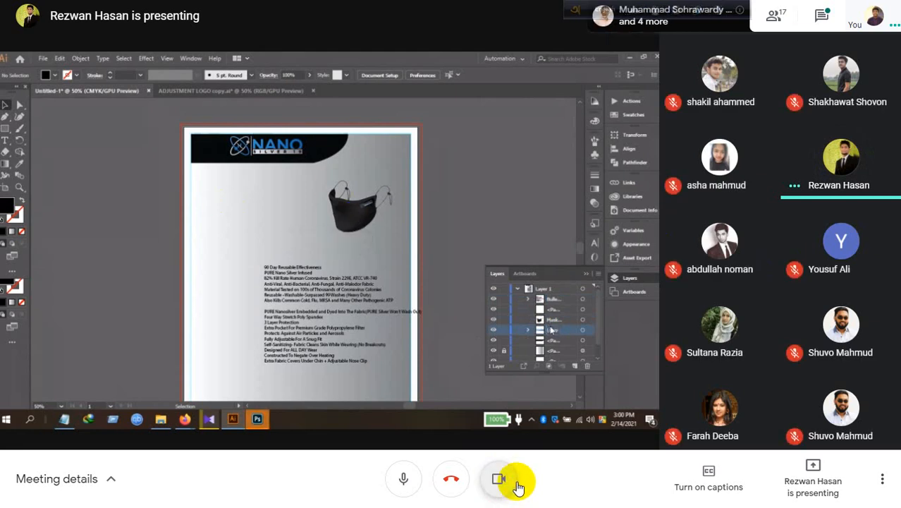
mouse_move(664, 248)
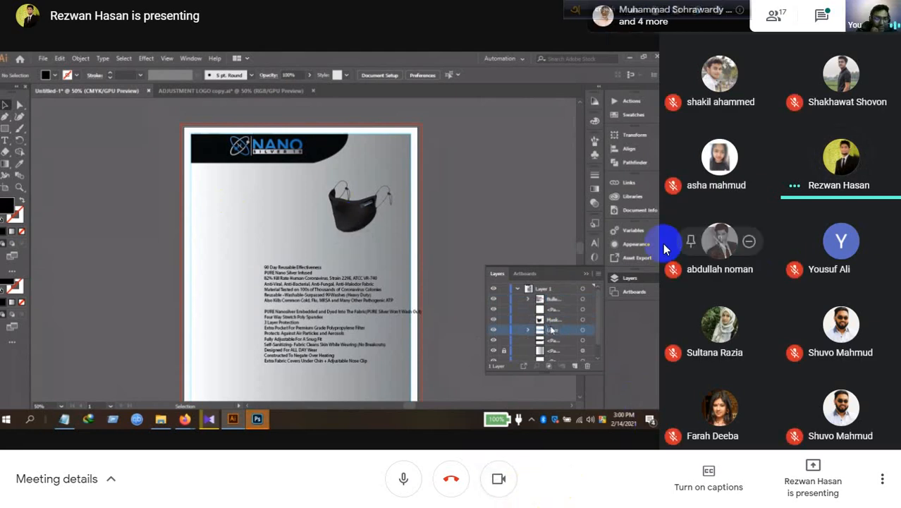
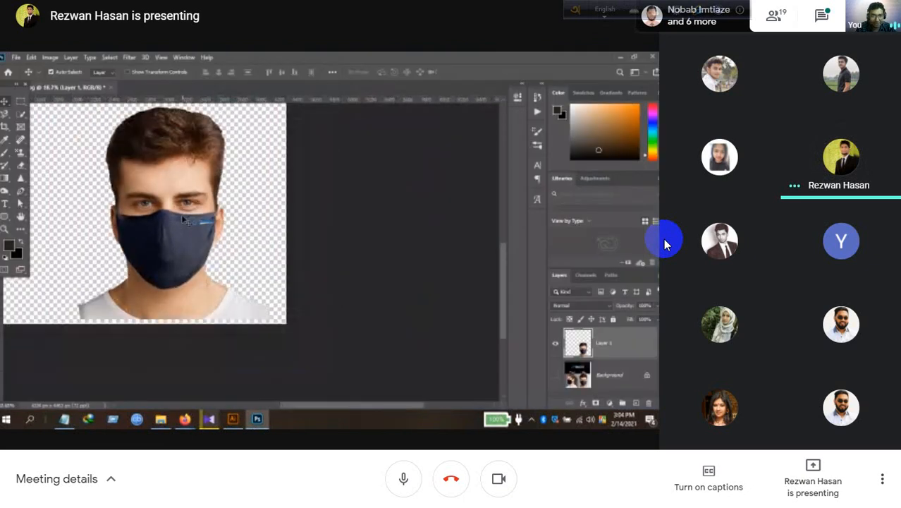
click(498, 478)
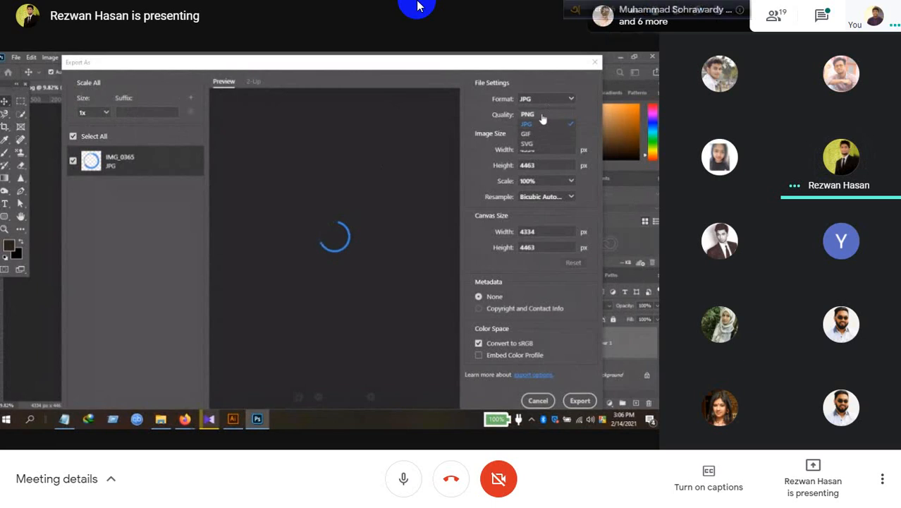
click(542, 118)
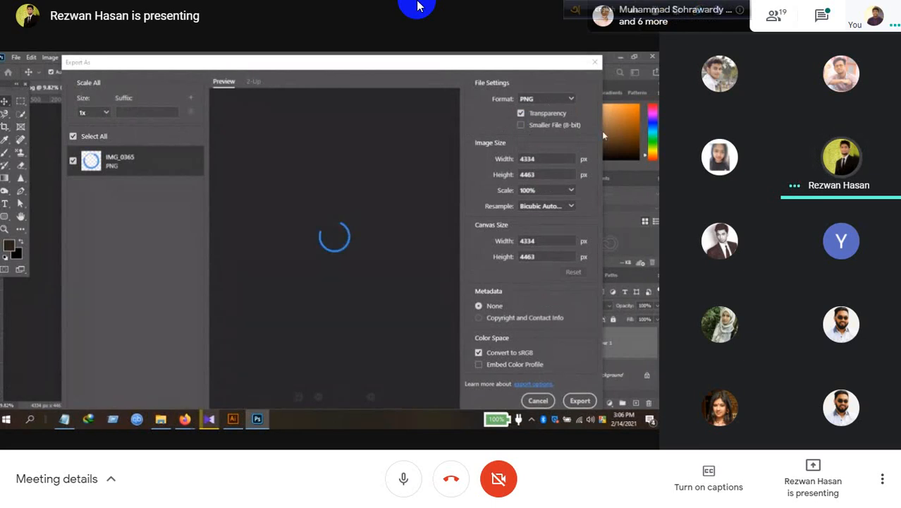
click(579, 400)
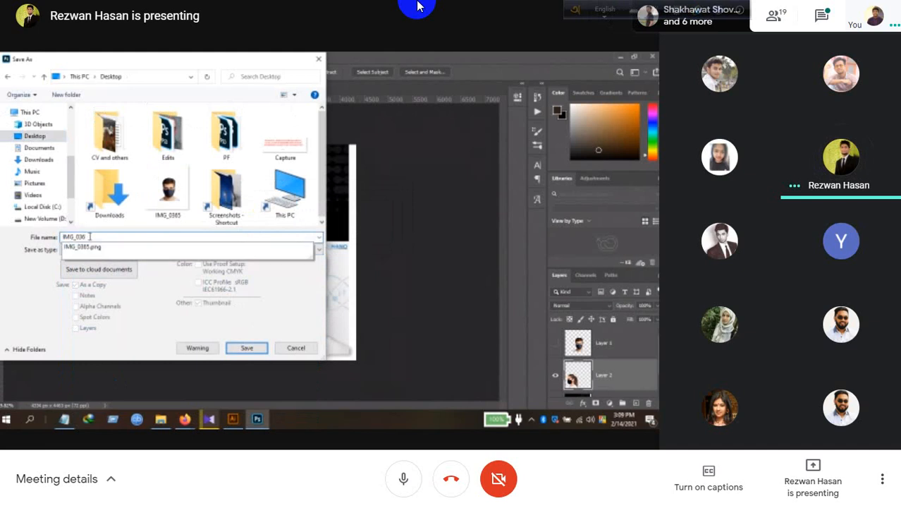
text(6)
click(247, 348)
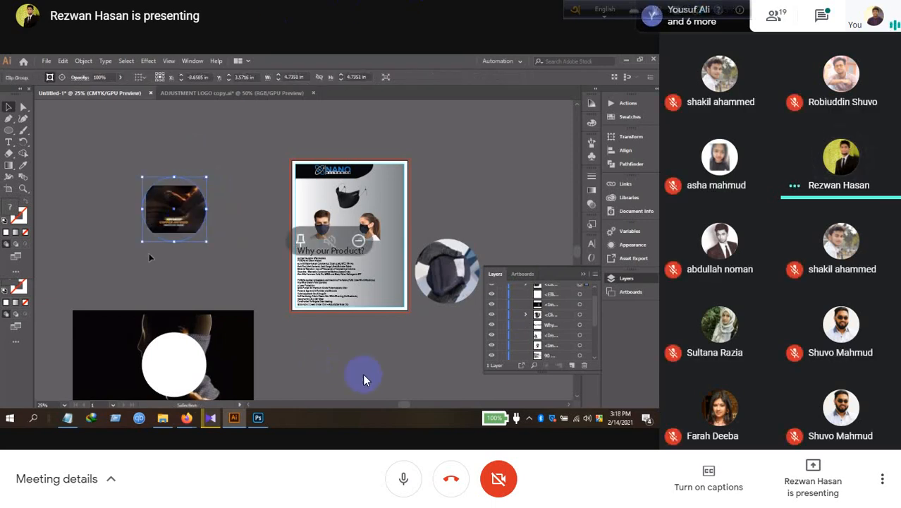
Turn the camera on, off and on again during the participant's presentation.
click(501, 478)
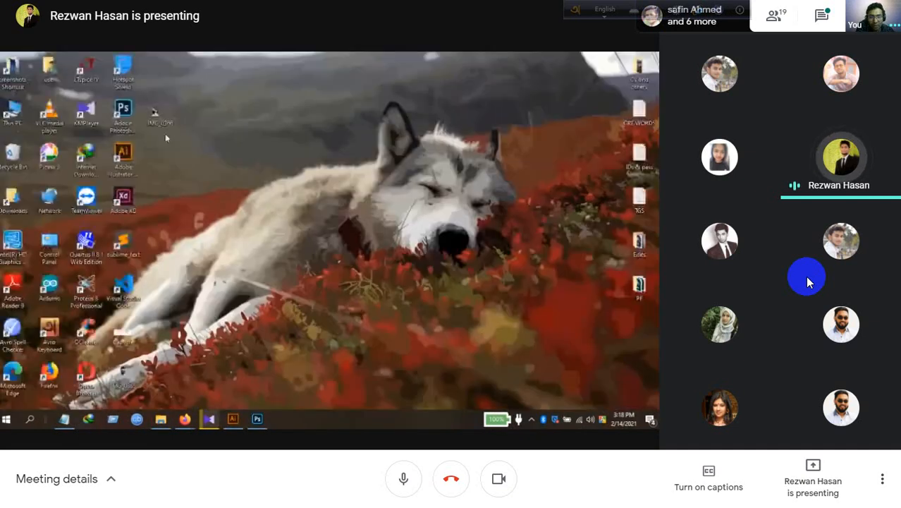
click(498, 479)
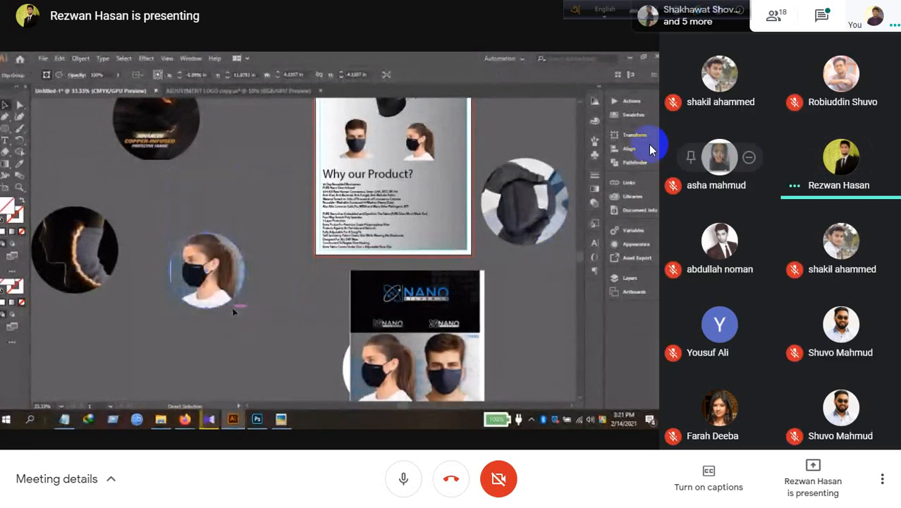
click(499, 479)
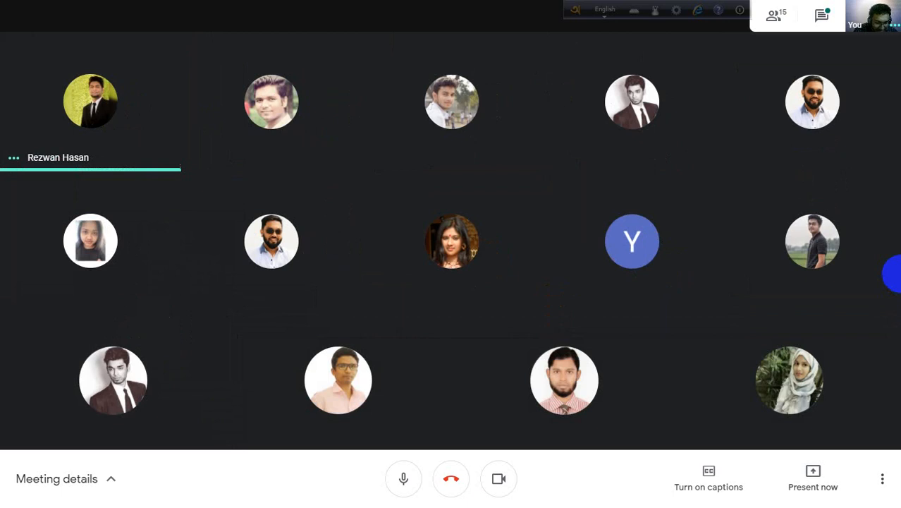
Exit the full-screen meeting view and move the floating keyboard-language toolbar aside, hiding it.
click(451, 44)
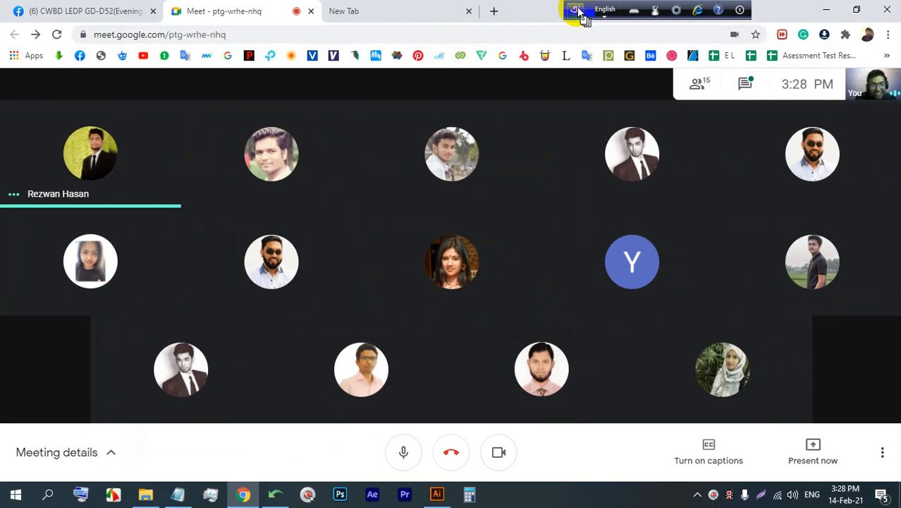
drag(575, 14, 557, 35)
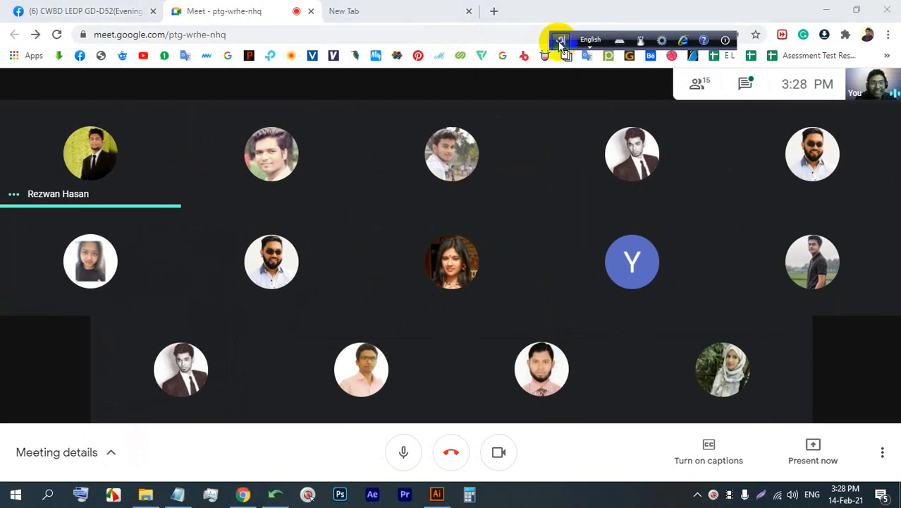
click(724, 34)
click(742, 53)
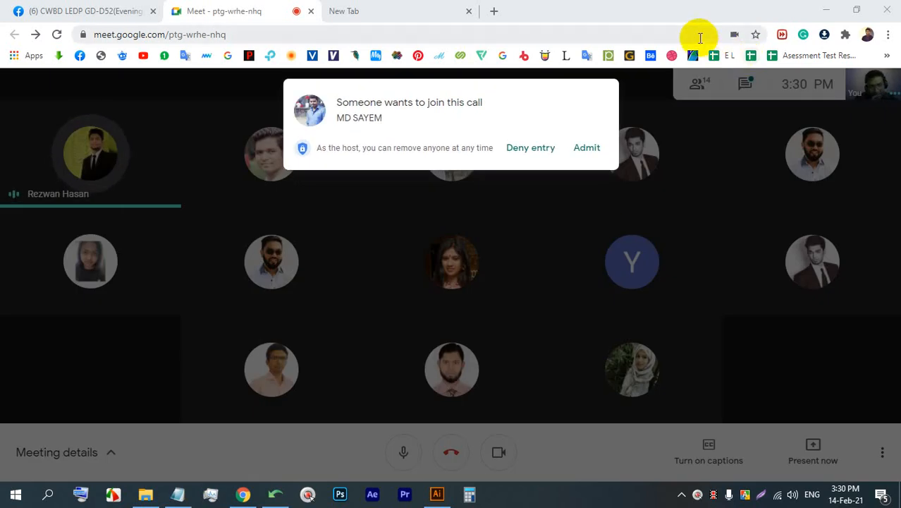
Admit the waiting participant to the call and present the entire screen to the meeting.
click(587, 151)
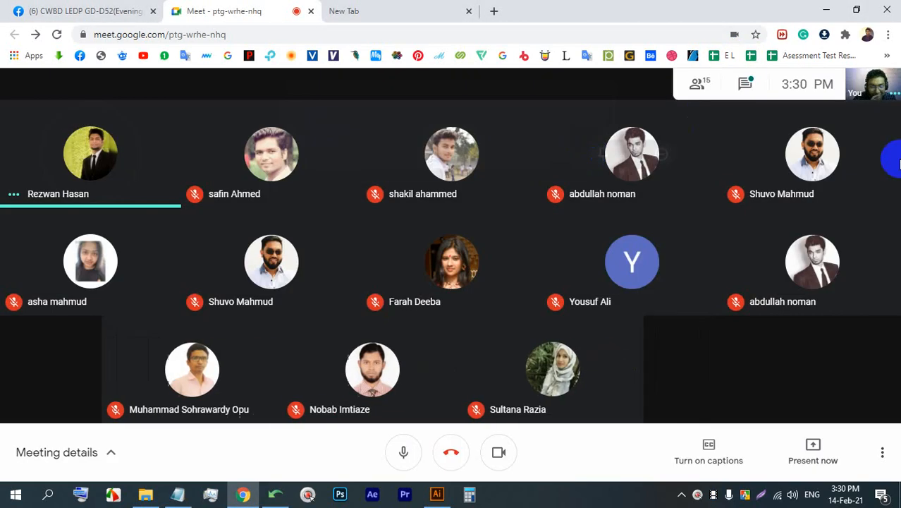
click(830, 475)
click(800, 337)
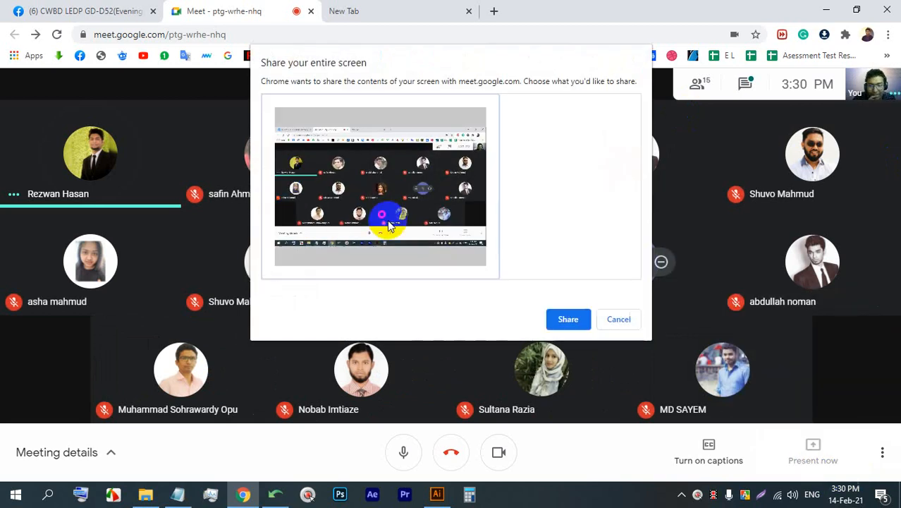
click(568, 321)
click(569, 461)
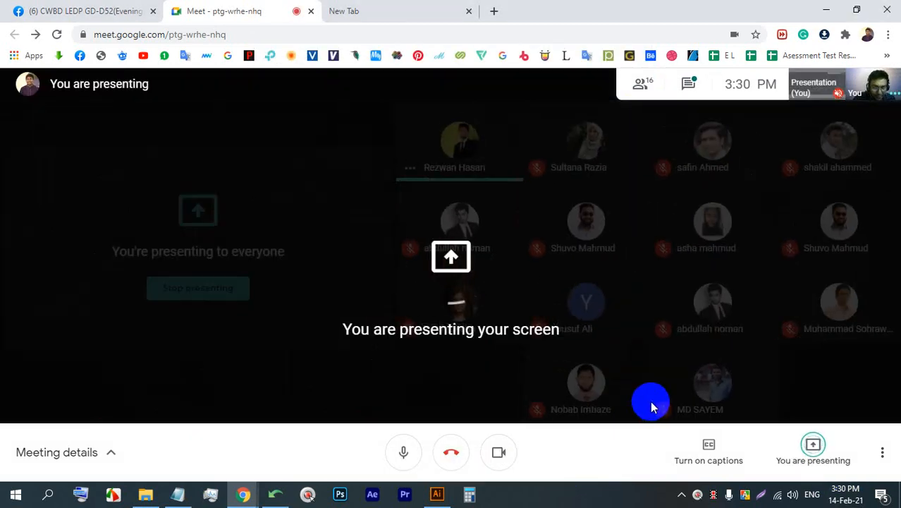
Switch to the empty browser tab and search Google for "fluer".
click(451, 8)
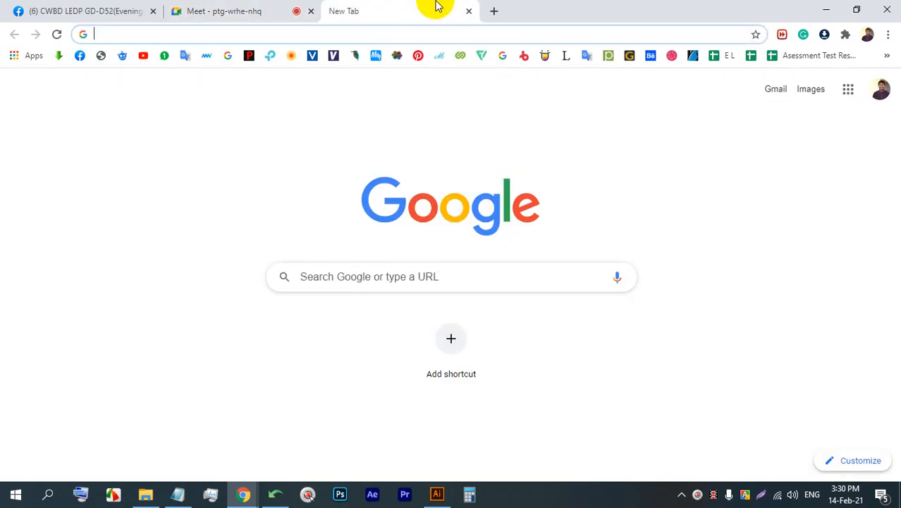
click(557, 283)
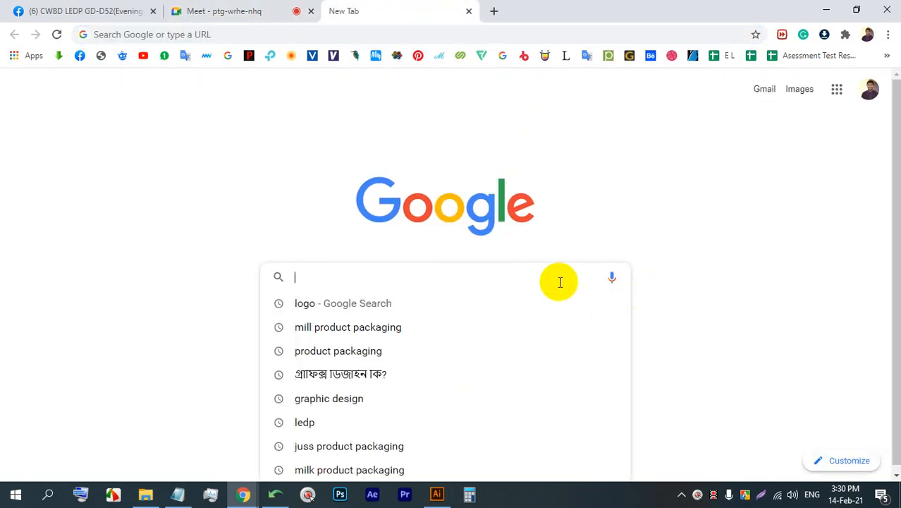
text(fluer)
key(Return)
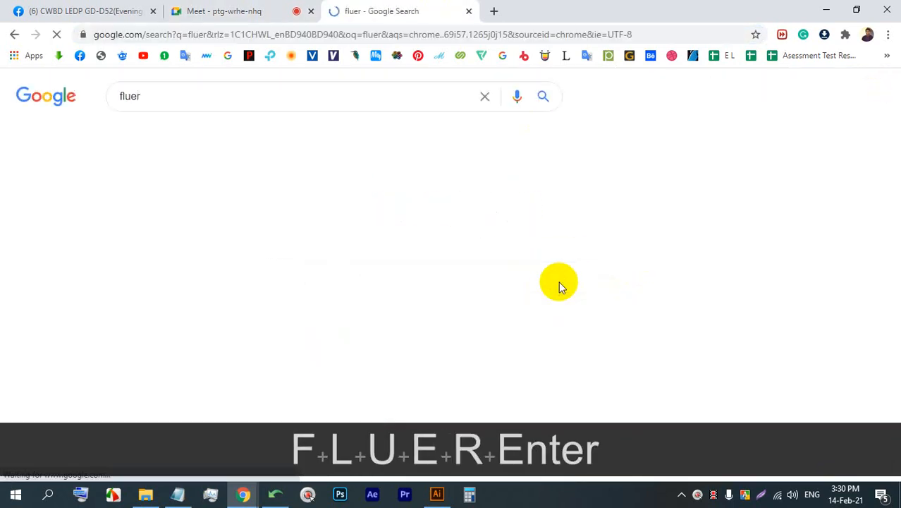
Correct the search term to "flyer" and show the image results.
click(226, 86)
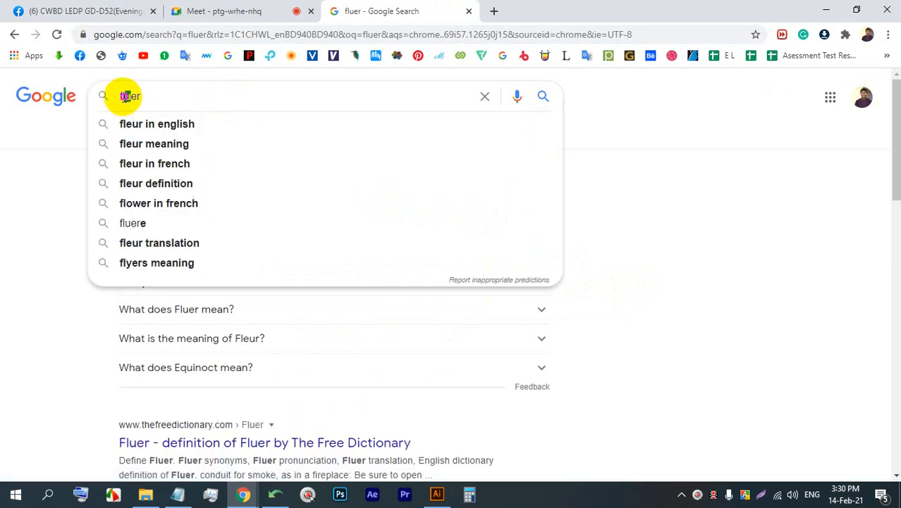
key(Left)
key(Left)
key(BackSpace)
text(y)
key(Return)
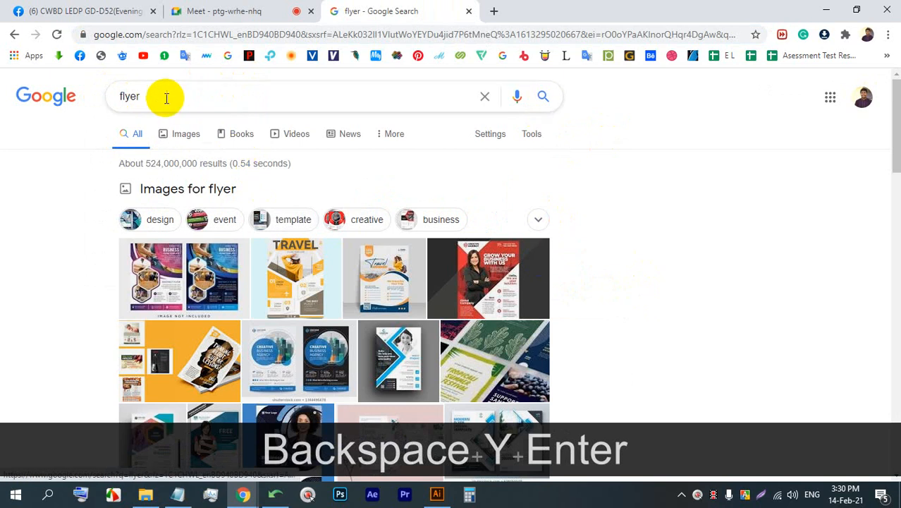
click(180, 134)
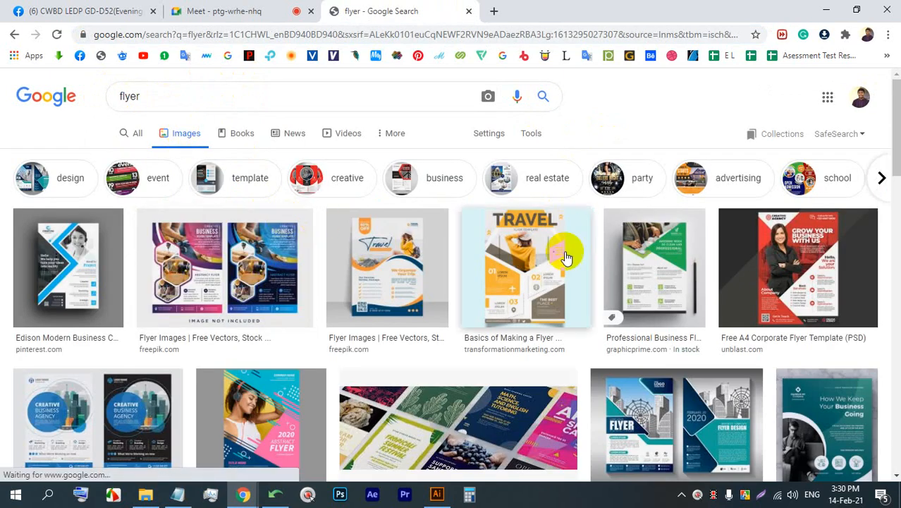
Preview the "How We Keep Your Business Going" flyer and its related "Creative Business Headline" design.
scroll(649, 303, down, 5)
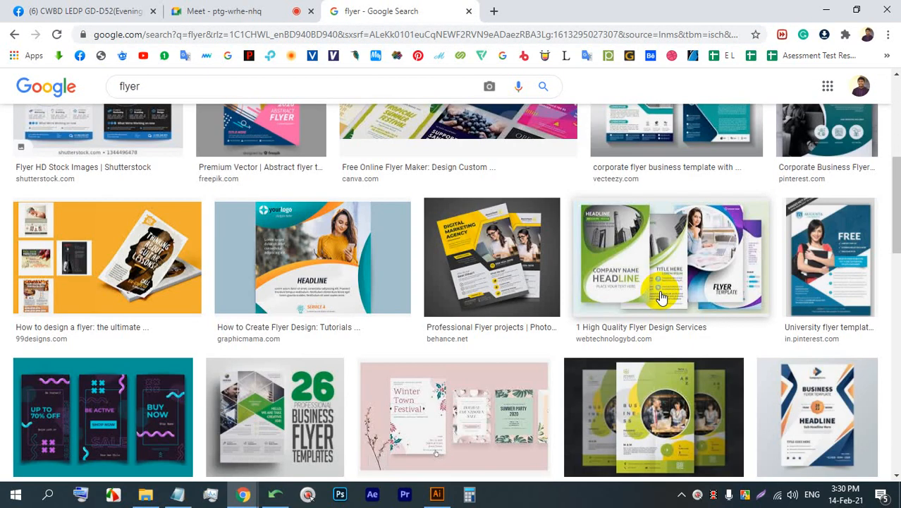
scroll(705, 275, up, 1)
click(814, 150)
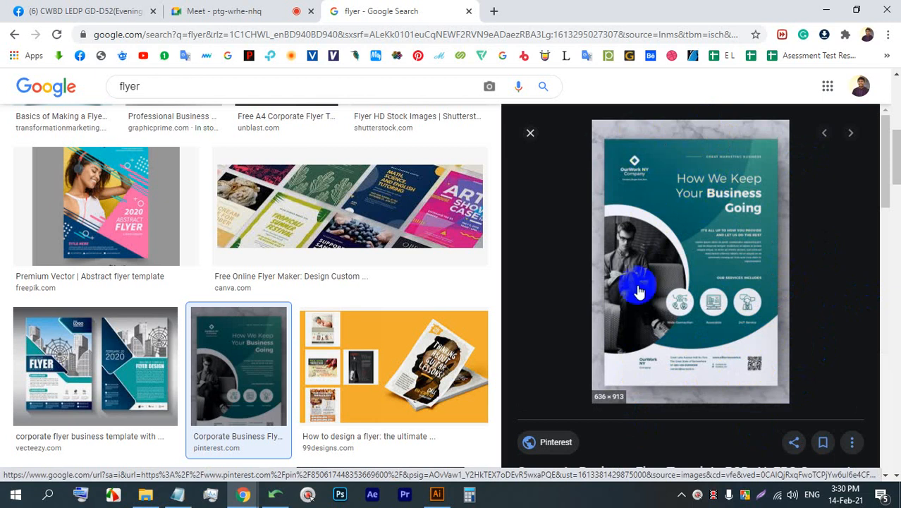
scroll(698, 310, down, 6)
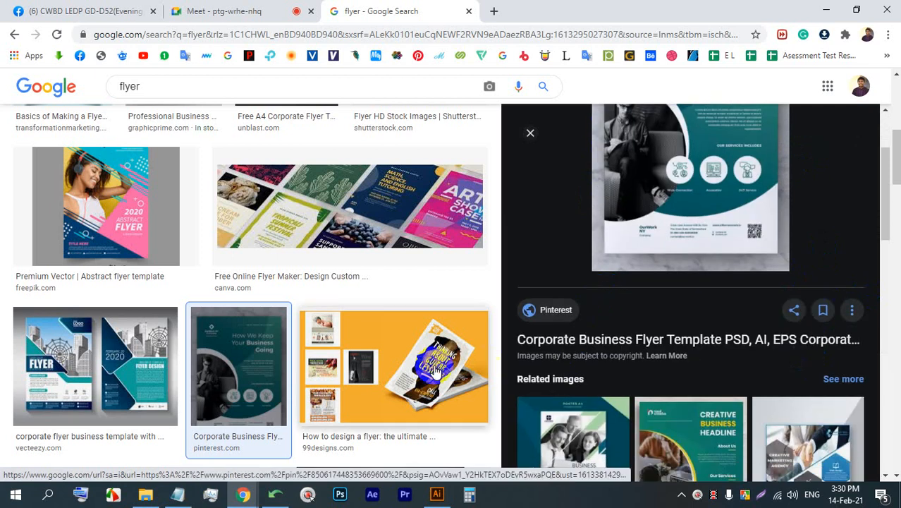
click(639, 192)
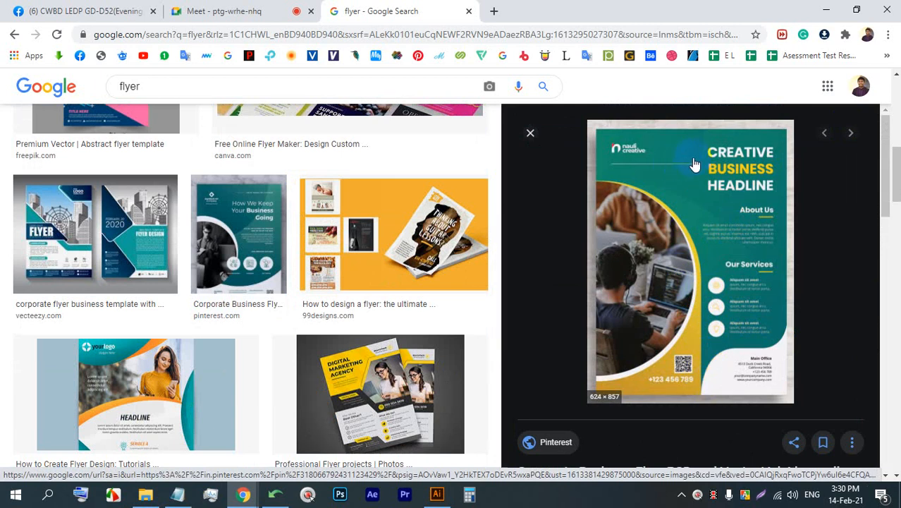
Capture the "Creative Business Headline" flyer preview, mark its icons, contact block and headline with the red pen, and discard the capture.
click(761, 494)
drag(823, 444, 547, 74)
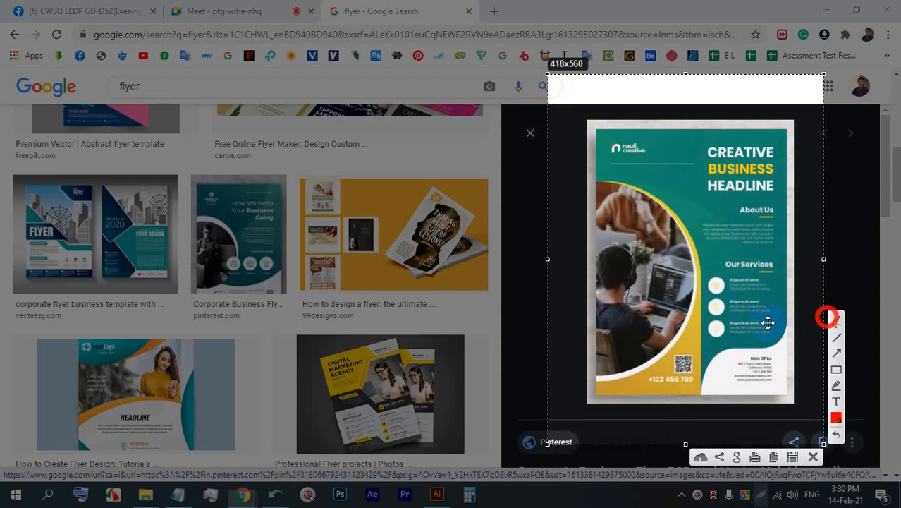
click(828, 316)
mouse_move(722, 280)
mouse_down()
mouse_move(722, 299)
mouse_move(698, 302)
mouse_move(708, 333)
mouse_move(740, 339)
mouse_move(775, 384)
mouse_move(749, 356)
mouse_up()
click(834, 319)
mouse_move(697, 135)
mouse_down()
mouse_move(719, 220)
mouse_move(676, 124)
mouse_move(788, 110)
mouse_move(784, 163)
mouse_move(796, 214)
mouse_move(670, 214)
mouse_up()
mouse_move(686, 115)
mouse_down()
mouse_move(716, 253)
mouse_move(867, 197)
mouse_up()
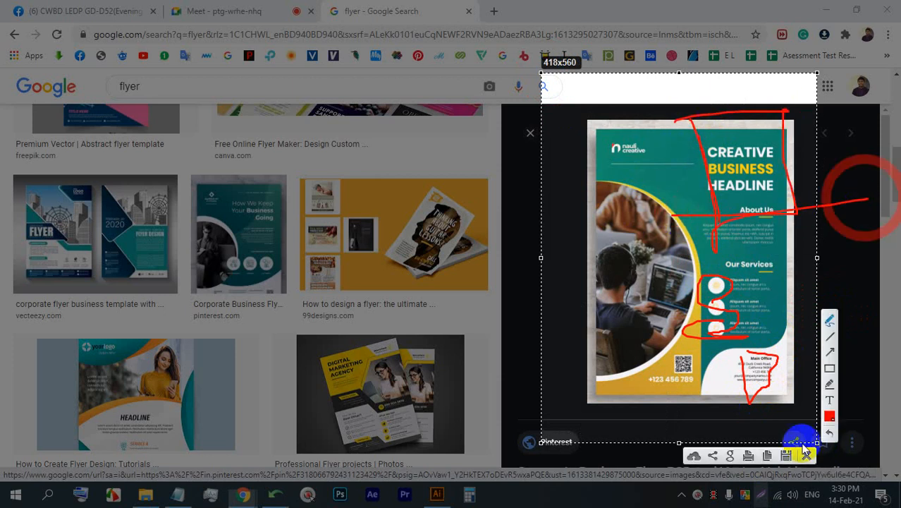
click(806, 455)
Preview the "Digital Marketing Agency" flyer and the Logaster sale flyers, and return to the meeting tab.
scroll(361, 313, down, 2)
click(382, 232)
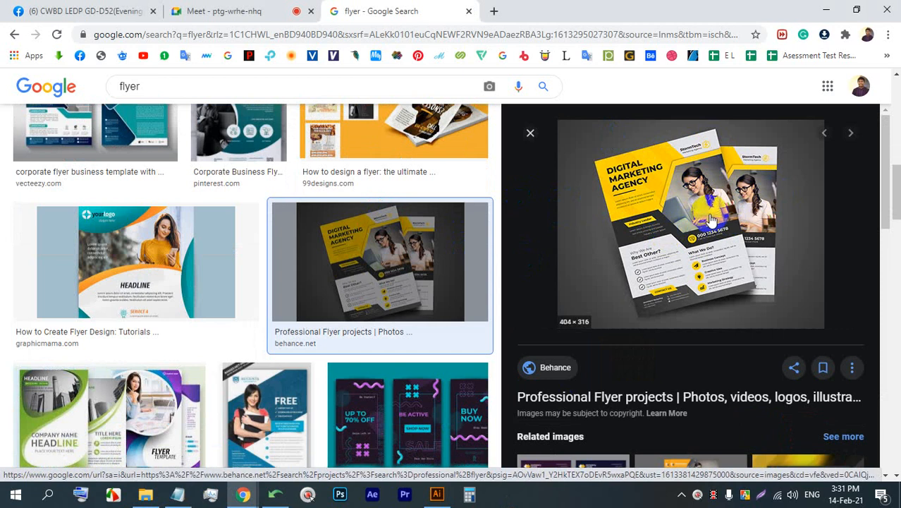
scroll(412, 301, down, 3)
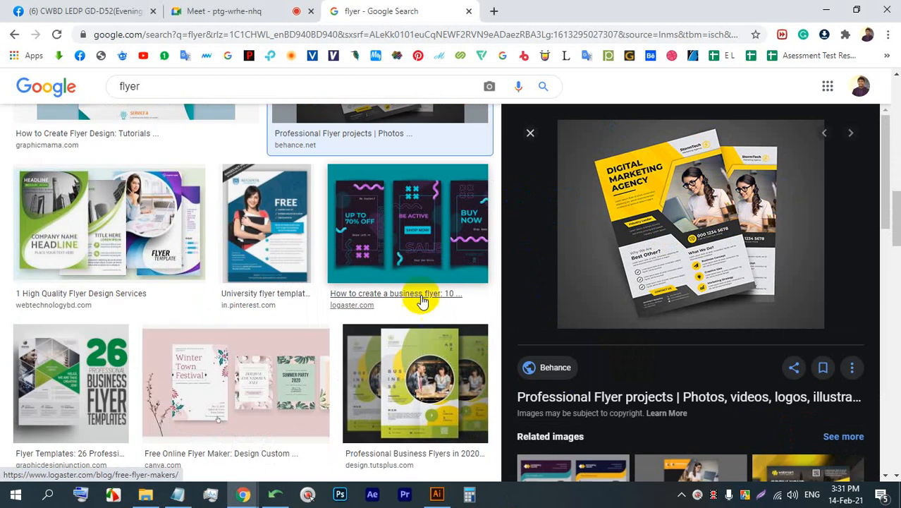
click(395, 210)
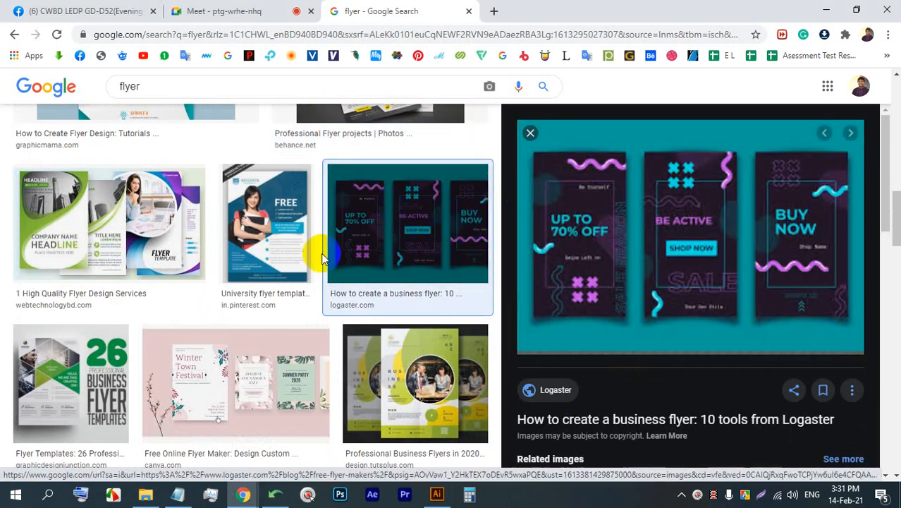
scroll(312, 252, up, 2)
click(225, 11)
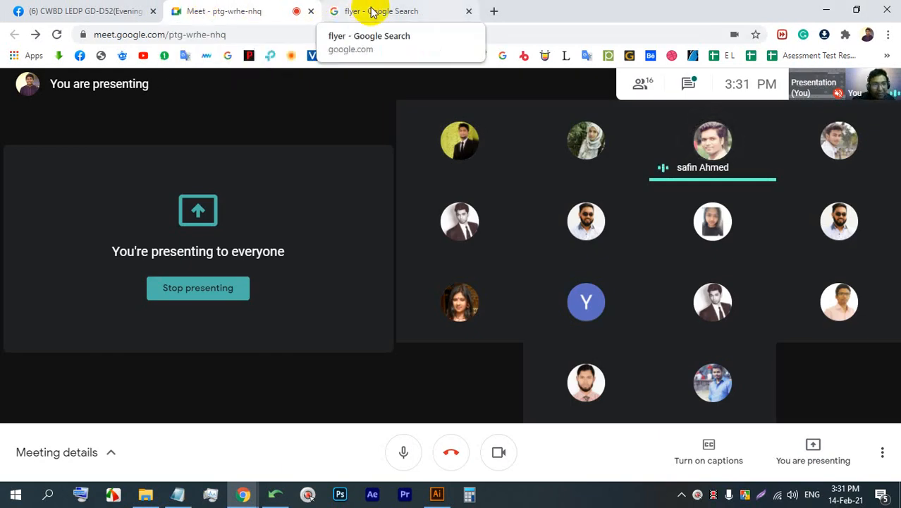
Open fiverr.com in a new browser tab and return to the meeting tab.
click(493, 11)
click(463, 36)
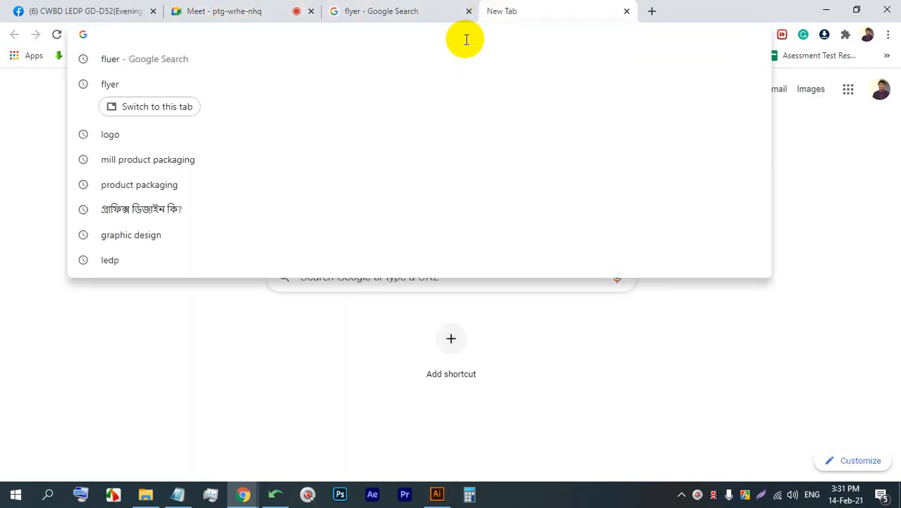
text(fi)
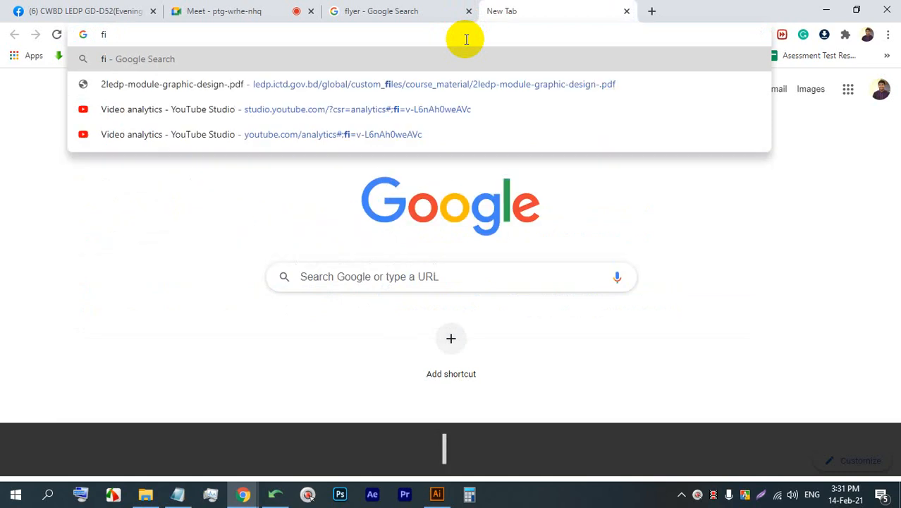
text(verr)
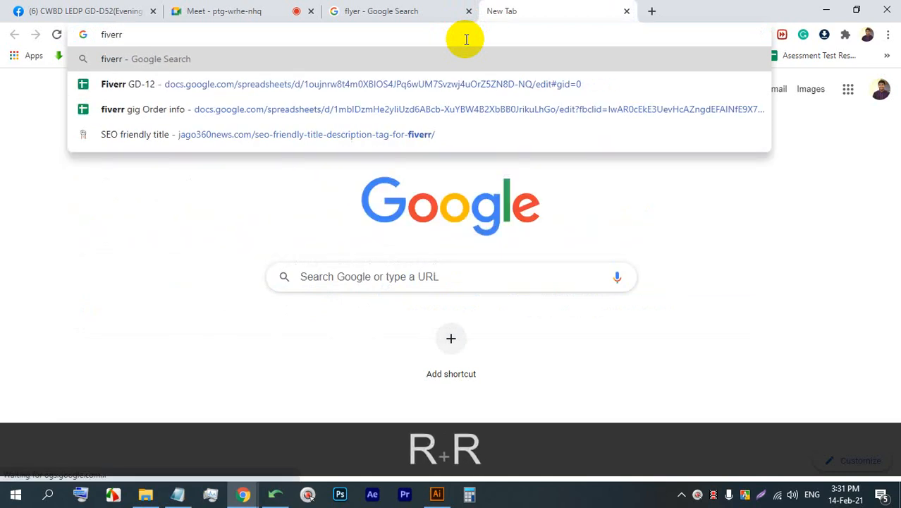
key(Return)
click(226, 204)
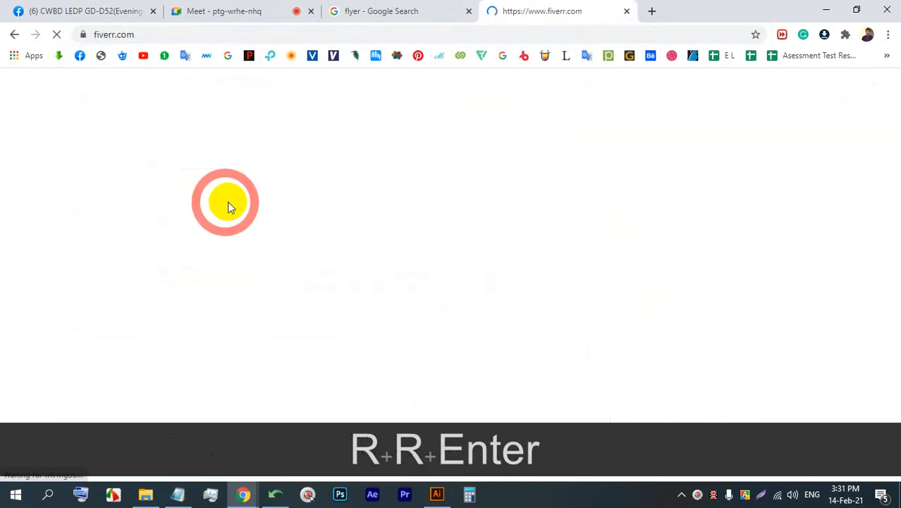
click(255, 14)
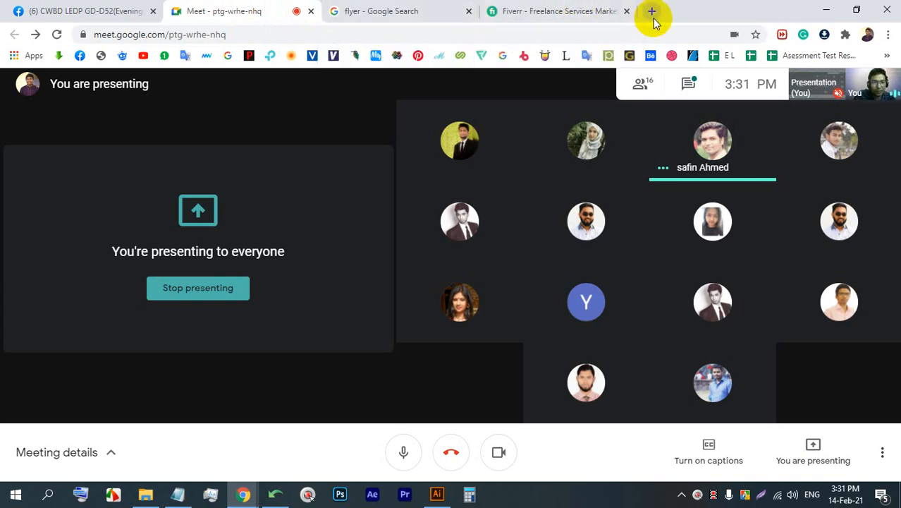
Switch to the Fiverr page and search its services for "flyer".
click(548, 11)
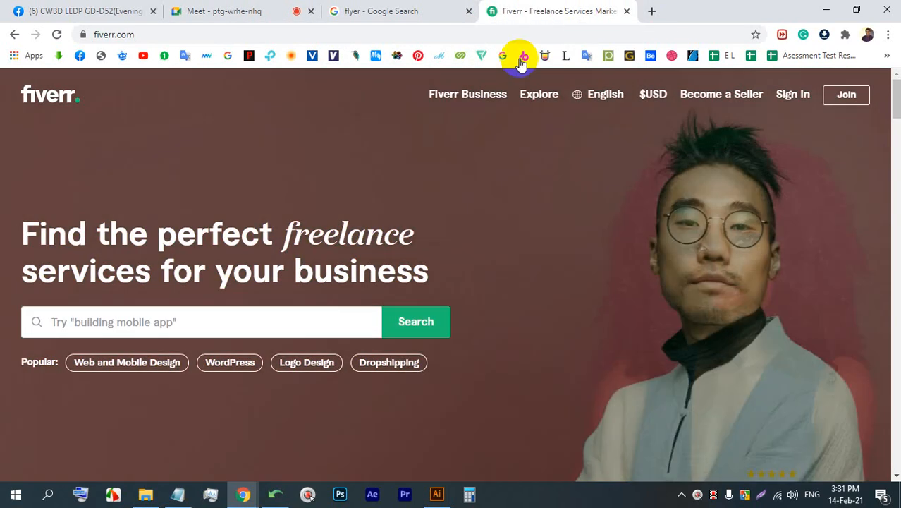
scroll(205, 302, down, 1)
click(205, 255)
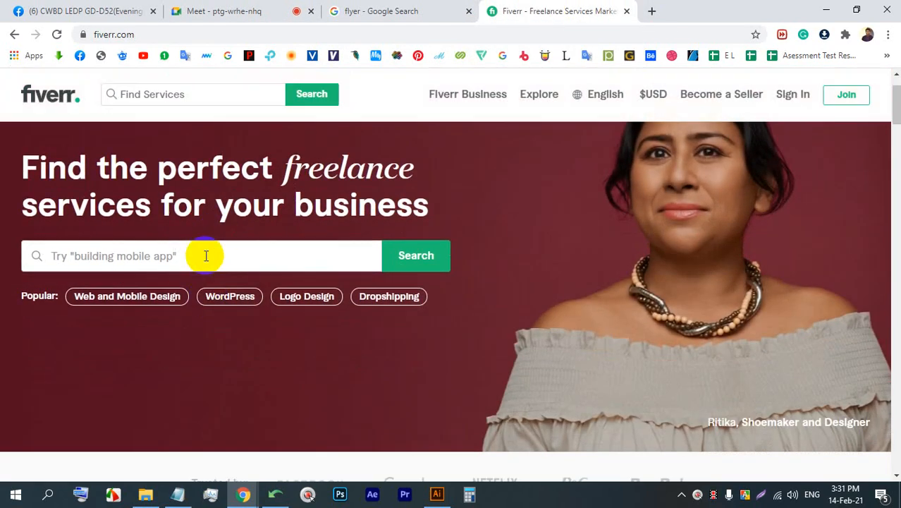
text(flyer)
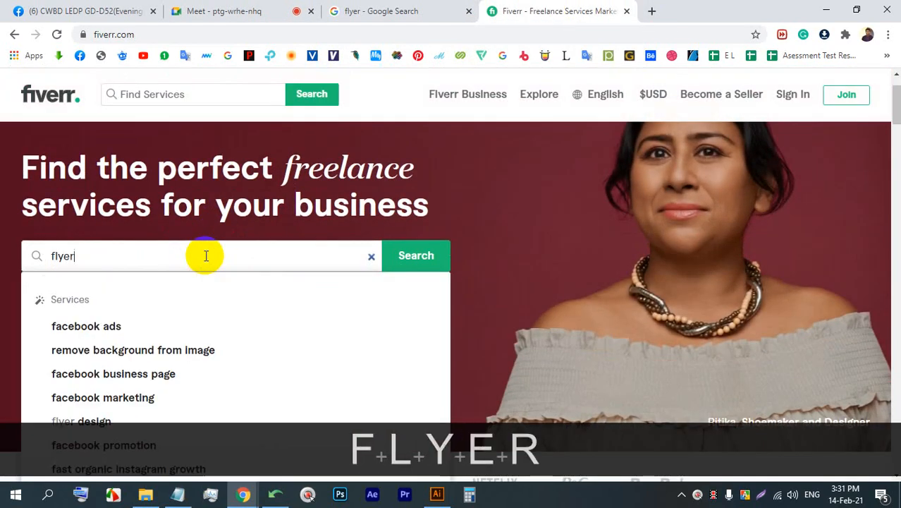
key(Return)
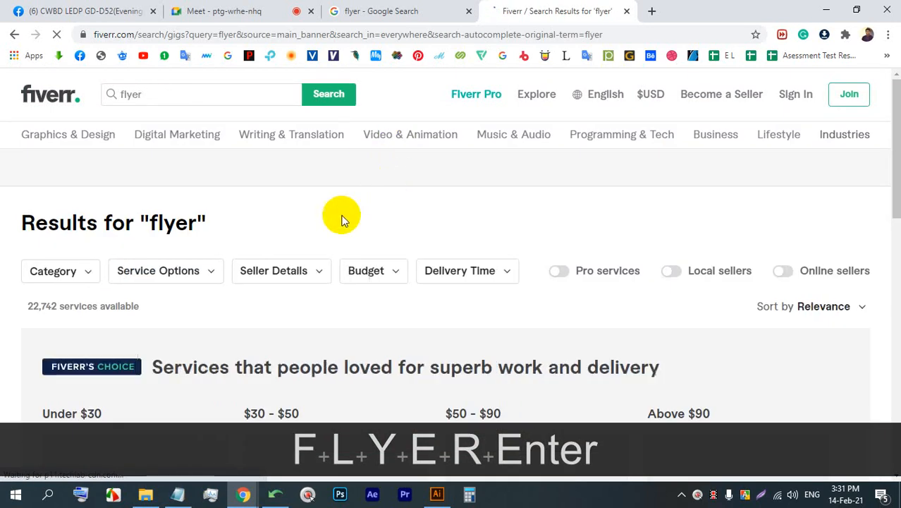
Browse the Fiverr's Choice and regular flyer gigs in the results, and return to the meeting tab.
scroll(227, 247, down, 2)
scroll(239, 270, down, 4)
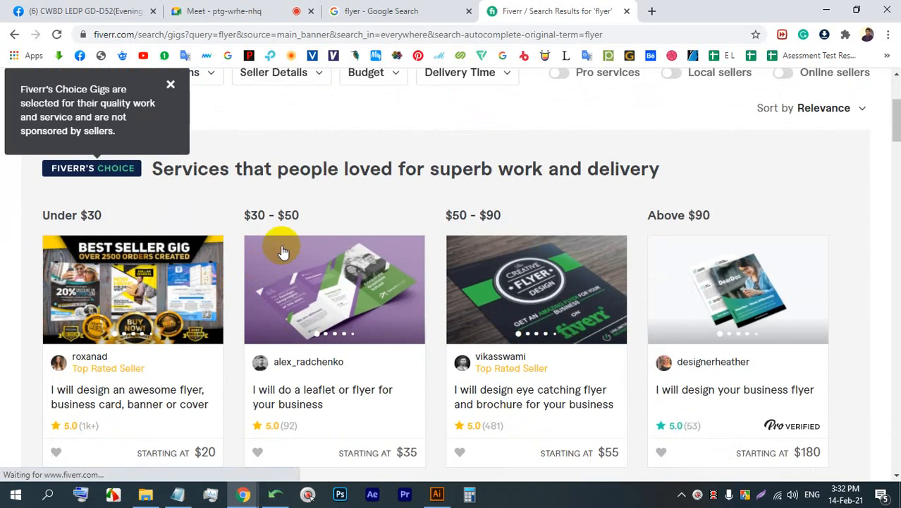
scroll(277, 290, down, 3)
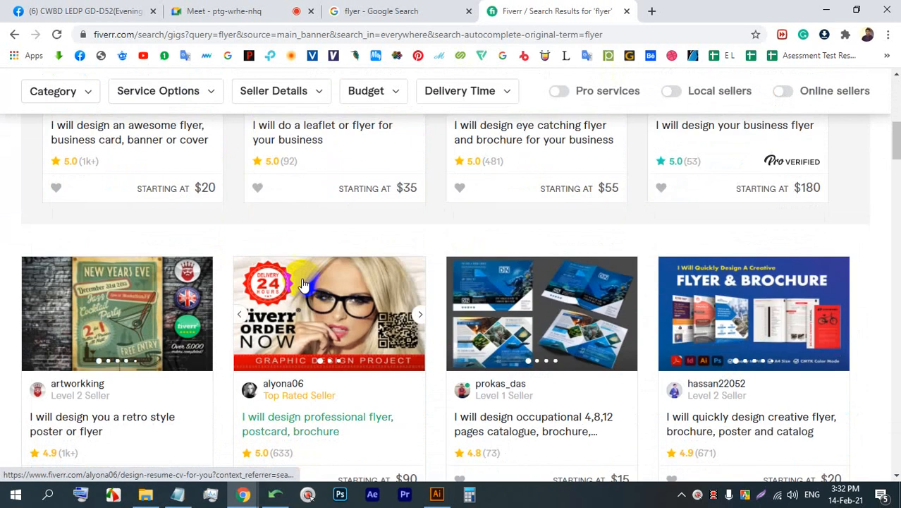
scroll(805, 218, down, 4)
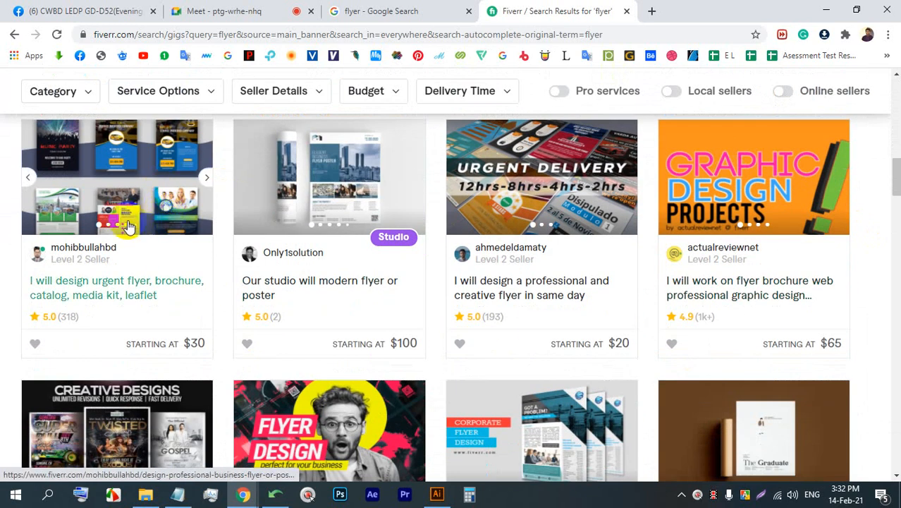
scroll(123, 222, up, 1)
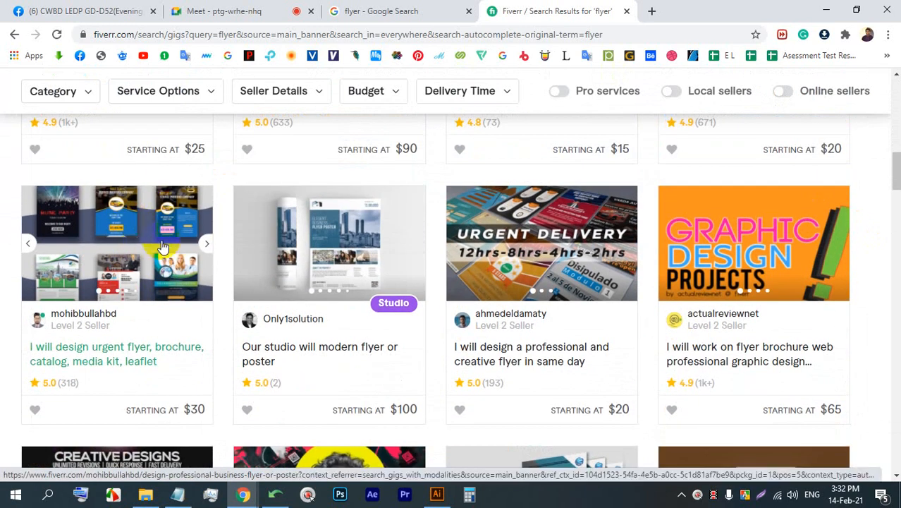
scroll(113, 271, down, 3)
click(215, 11)
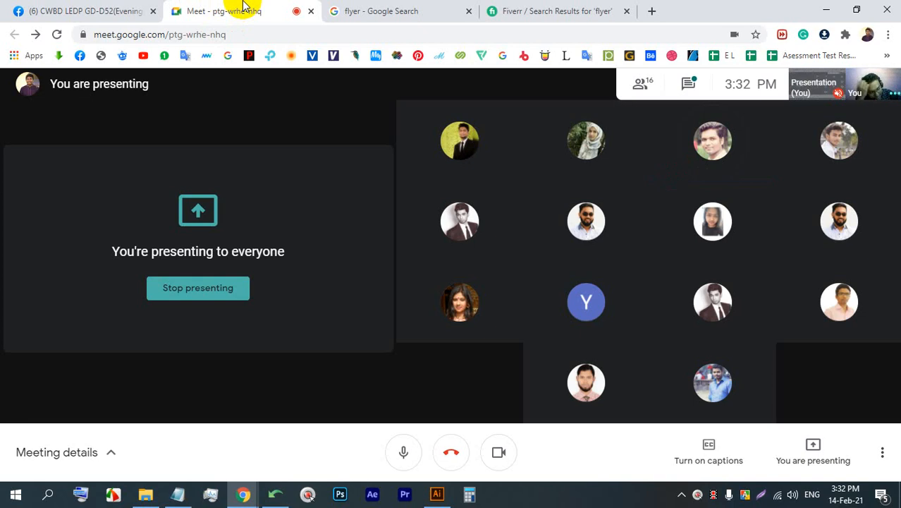
Show the Fiverr flyer gigs to the class again, browse further down the results, and return to the meeting tab.
click(392, 88)
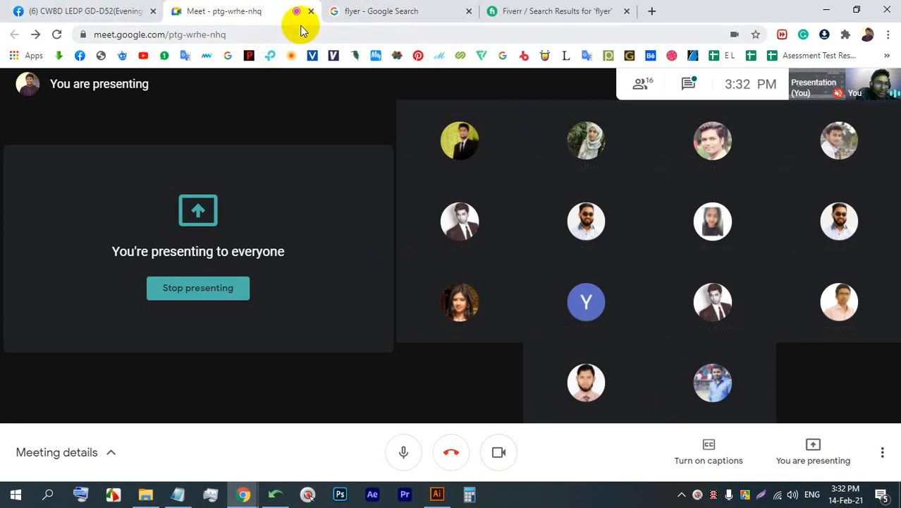
click(540, 11)
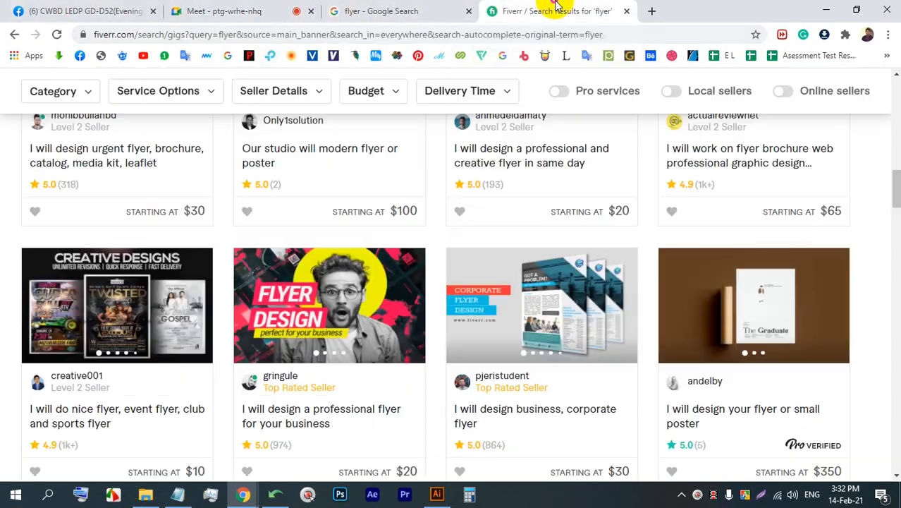
click(254, 10)
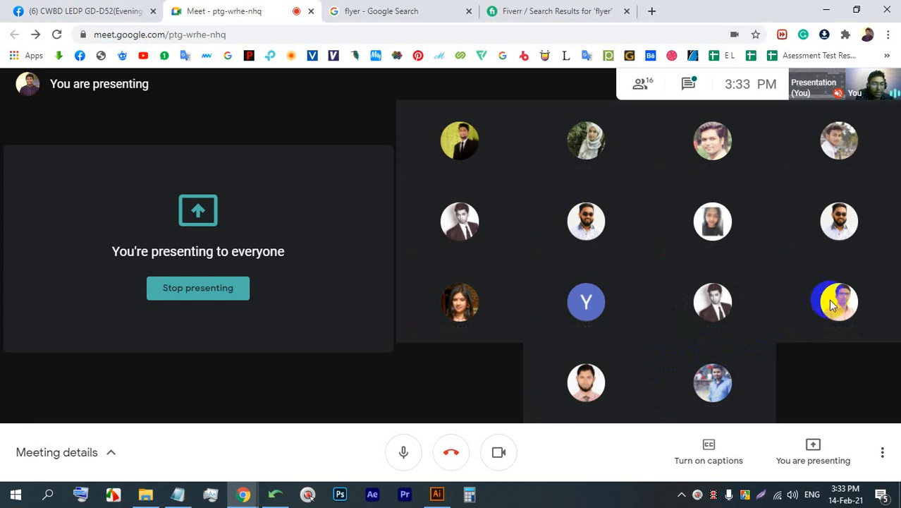
mouse_move(842, 297)
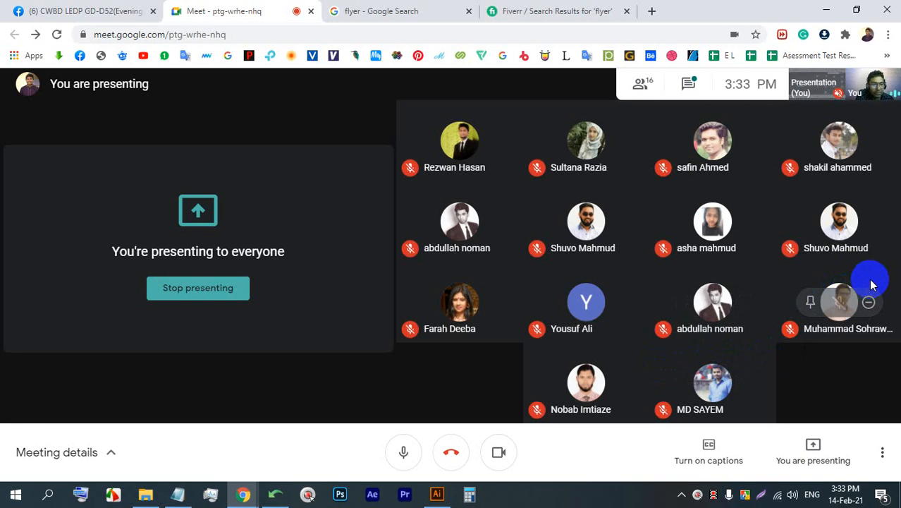
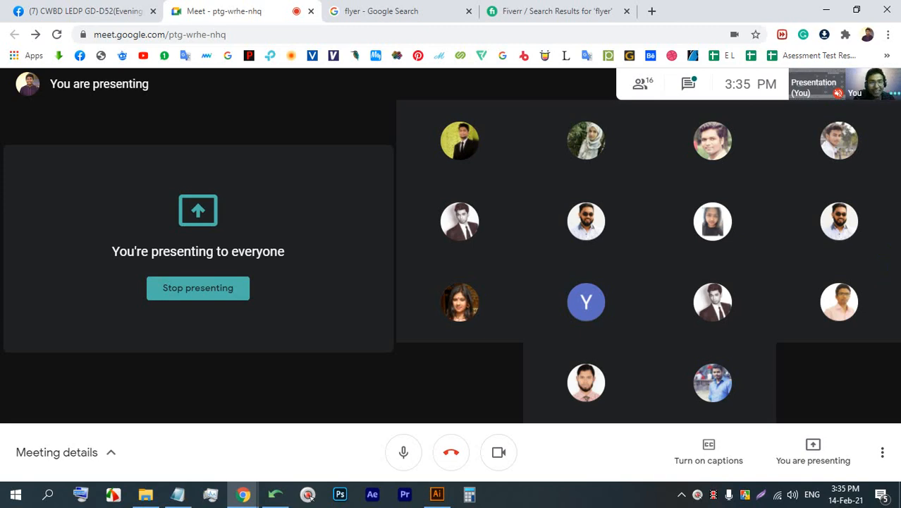
click(613, 11)
scroll(550, 130, down, 20)
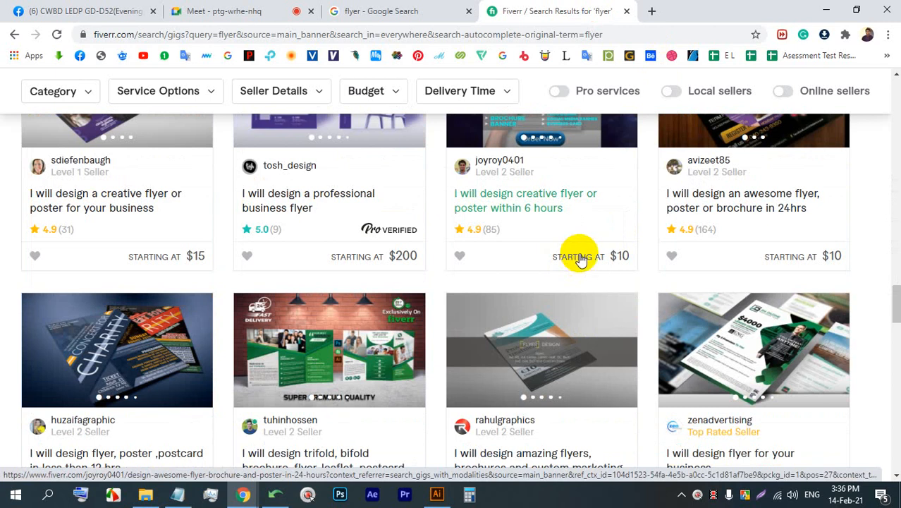
click(254, 11)
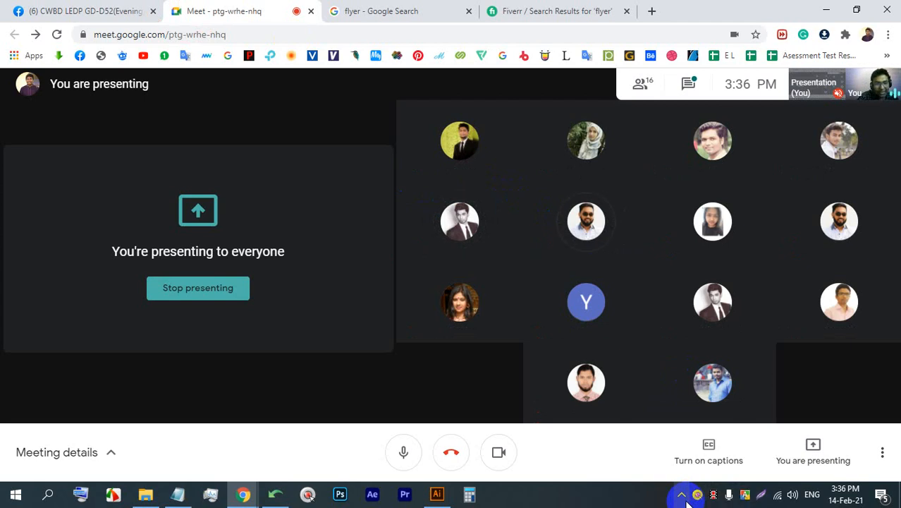
Stop presenting, watch the participant's shared flyer design in full screen, and leave full screen when the presentation ends.
click(207, 289)
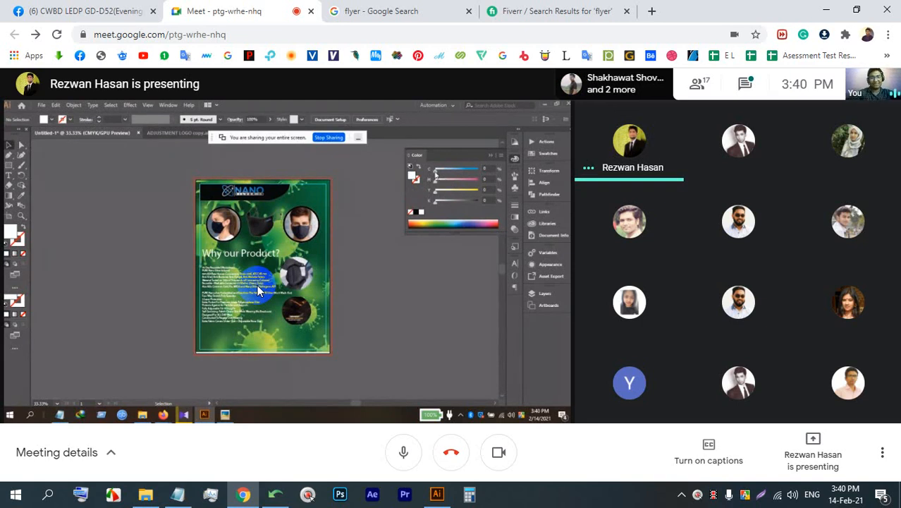
key(F11)
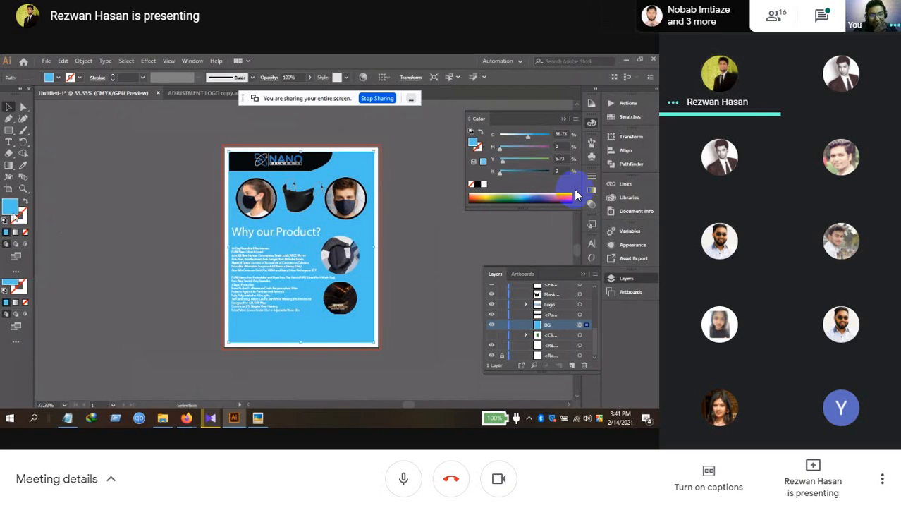
mouse_move(849, 384)
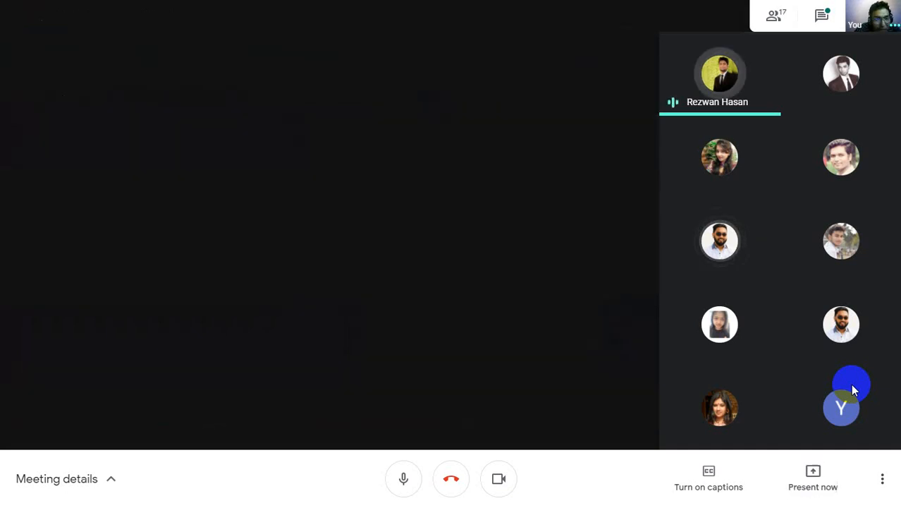
mouse_move(543, 1)
click(462, 48)
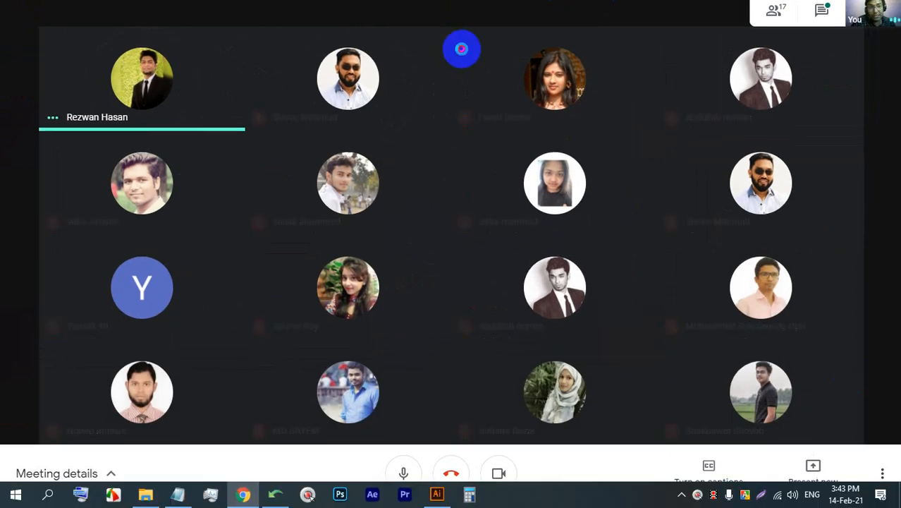